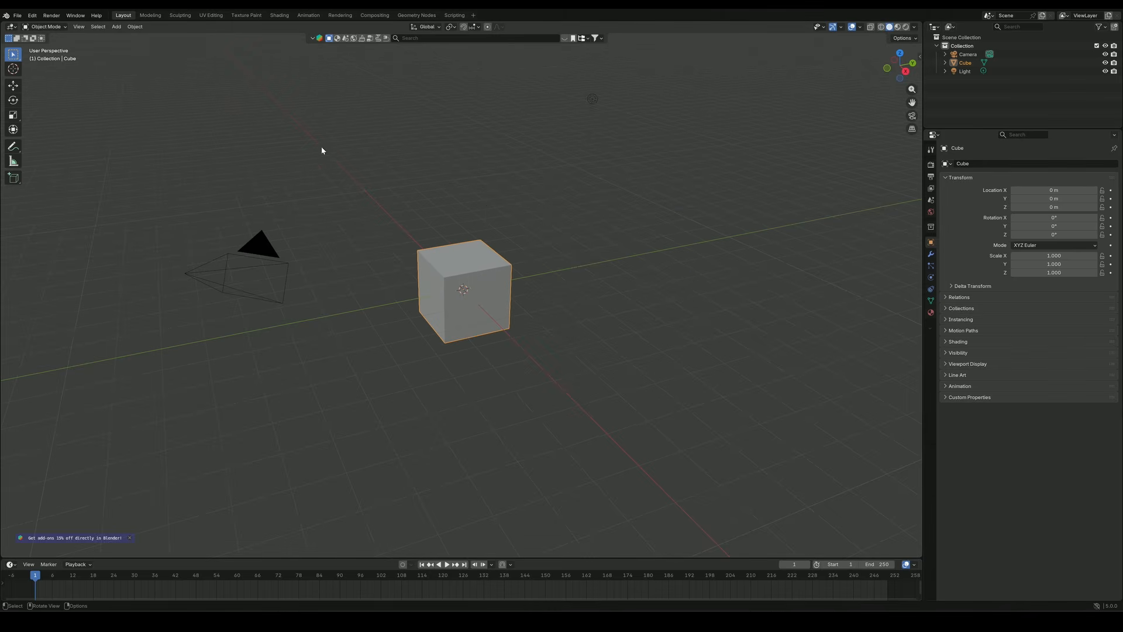
# Delete the default cube, camera and light from the scene
pyautogui.moveTo(143, 85); pyautogui.dragTo(689, 395)
pyautogui.press('Delete')
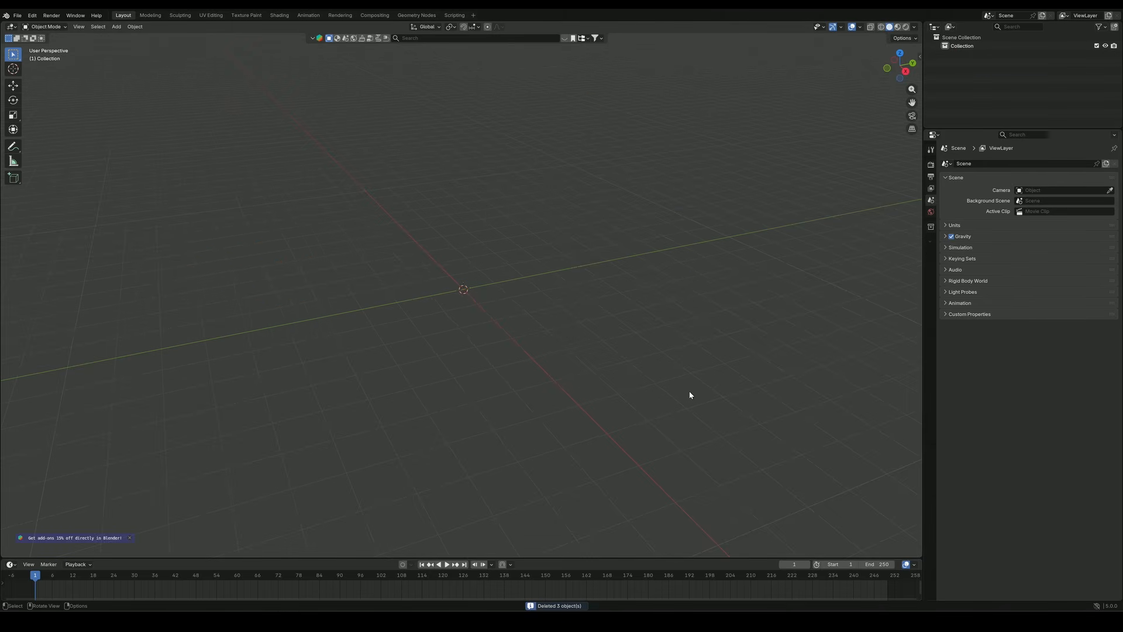
# Search the BlenderKit asset library for "Truck" and browse through the model results
pyautogui.click(565, 38)
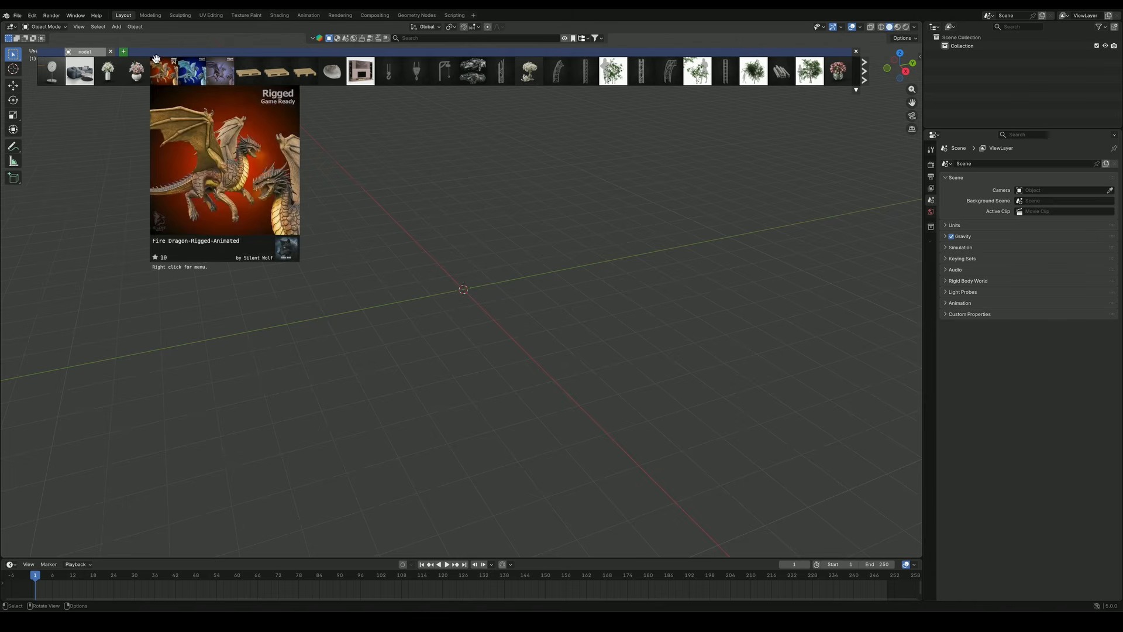
pyautogui.click(421, 37)
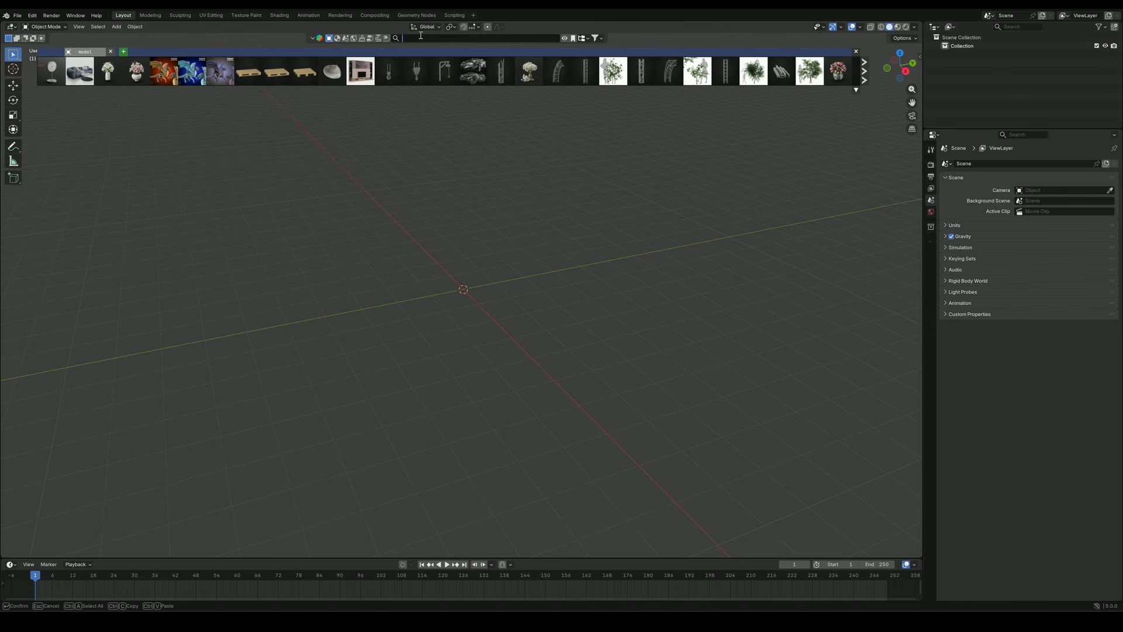
pyautogui.write('Truck')
pyautogui.press('Return')
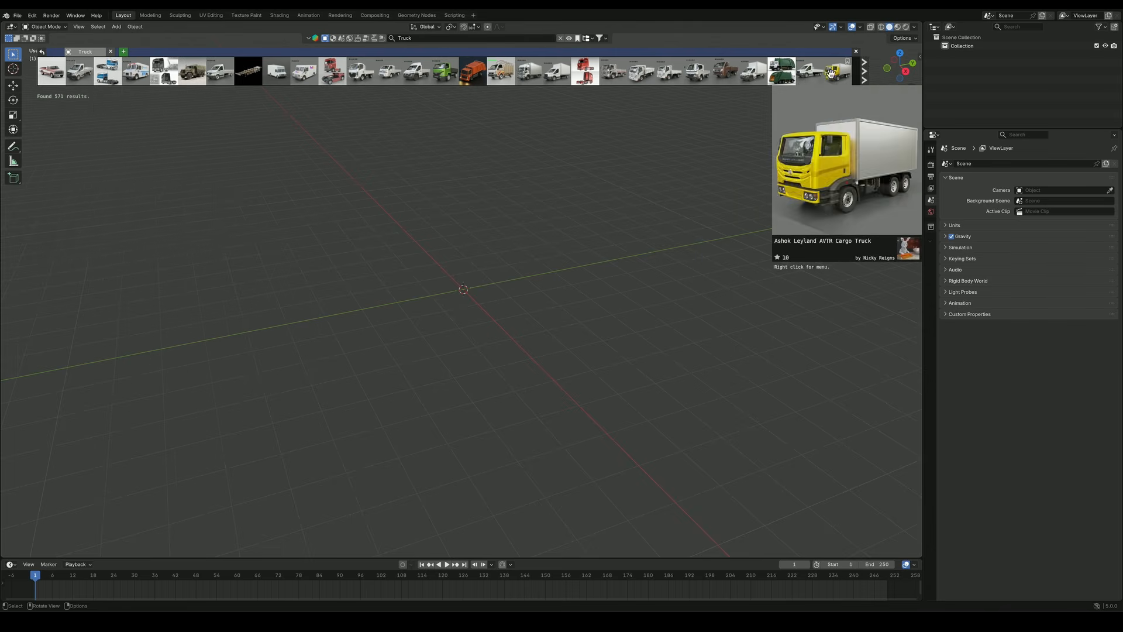
pyautogui.click(862, 78)
pyautogui.click(862, 78)
pyautogui.click(863, 77)
pyautogui.click(863, 78)
pyautogui.click(862, 76)
pyautogui.click(862, 77)
pyautogui.click(862, 77)
pyautogui.click(862, 76)
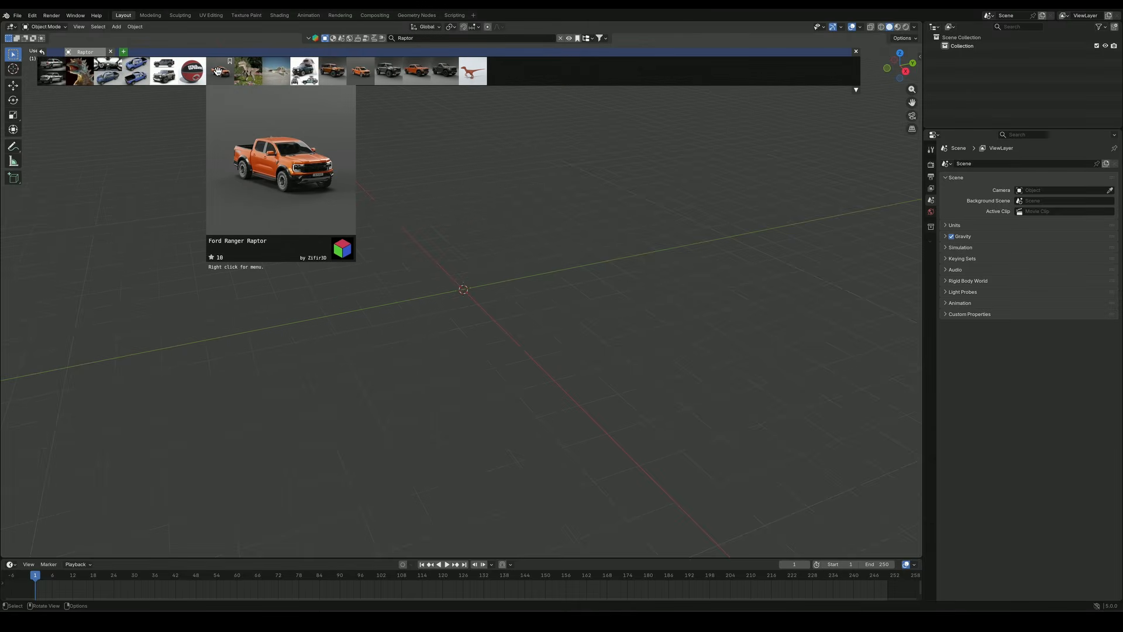
# Add the Ford Ranger Raptor from the "Raptor" search results at the scene origin and view it in material preview shading
pyautogui.moveTo(218, 71); pyautogui.dragTo(476, 274)
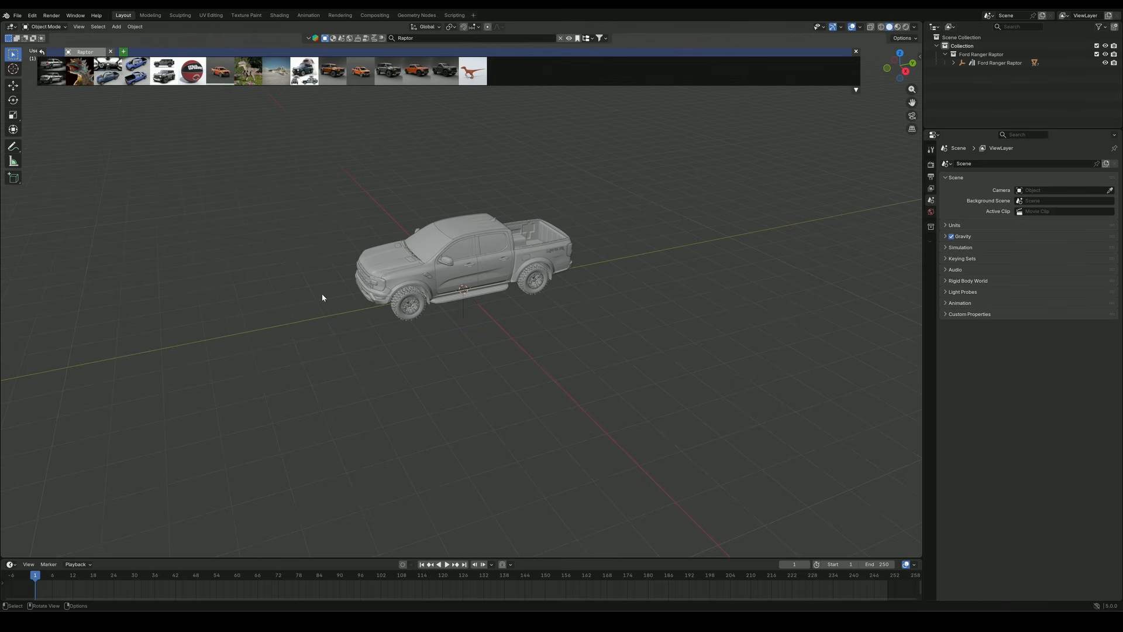
pyautogui.moveTo(321, 298); pyautogui.dragTo(532, 222, button='middle')
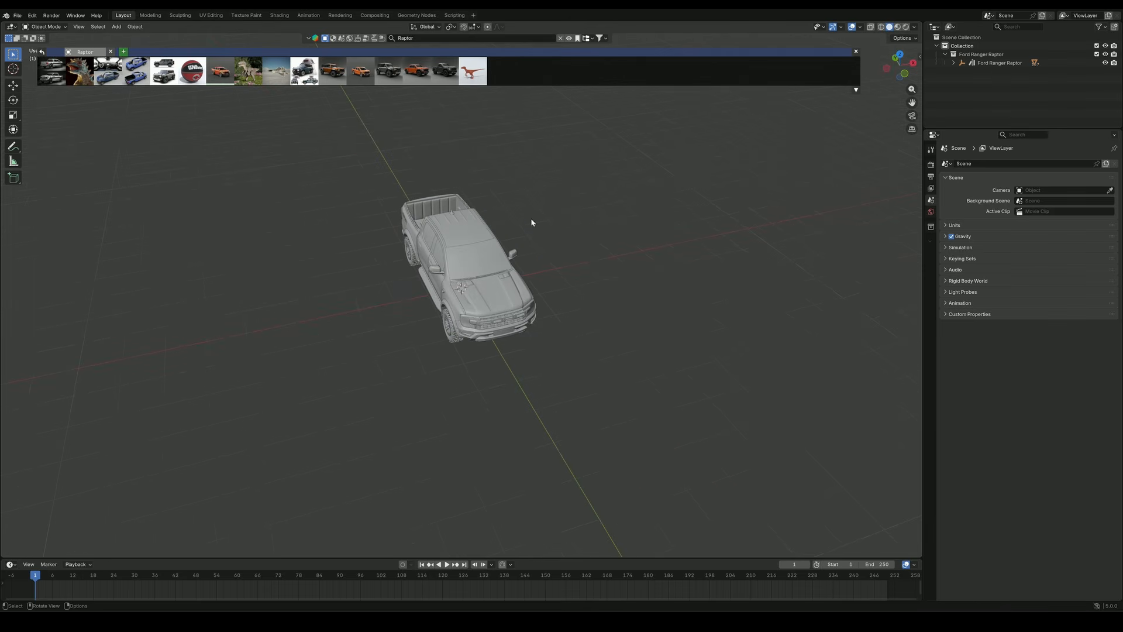
pyautogui.click(898, 27)
pyautogui.moveTo(475, 297)
pyautogui.mouseDown(button='middle')
pyautogui.moveTo(478, 277)
pyautogui.moveTo(479, 295)
pyautogui.mouseUp(button='middle')
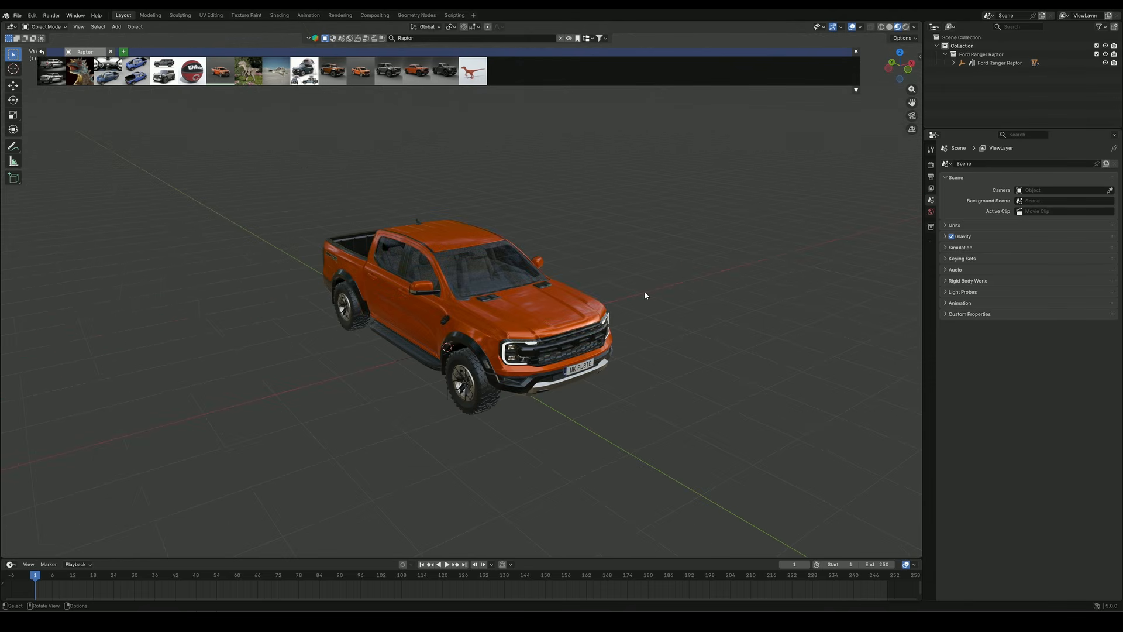
pyautogui.scroll(2, 664, 298)
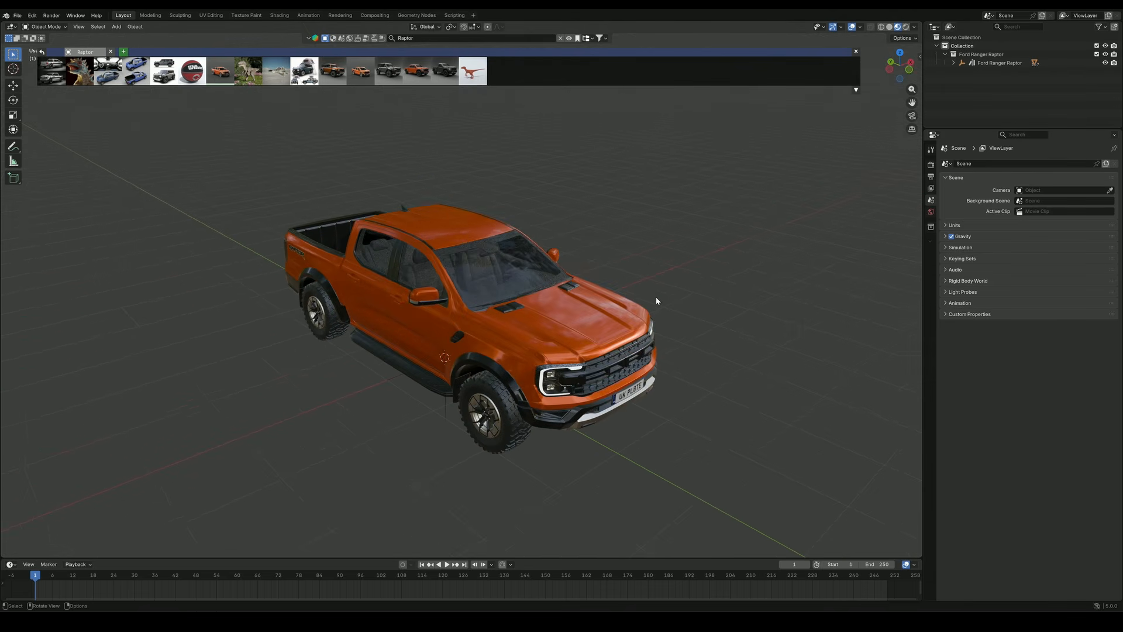
pyautogui.scroll(2, 661, 300)
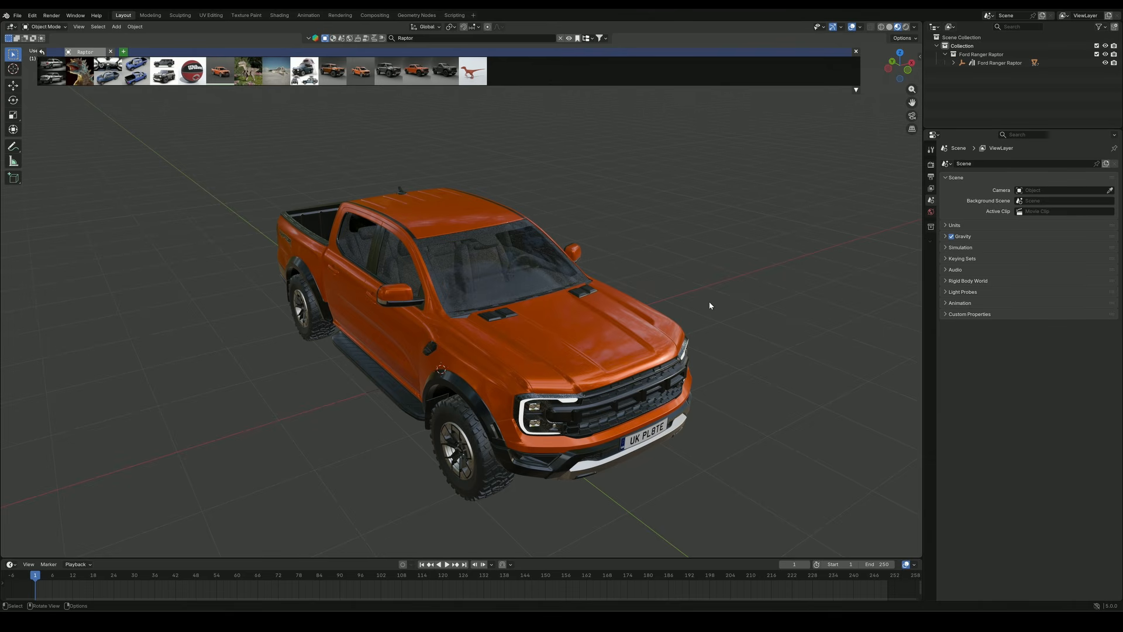
# Update the JL Tools USD path so the export directory and base file name are read from the JSON config
pyautogui.press('n')
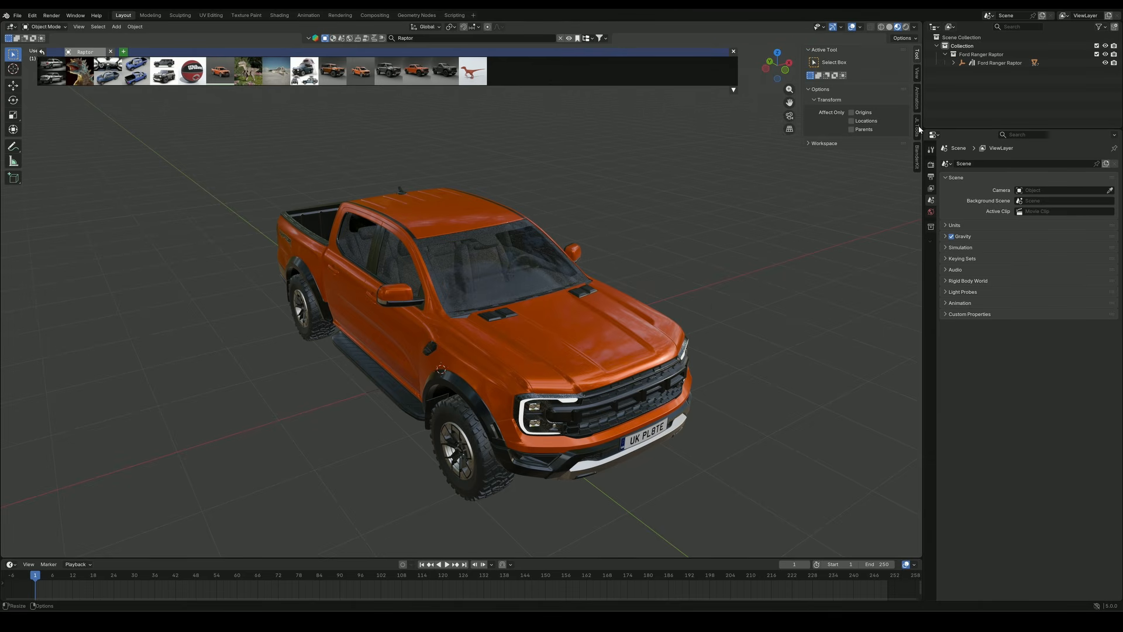
pyautogui.click(917, 128)
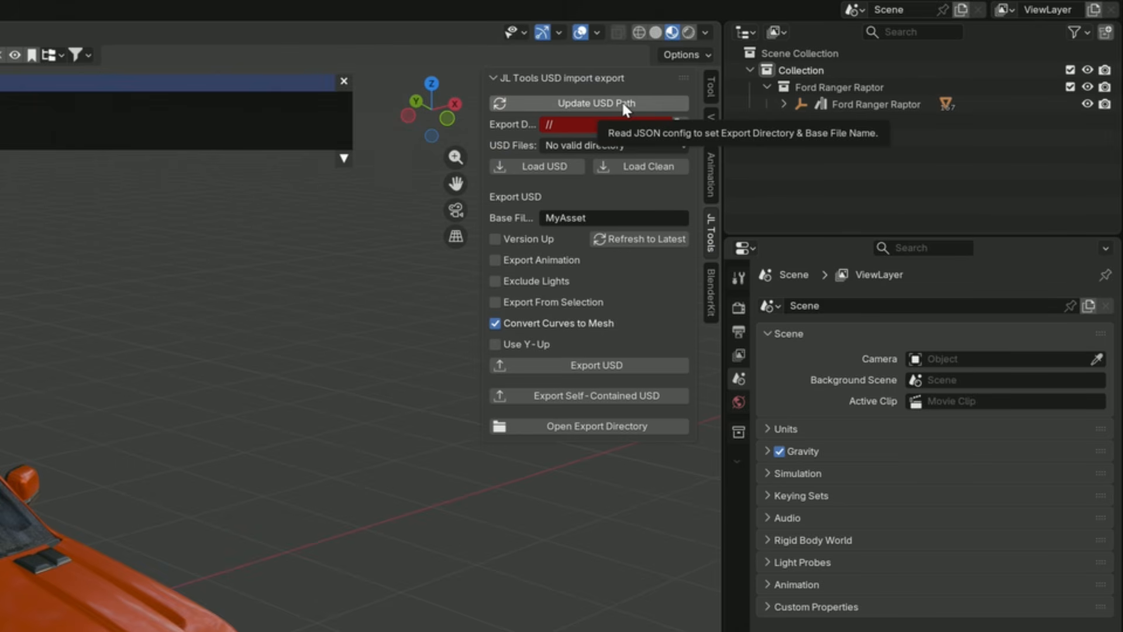
pyautogui.click(622, 100)
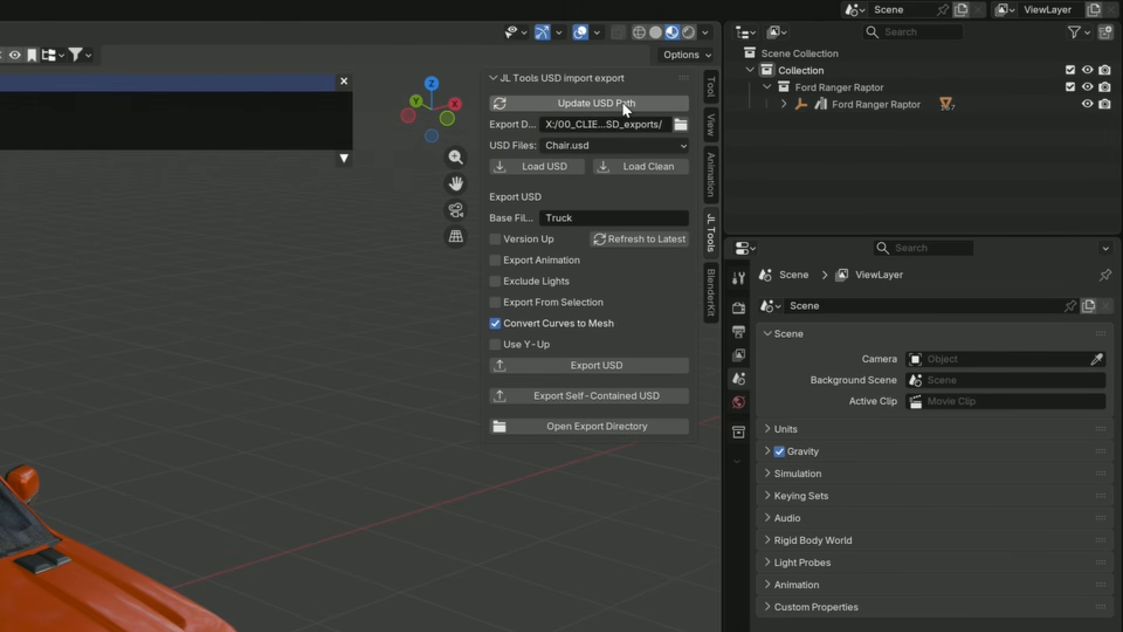
# Export the truck as a self-contained USD with Exclude Lights and Use Y-Up enabled
pyautogui.click(522, 345)
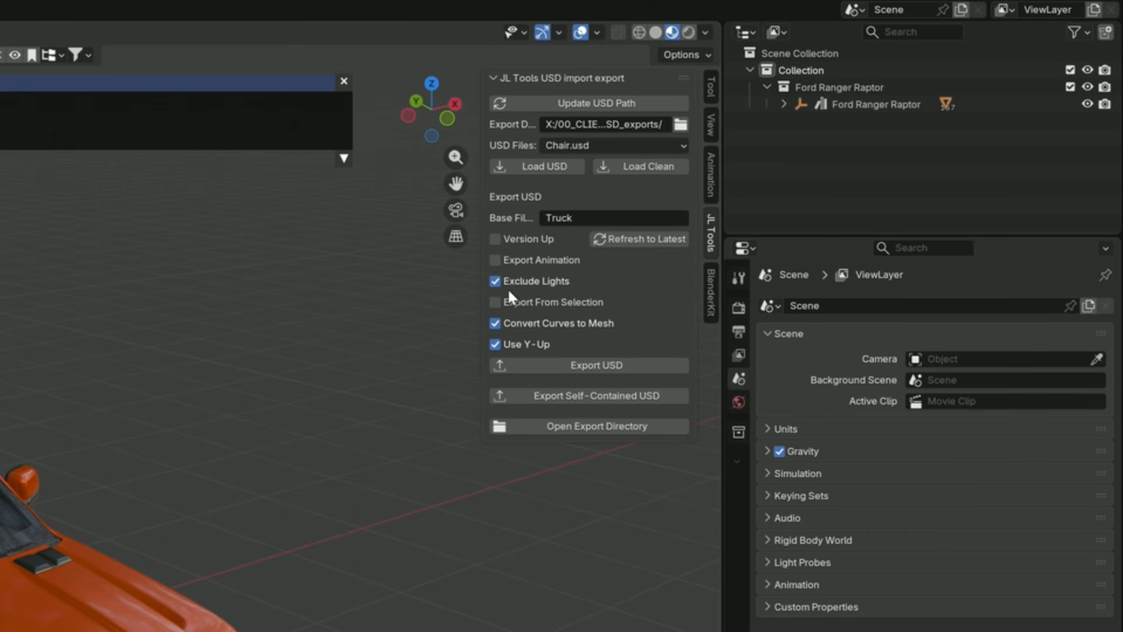
pyautogui.click(518, 394)
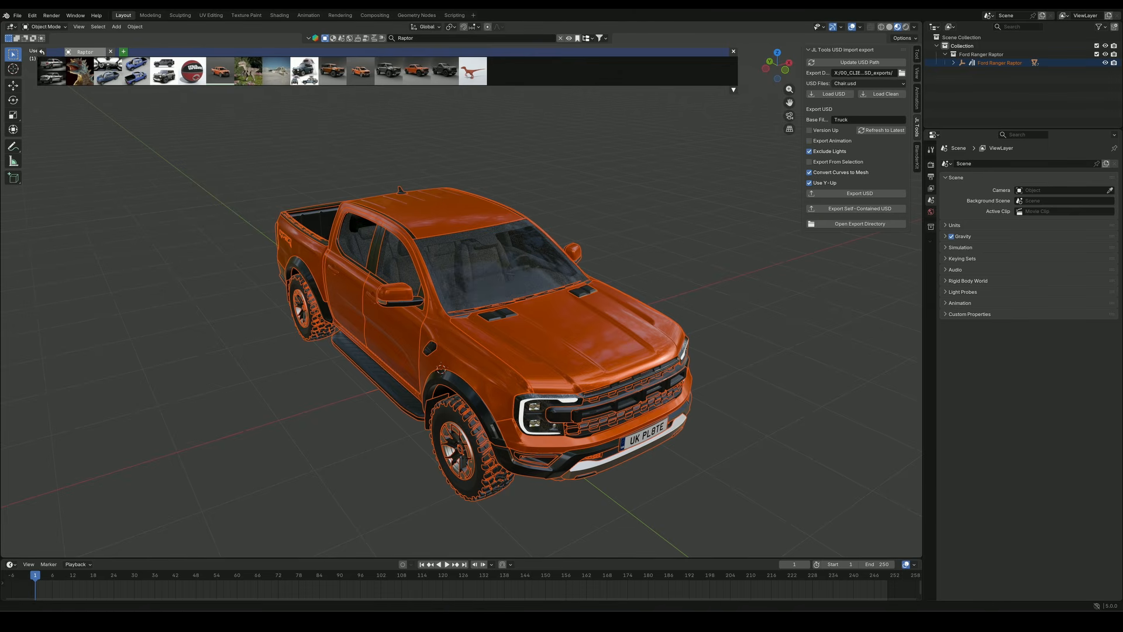
# Switch to Houdini, refresh the importable USD files in JL USD to Blender and filter them by "Truck"
pyautogui.click(724, 620)
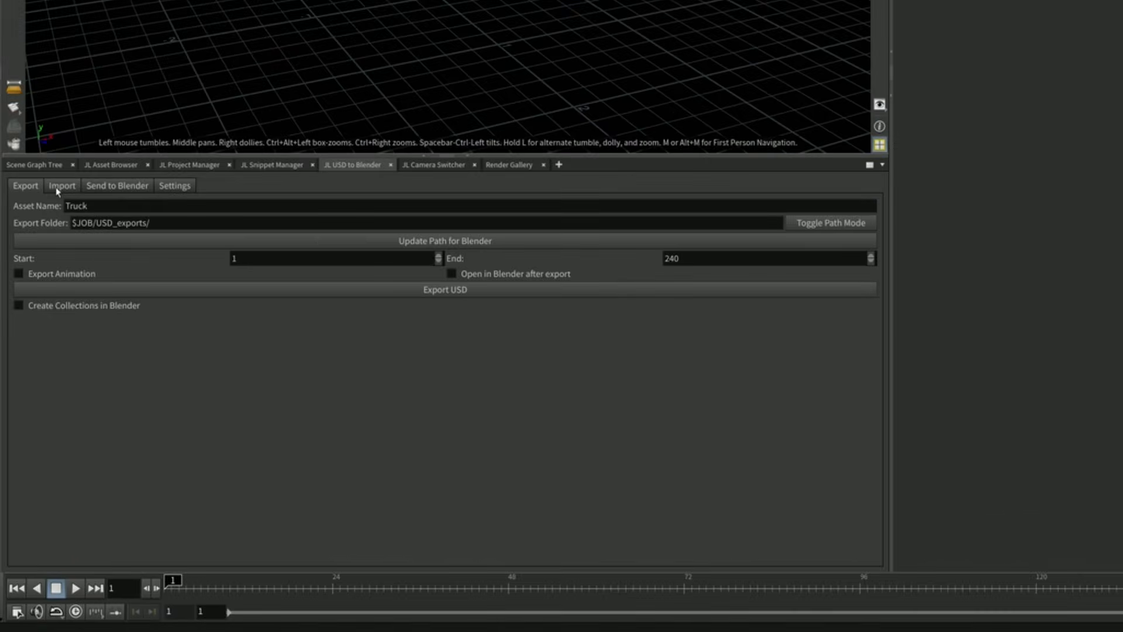
pyautogui.click(34, 370)
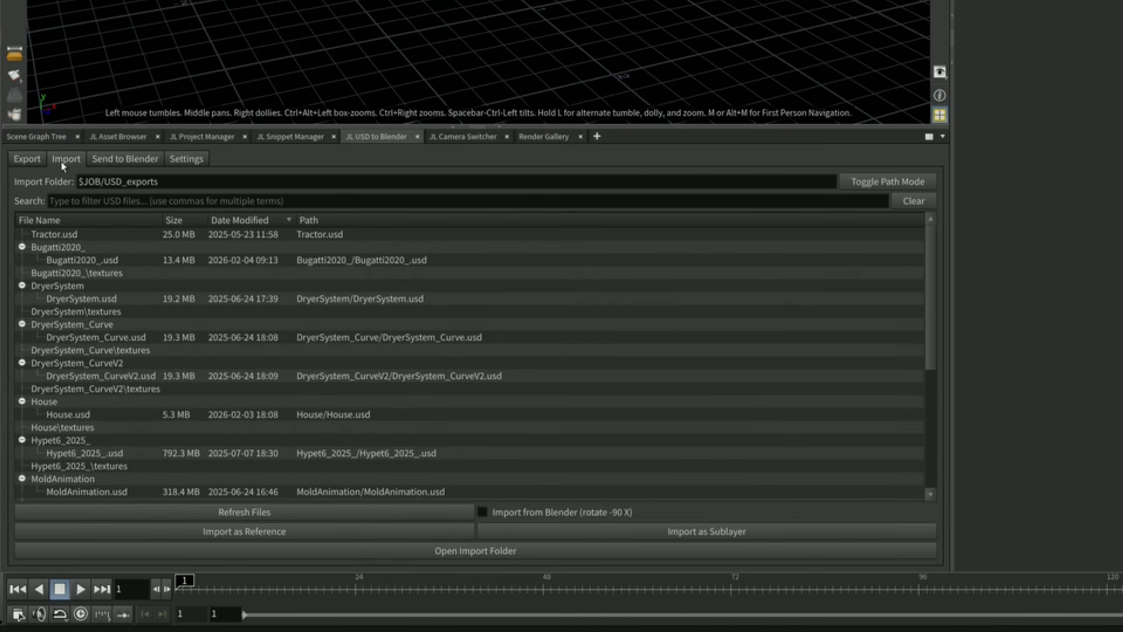
pyautogui.click(256, 515)
pyautogui.click(92, 201)
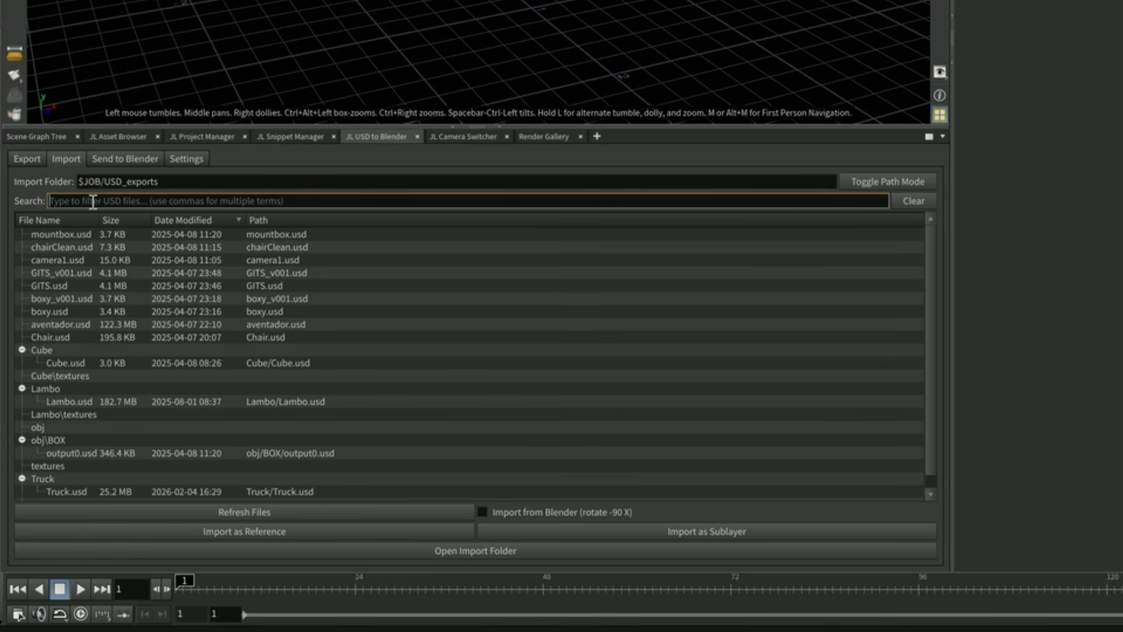
pyautogui.write('Truck')
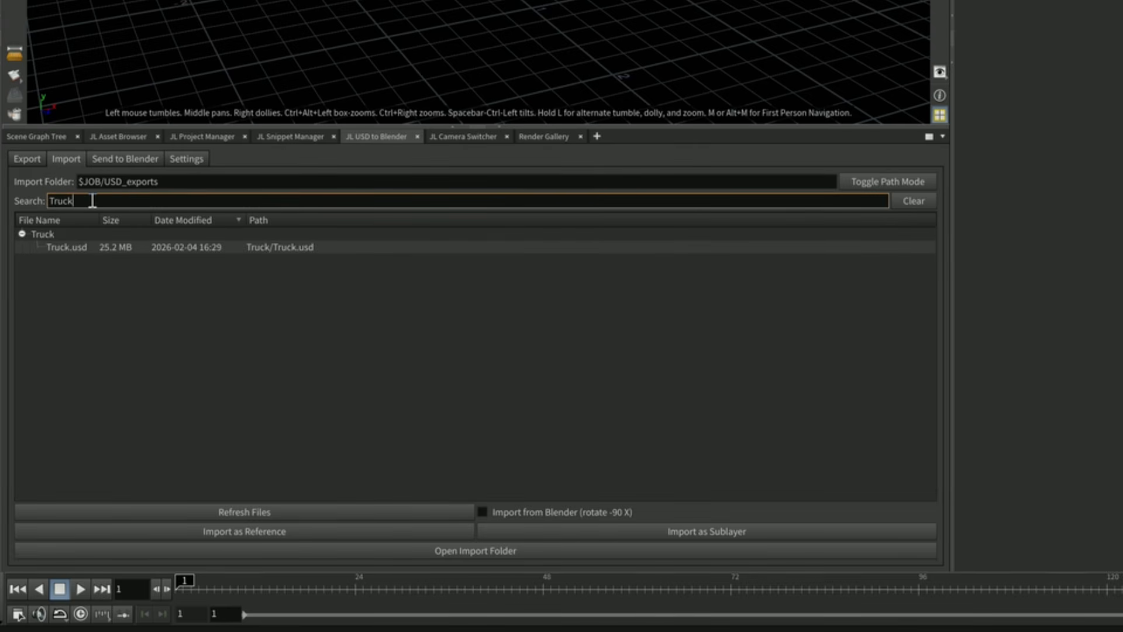
# Import Truck.usd into the stage as a sublayer
pyautogui.click(126, 250)
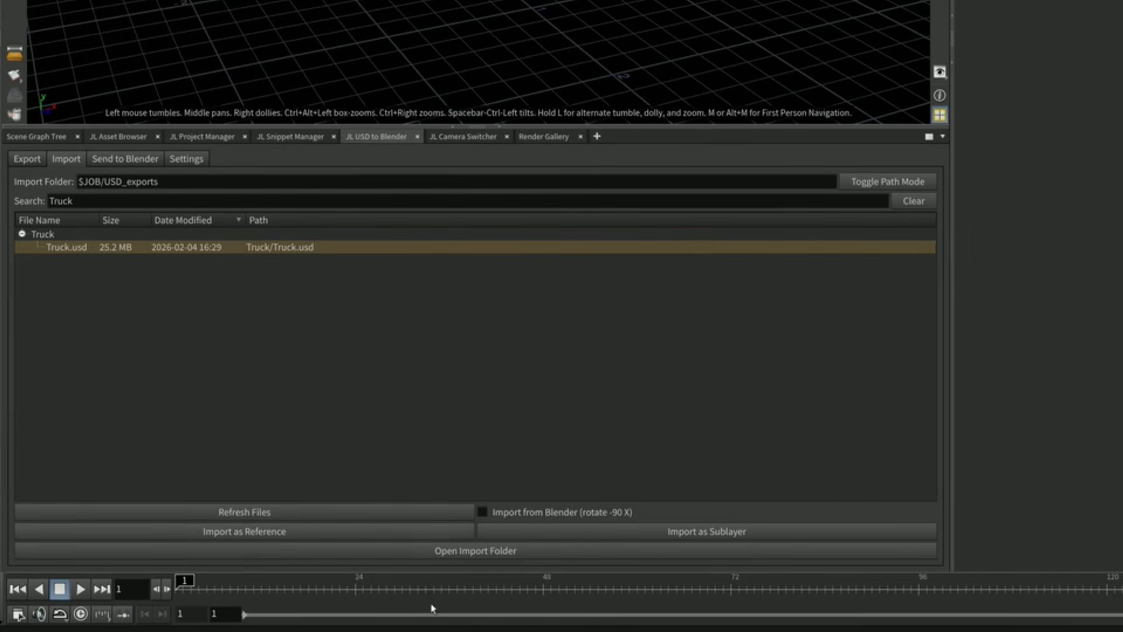
pyautogui.click(695, 532)
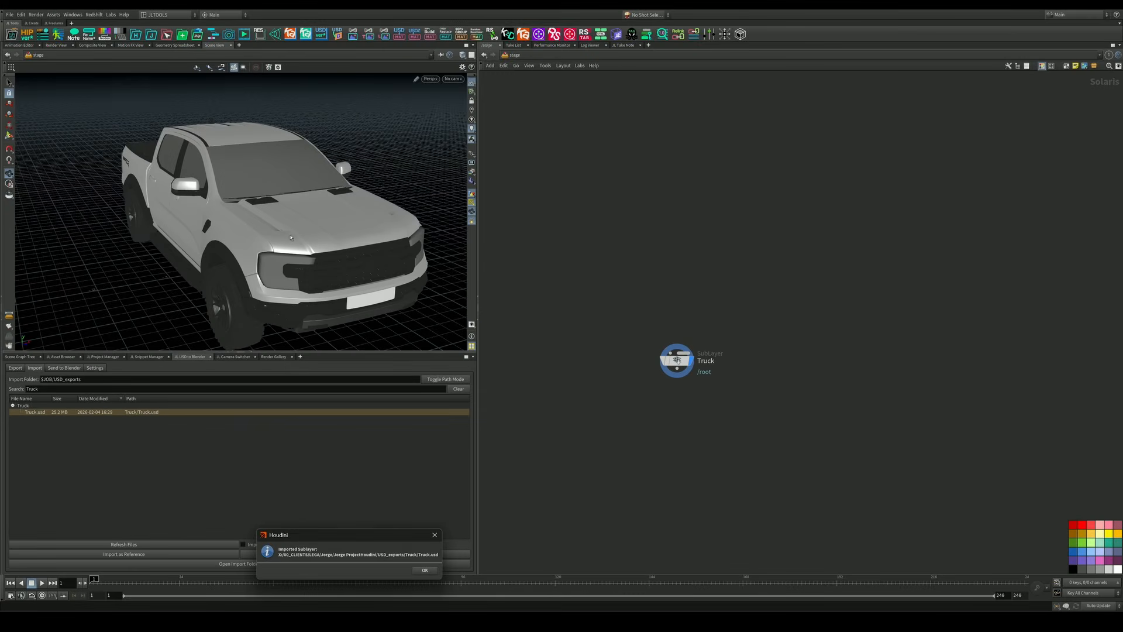
pyautogui.click(427, 576)
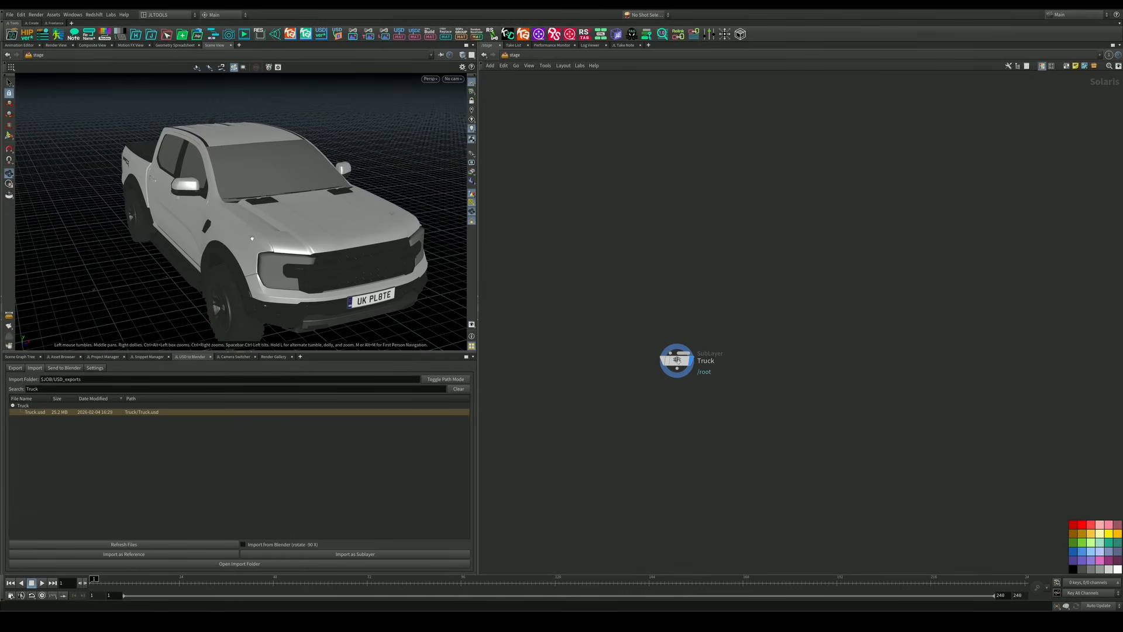
# Inspect the imported truck in the viewport and expand its scene graph to review the materials from BottomCar to TireColor
pyautogui.keyDown('alt'); pyautogui.moveTo(184, 275); pyautogui.dragTo(217, 243); pyautogui.keyUp('alt')
pyautogui.scroll(-3, 217, 243)
pyautogui.moveTo(217, 243); pyautogui.dragTo(236, 222, button='middle')
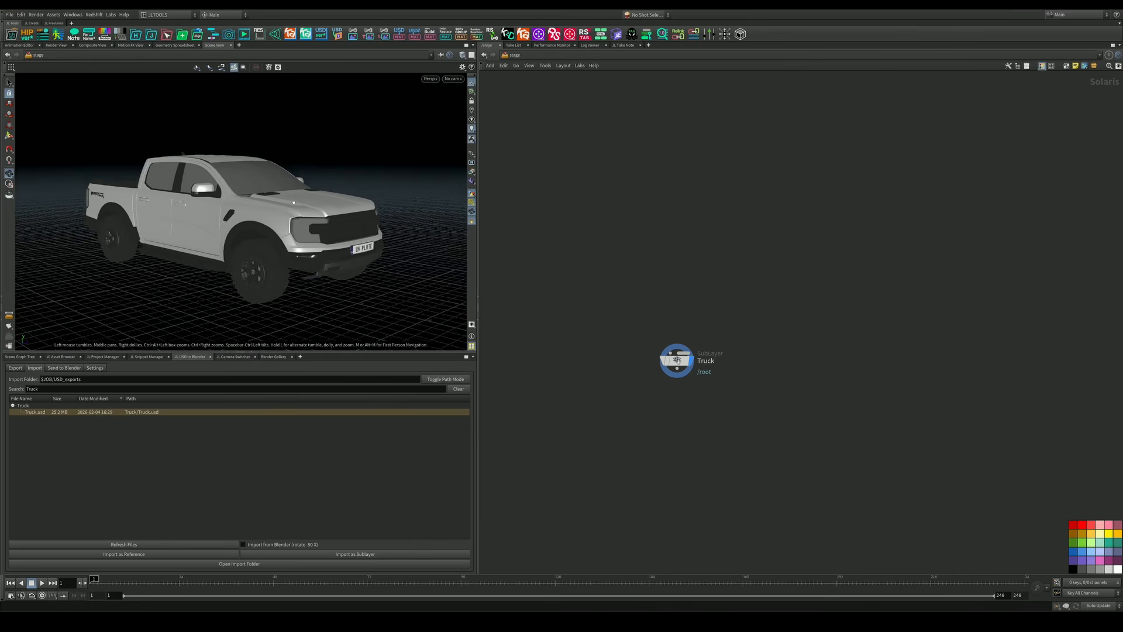
pyautogui.moveTo(235, 222); pyautogui.dragTo(235, 245)
pyautogui.click(18, 357)
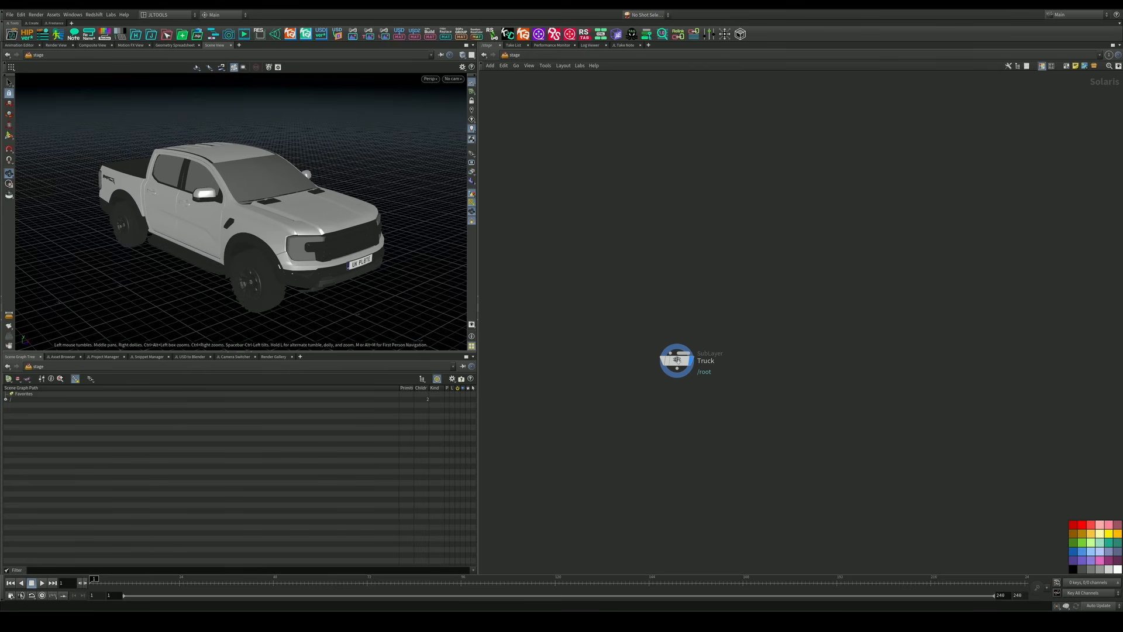
pyautogui.click(11, 404)
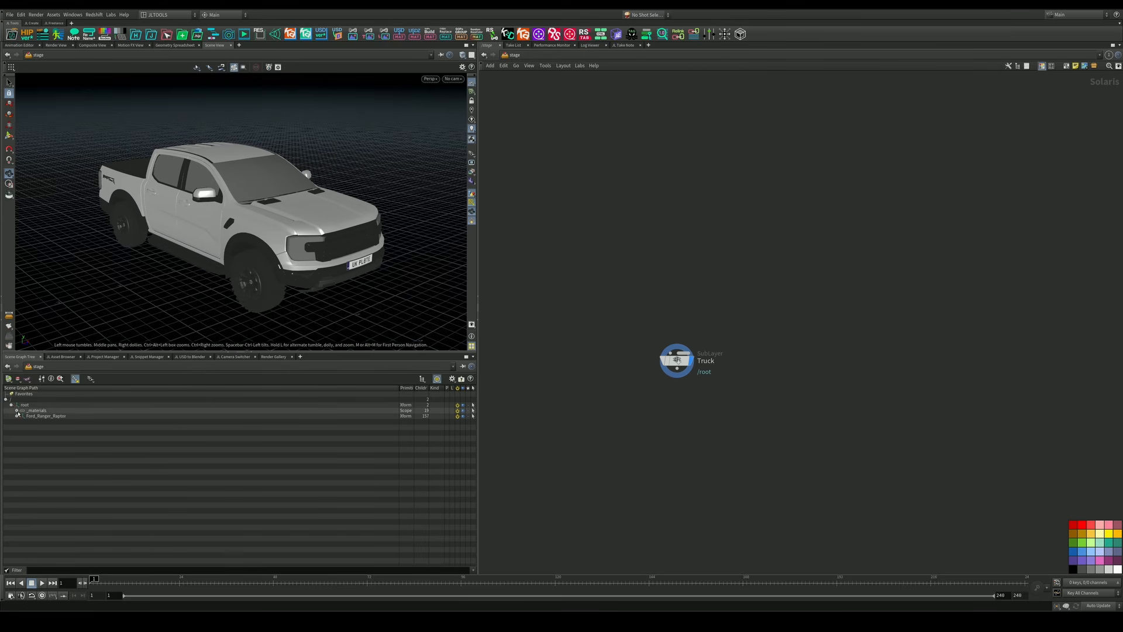
pyautogui.click(16, 411)
pyautogui.click(47, 416)
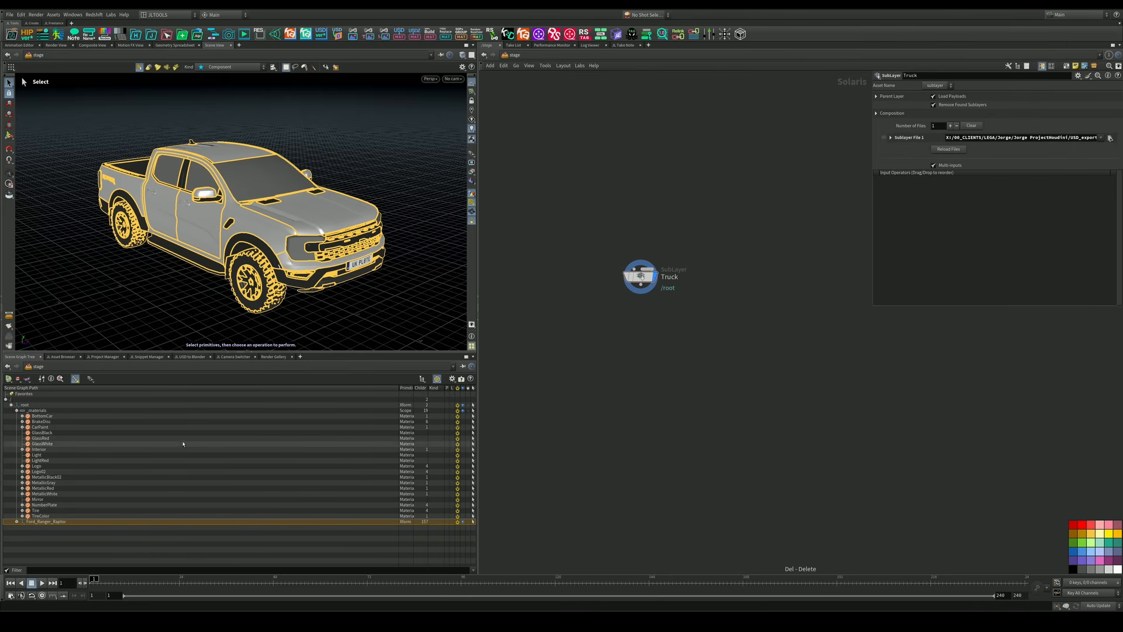
pyautogui.click(42, 416)
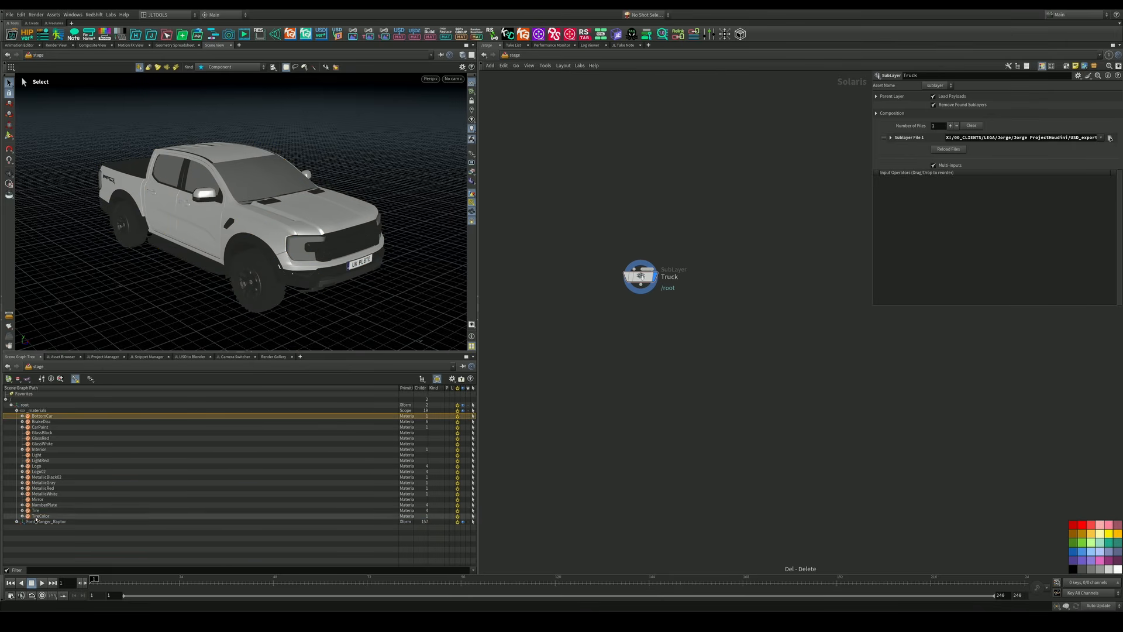
pyautogui.keyDown('shift'); pyautogui.click(41, 515); pyautogui.keyUp('shift')
pyautogui.moveTo(703, 240); pyautogui.dragTo(606, 308)
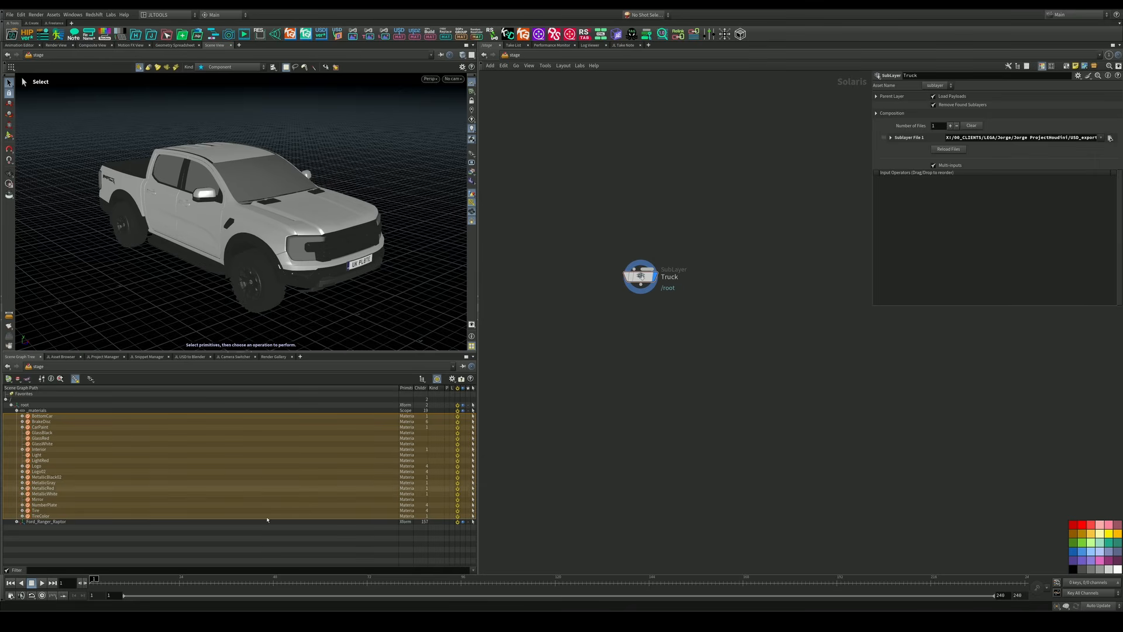
pyautogui.click(270, 541)
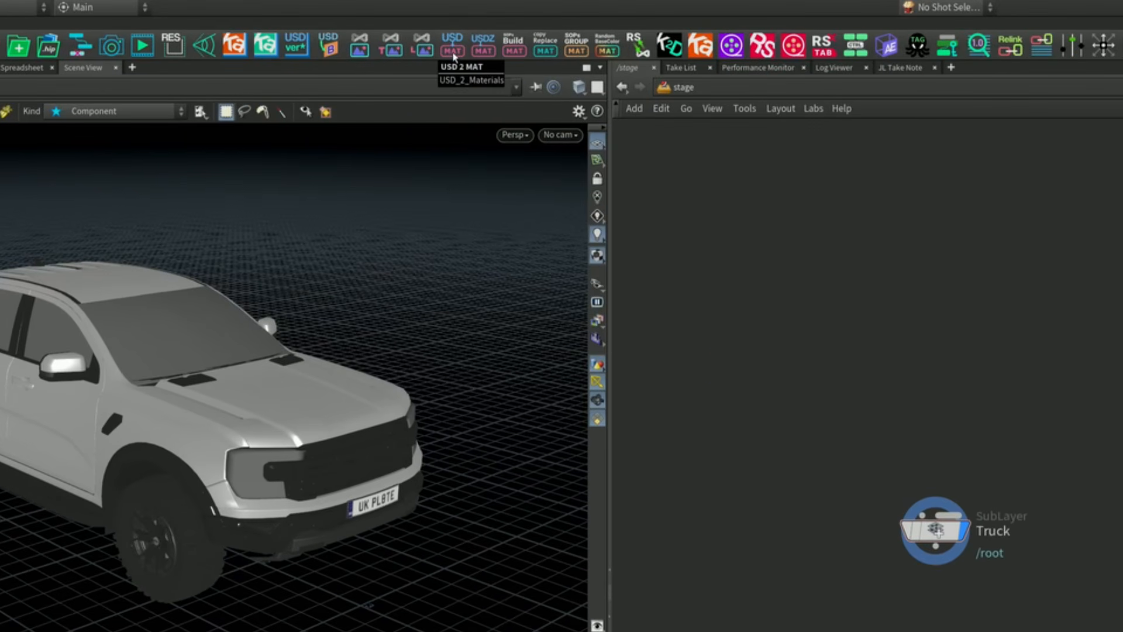
# Run USD 2 MAT on the Truck sublayer node to rebuild all its materials as MaterialX
pyautogui.click(454, 51)
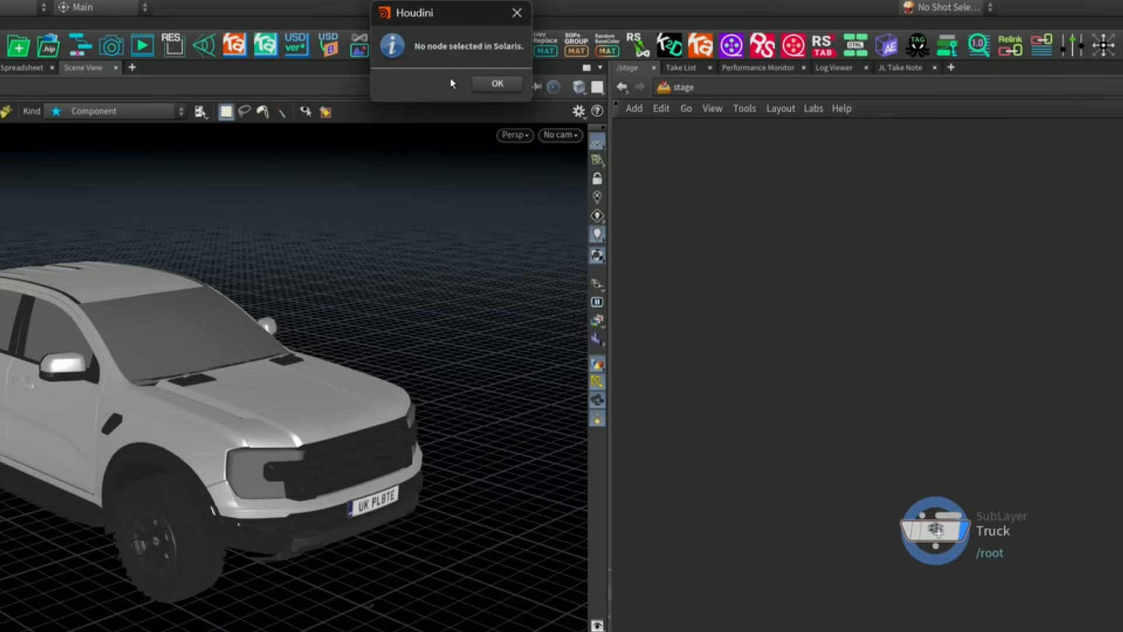
pyautogui.click(478, 85)
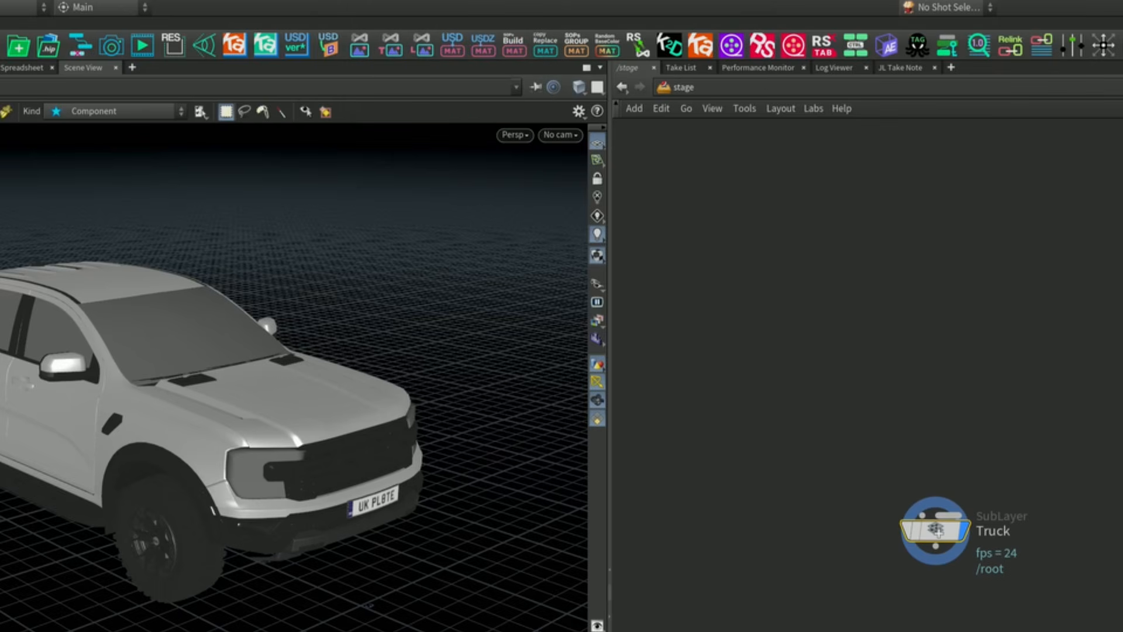
pyautogui.click(452, 54)
pyautogui.moveTo(387, 3); pyautogui.dragTo(519, 398)
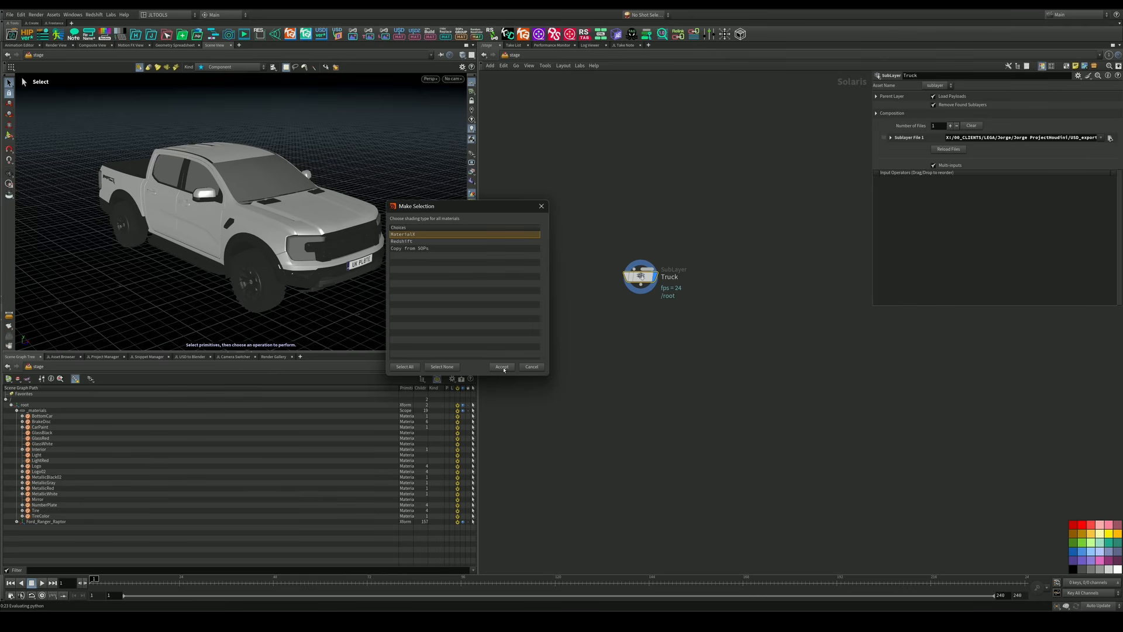
pyautogui.click(501, 366)
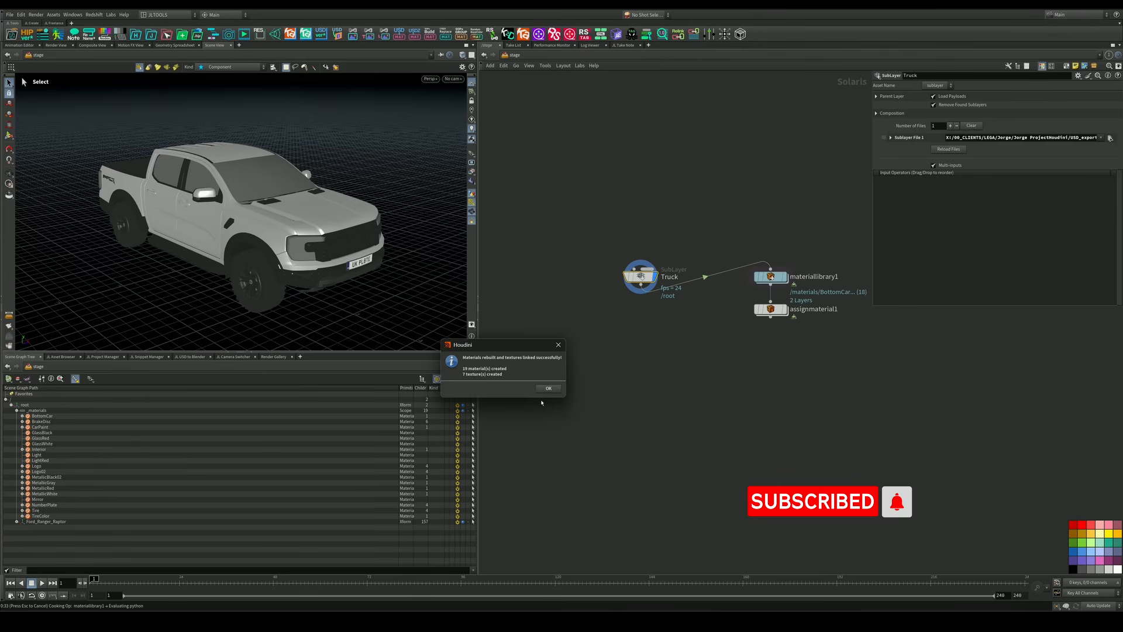
pyautogui.click(548, 389)
# Arrange the Truck, material library and assign material nodes in a vertical chain and lay out the selected nodes
pyautogui.moveTo(640, 277); pyautogui.dragTo(672, 188)
pyautogui.moveTo(642, 337); pyautogui.dragTo(480, 400, button='middle')
pyautogui.scroll(2, 678, 316)
pyautogui.moveTo(679, 314); pyautogui.dragTo(756, 272, button='middle')
pyautogui.moveTo(757, 272); pyautogui.dragTo(579, 380)
pyautogui.press('l')
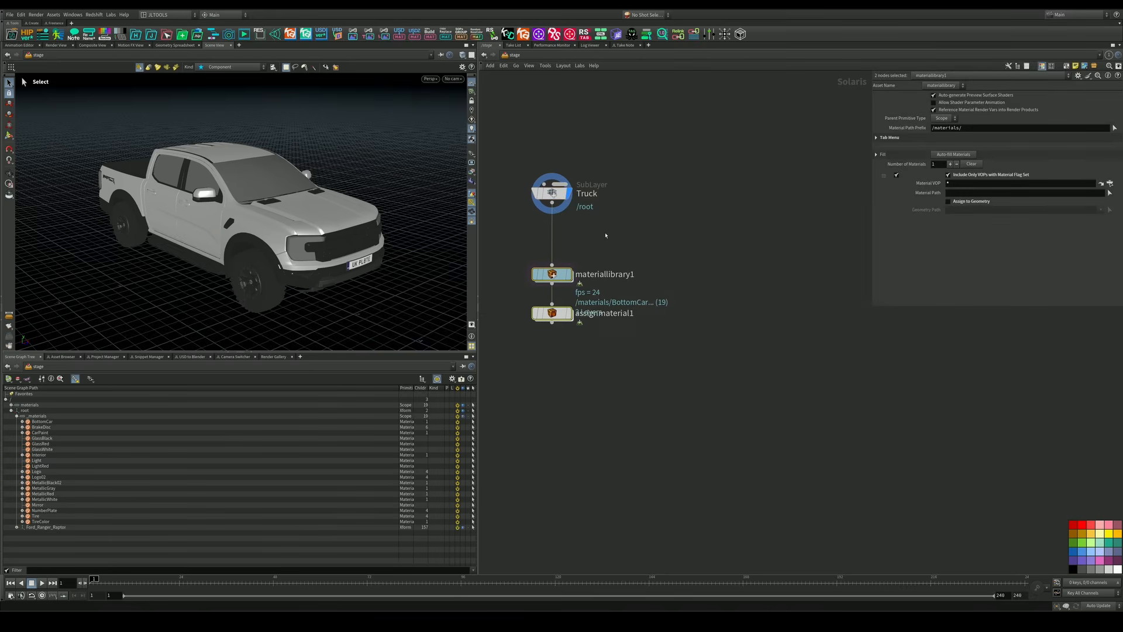
# Enter the material library node and lay out its material builder nodes in a grid
pyautogui.press('i')
pyautogui.press('l')
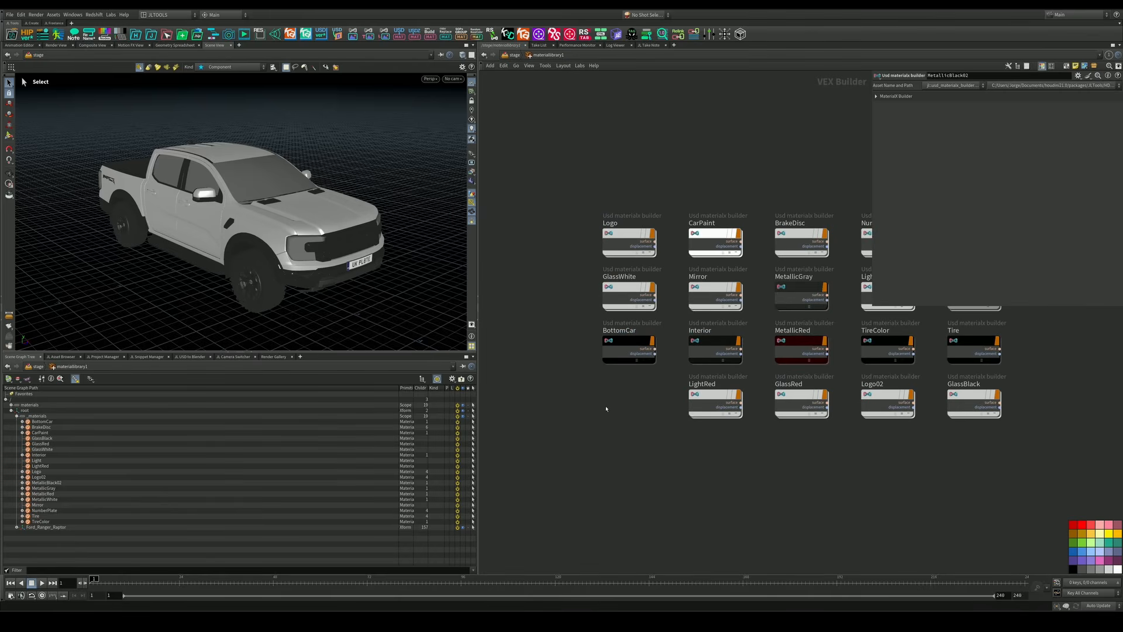
# Return from the material library to the stage level and inspect the truck's front in the viewport
pyautogui.scroll(-2, 601, 406)
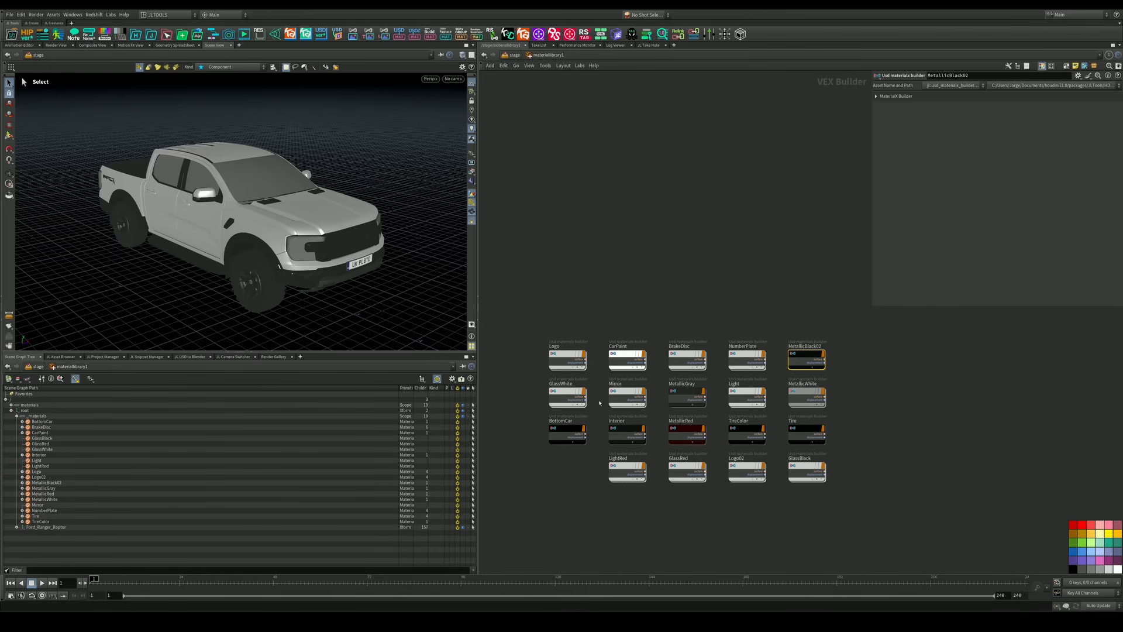
pyautogui.moveTo(562, 321); pyautogui.dragTo(607, 321, button='middle')
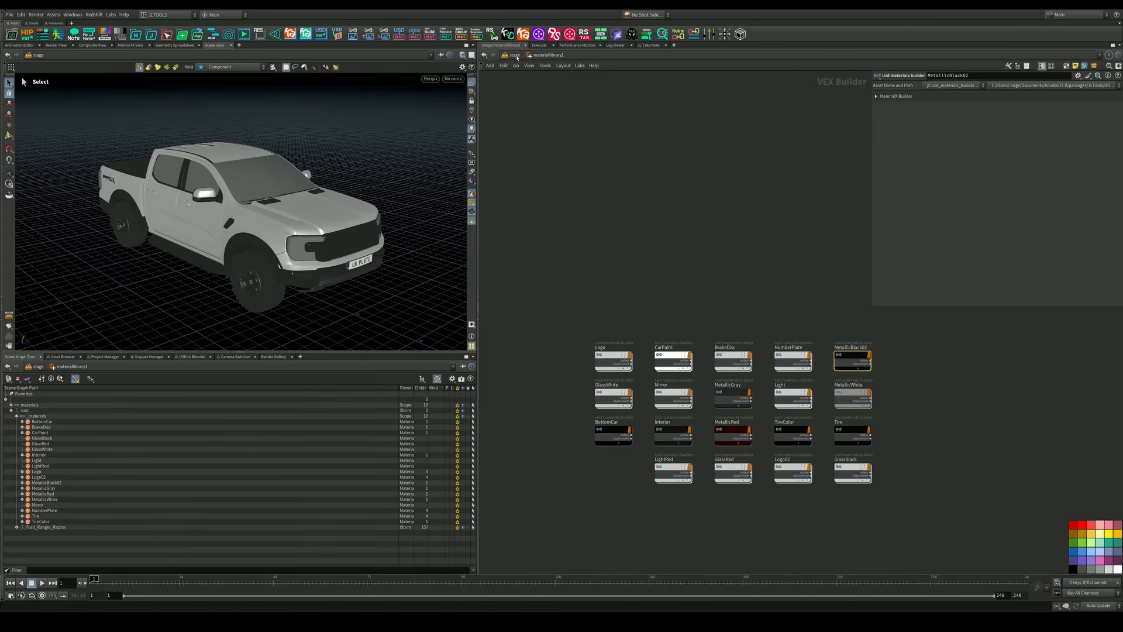
pyautogui.click(515, 56)
pyautogui.click(614, 348)
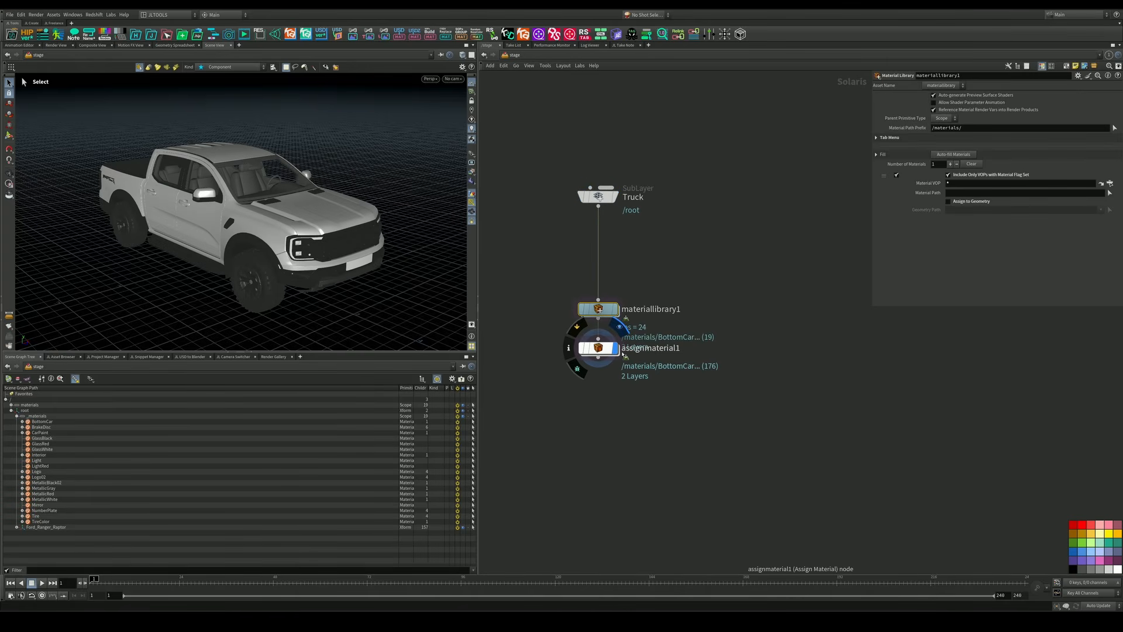
pyautogui.press('Escape')
pyautogui.moveTo(218, 193); pyautogui.dragTo(362, 234)
pyautogui.scroll(5, 175, 242)
pyautogui.keyDown('alt'); pyautogui.moveTo(204, 265); pyautogui.dragTo(219, 261); pyautogui.keyUp('alt')
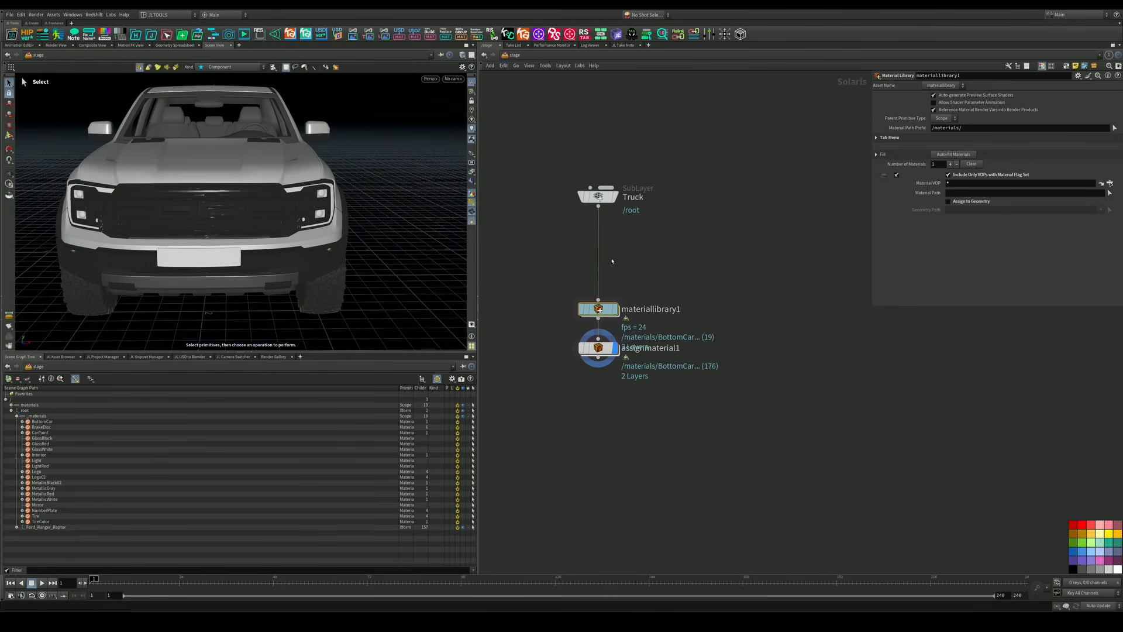
# Examine the MtlX Image node and the standard surface's Base inputs inside the NumberPlate material builder
pyautogui.doubleClick(599, 310)
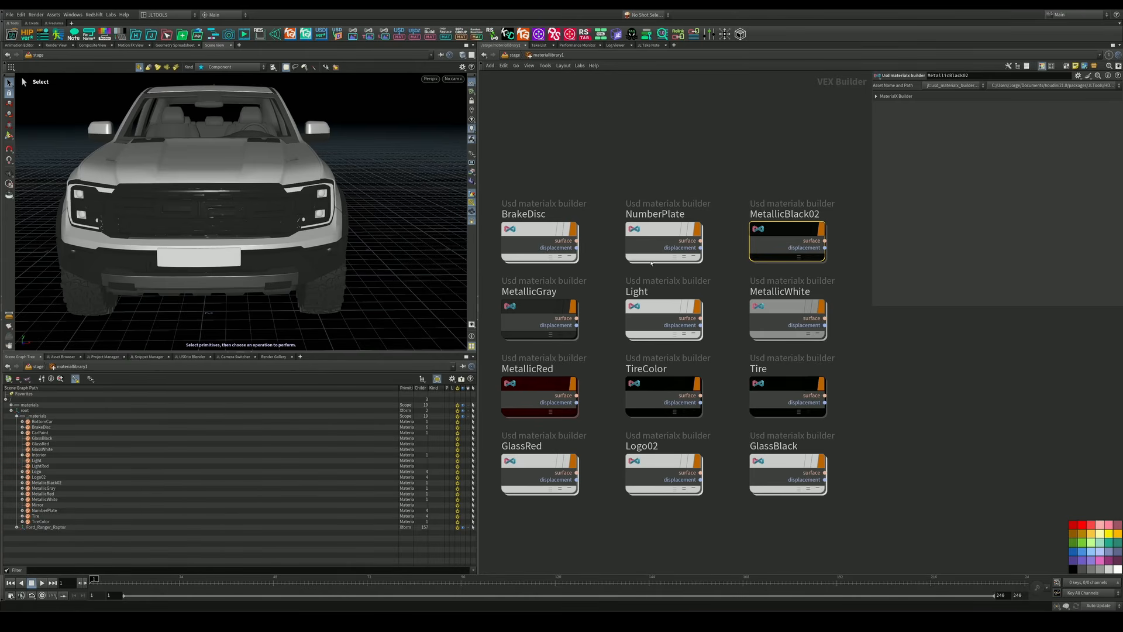
pyautogui.doubleClick(664, 234)
pyautogui.moveTo(761, 336); pyautogui.dragTo(626, 291)
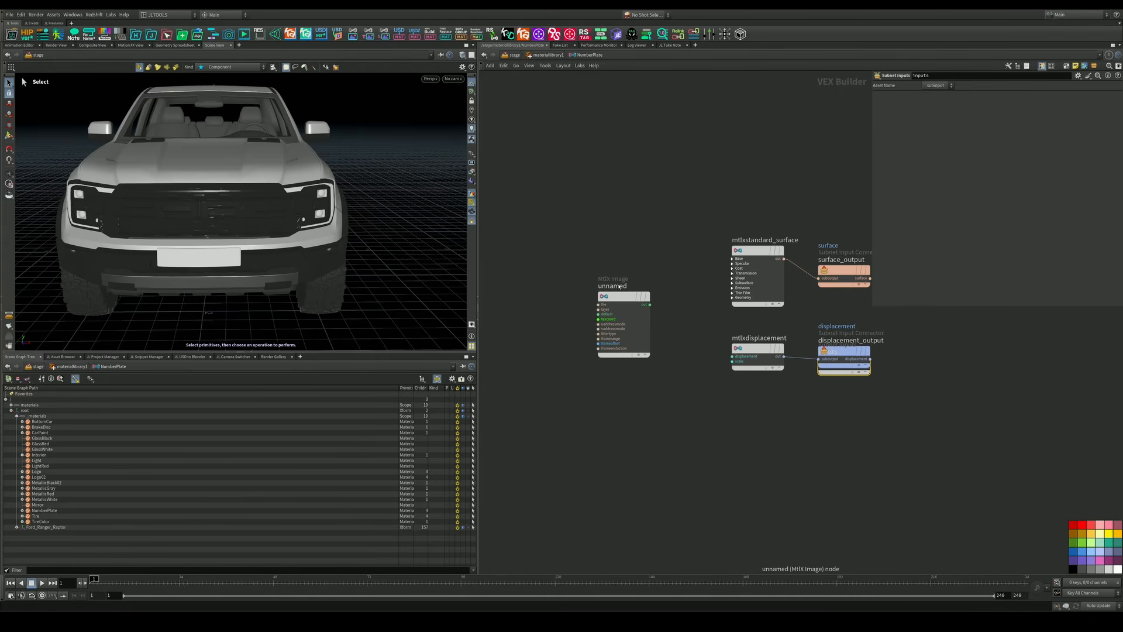
pyautogui.moveTo(634, 286)
pyautogui.click(731, 260)
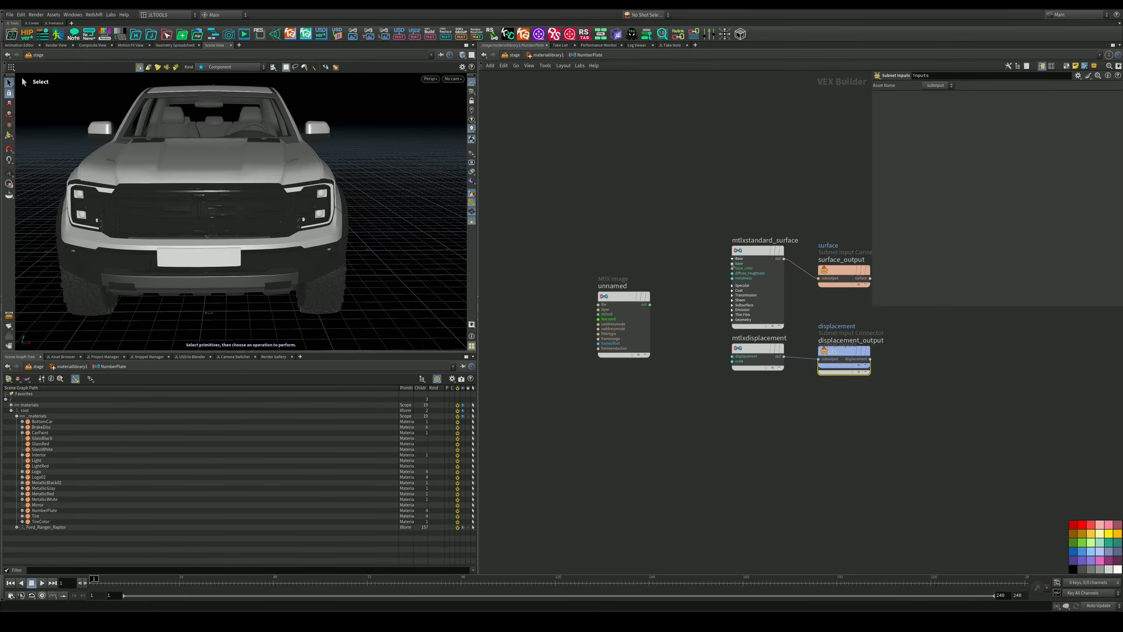
pyautogui.click(548, 54)
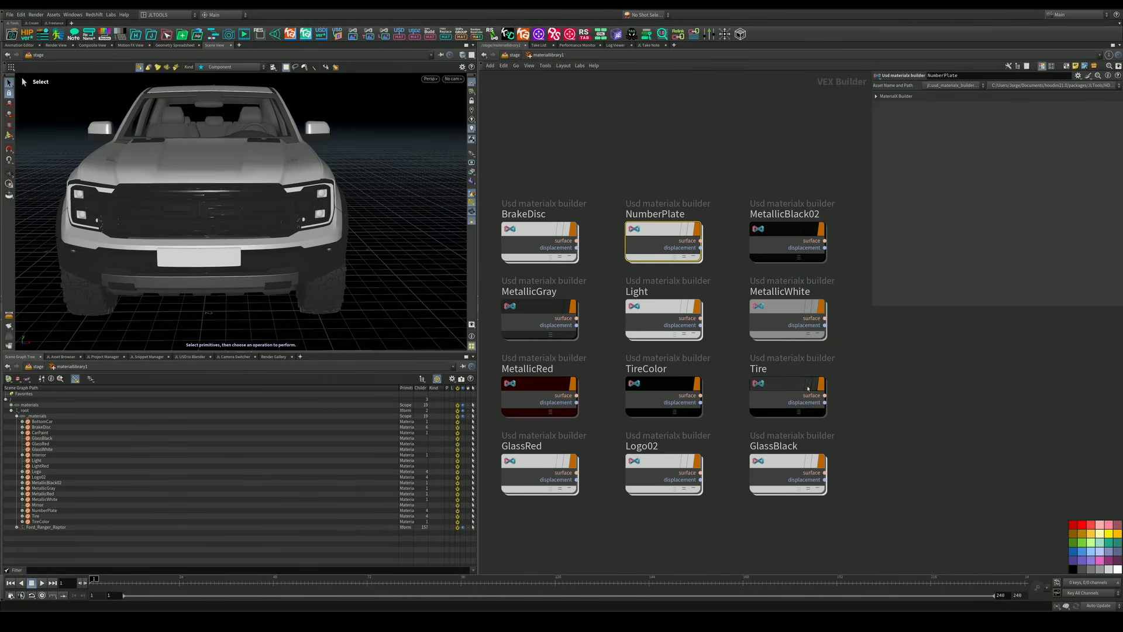
# Run mtlx connect in the material library to link image textures to the base color inputs
pyautogui.moveTo(760, 381)
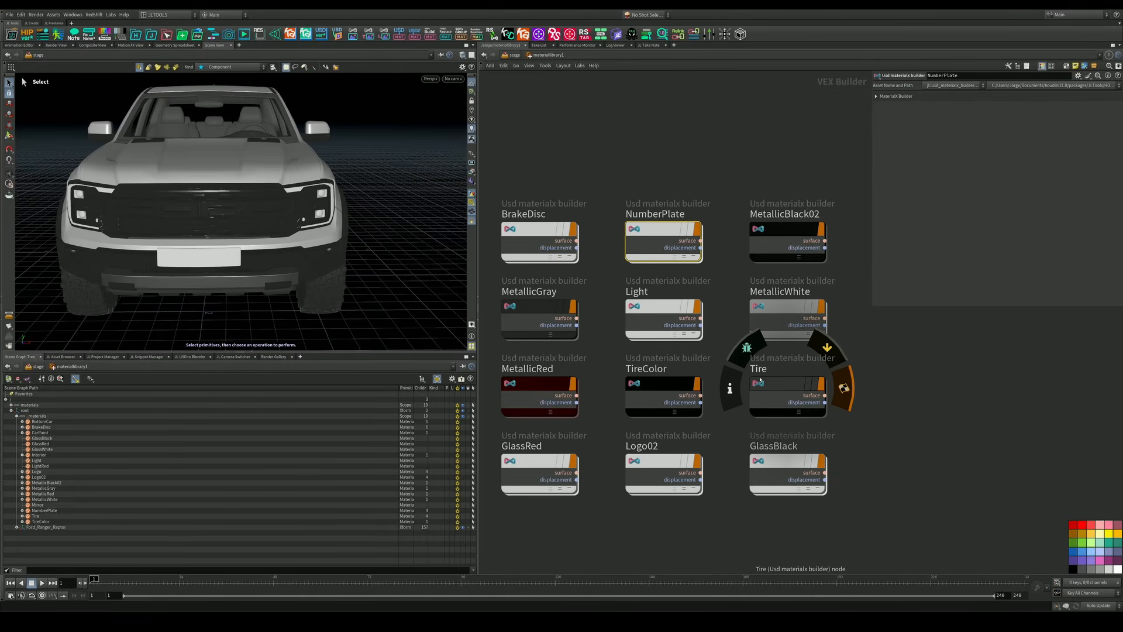
pyautogui.scroll(-3, 860, 385)
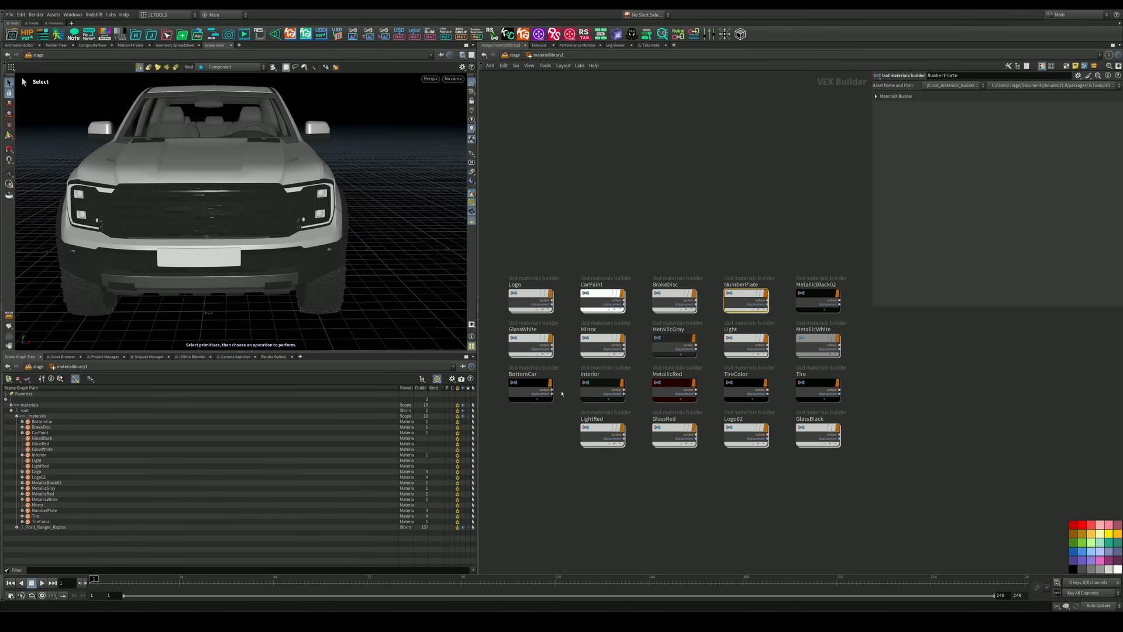
pyautogui.moveTo(832, 376)
pyautogui.scroll(3, 832, 378)
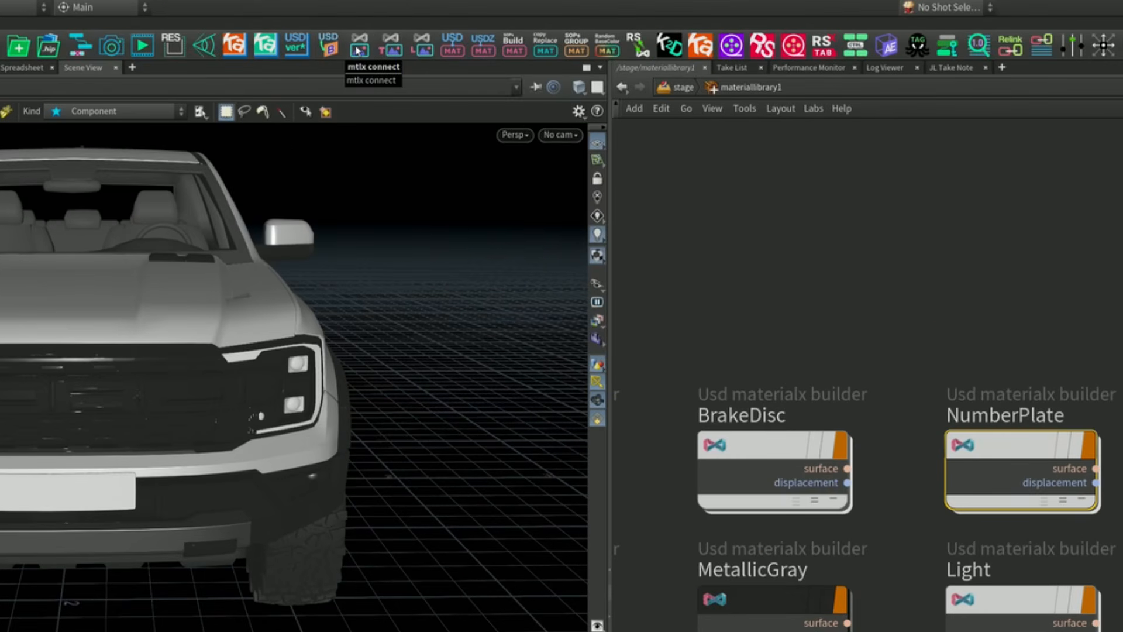
pyautogui.click(357, 50)
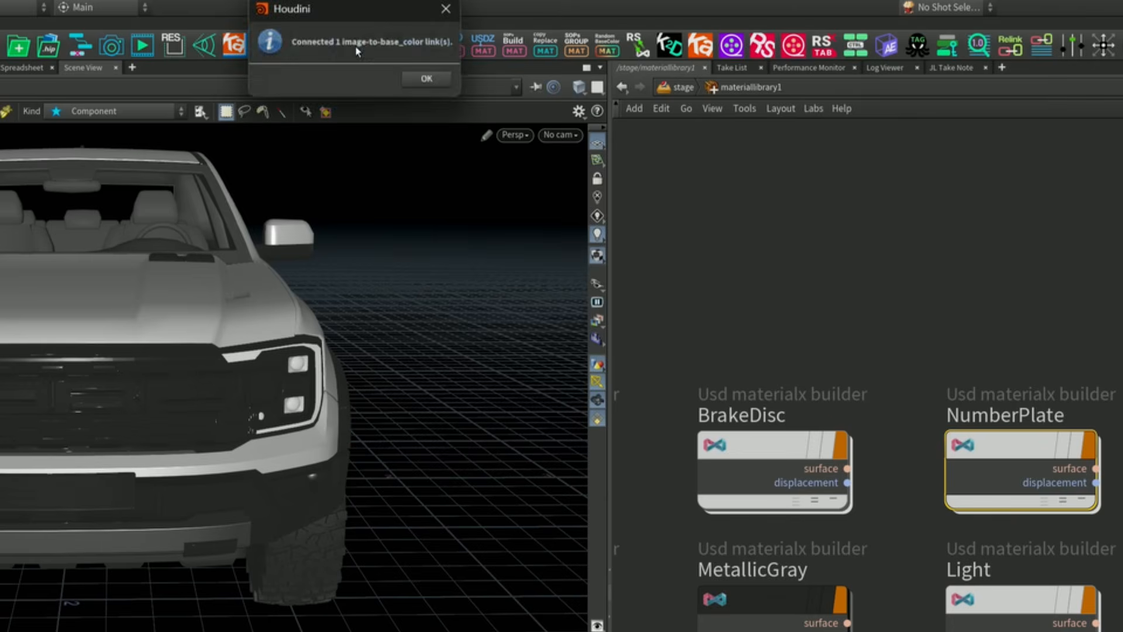
pyautogui.click(427, 81)
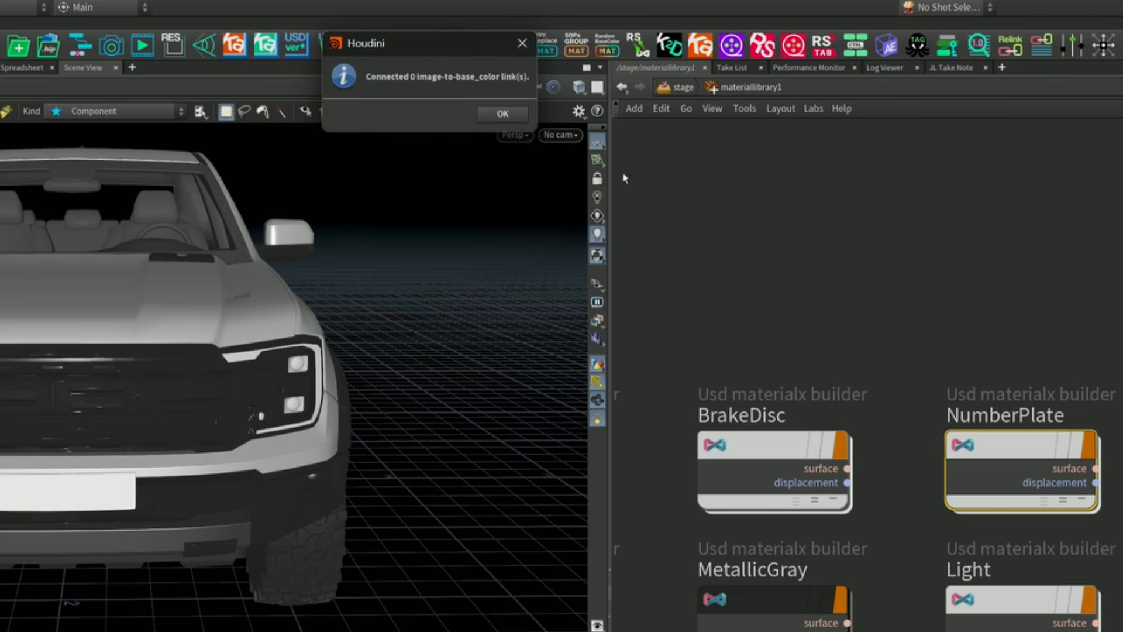
pyautogui.click(503, 114)
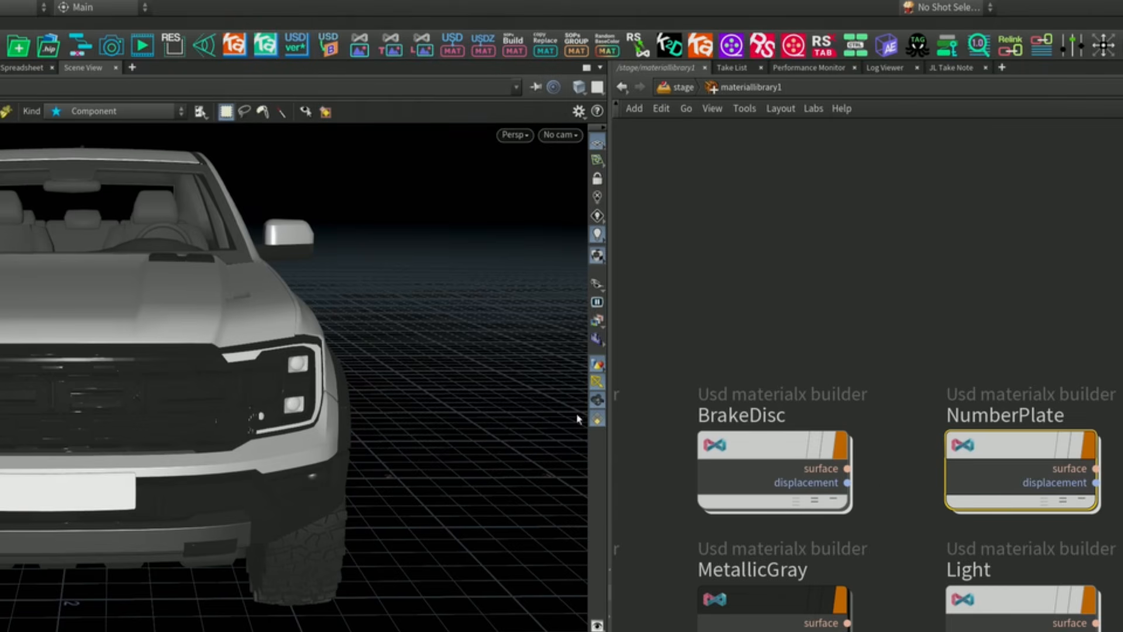
# Check the link from the image node to the standard surface inside the NumberPlate builder
pyautogui.doubleClick(1040, 459)
pyautogui.moveTo(919, 575); pyautogui.dragTo(911, 450)
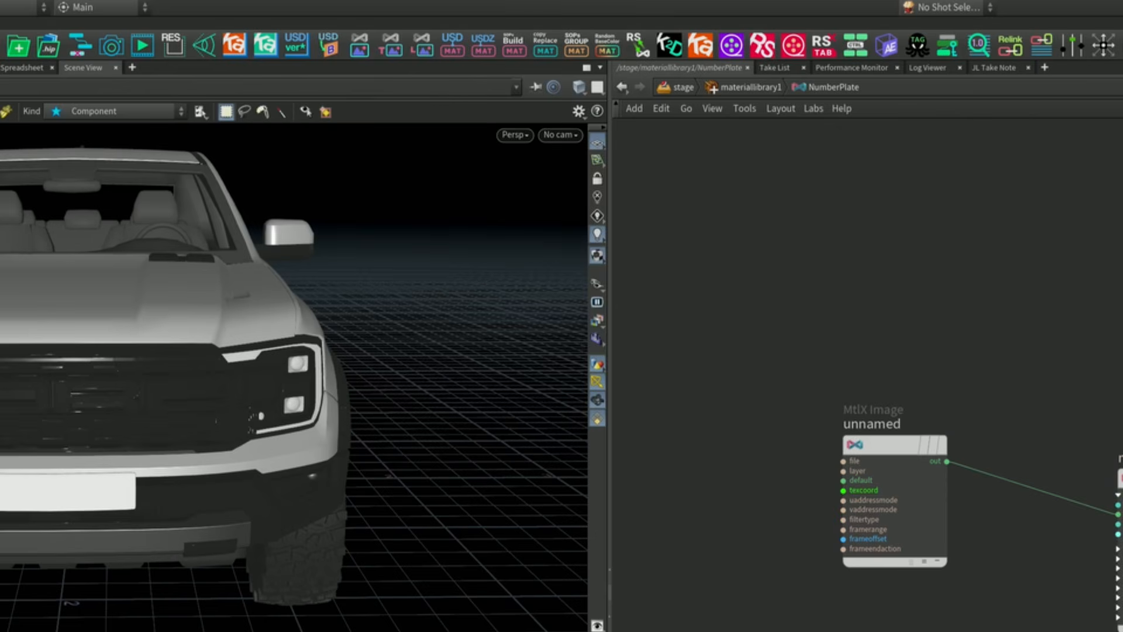
pyautogui.click(710, 89)
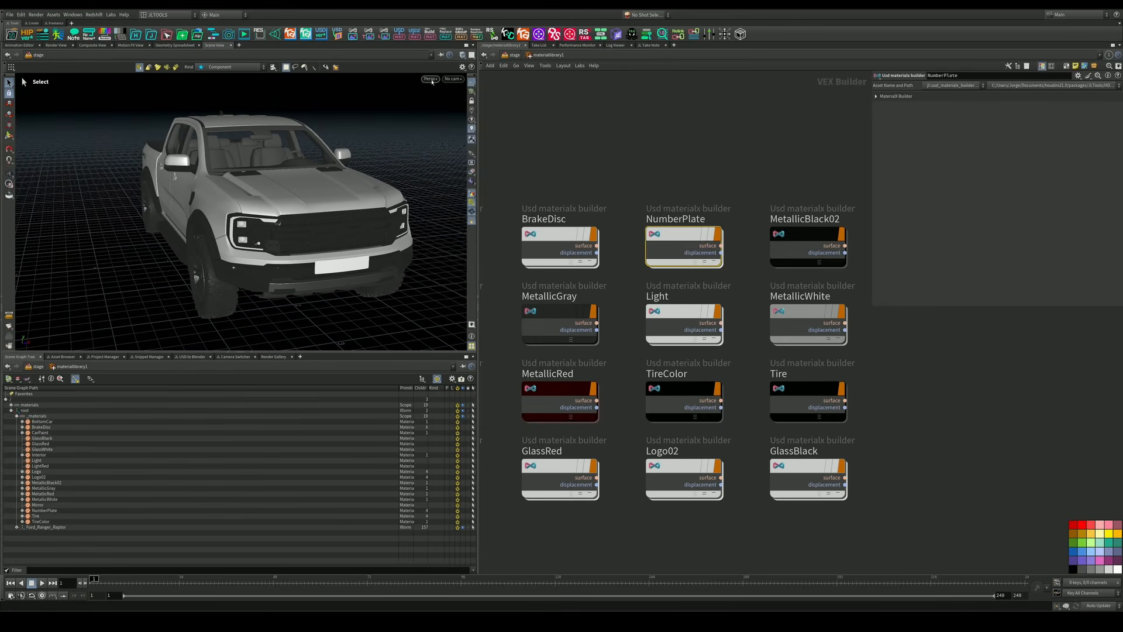
# Preview the truck's front number plate with Karma CPU from the stage level and restore the Houdini VK viewport
pyautogui.click(515, 135)
pyautogui.click(439, 116)
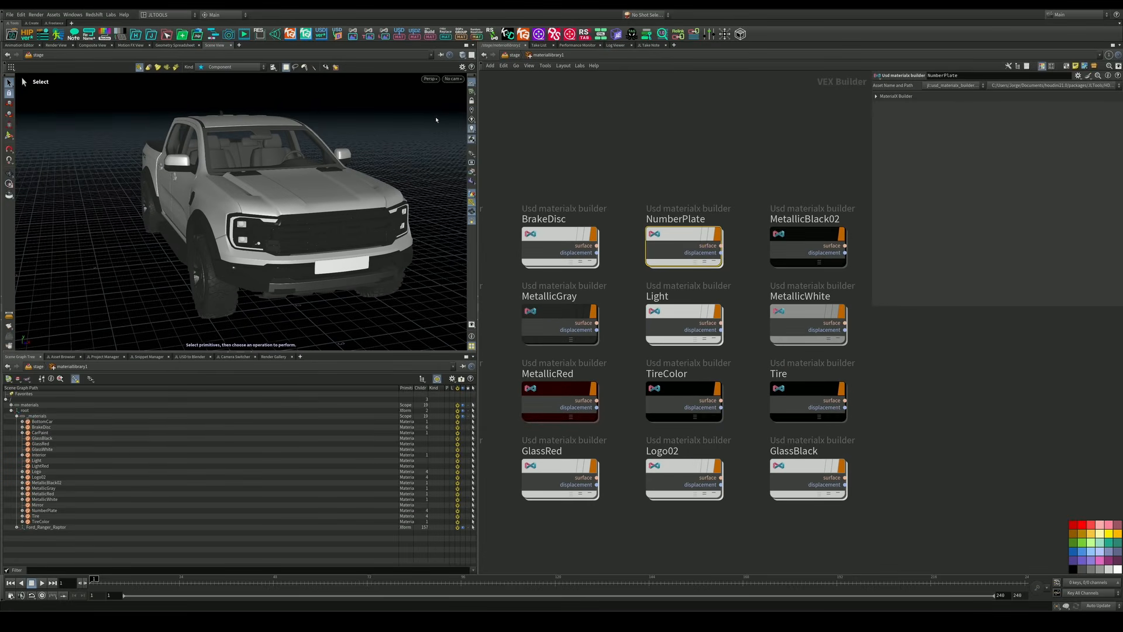
pyautogui.click(510, 55)
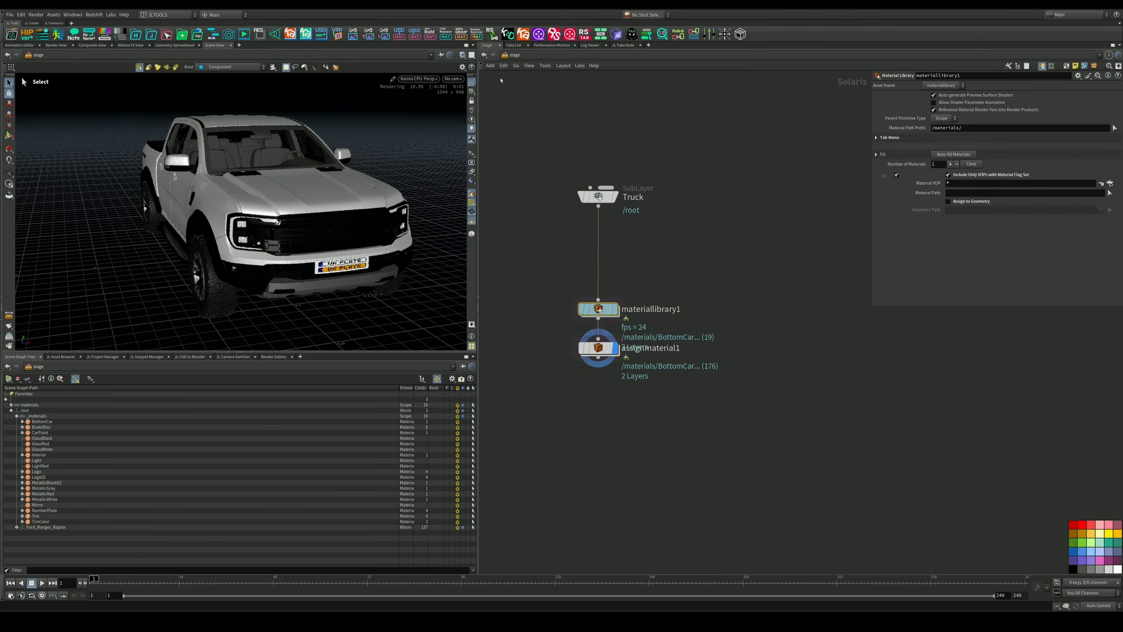
pyautogui.scroll(3, 339, 266)
pyautogui.keyDown('alt'); pyautogui.moveTo(339, 267); pyautogui.dragTo(384, 252); pyautogui.keyUp('alt')
pyautogui.scroll(2, 339, 267)
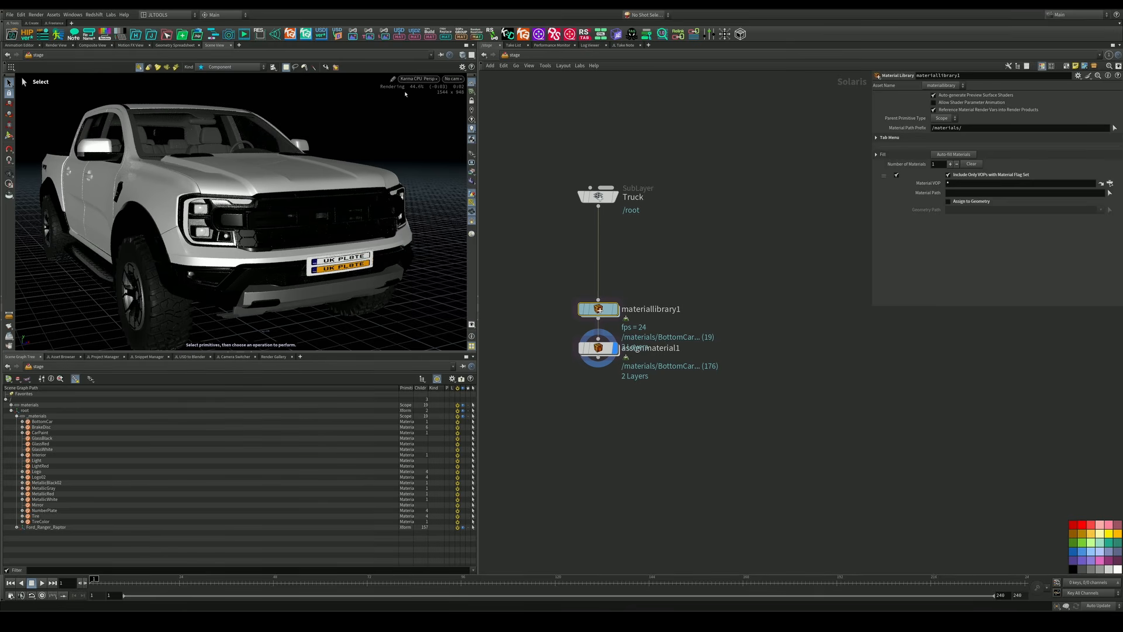
pyautogui.click(418, 79)
pyautogui.click(424, 107)
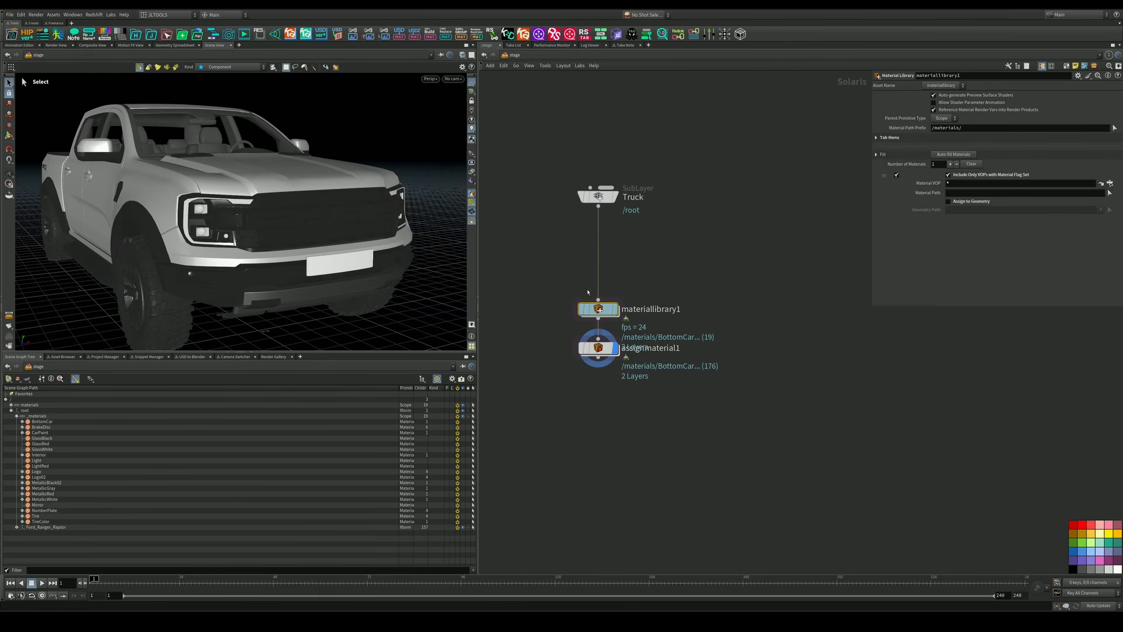
# Add a MtlX Tiled Image node in the NumberPlate builder and give it the original image node's file path
pyautogui.doubleClick(595, 314)
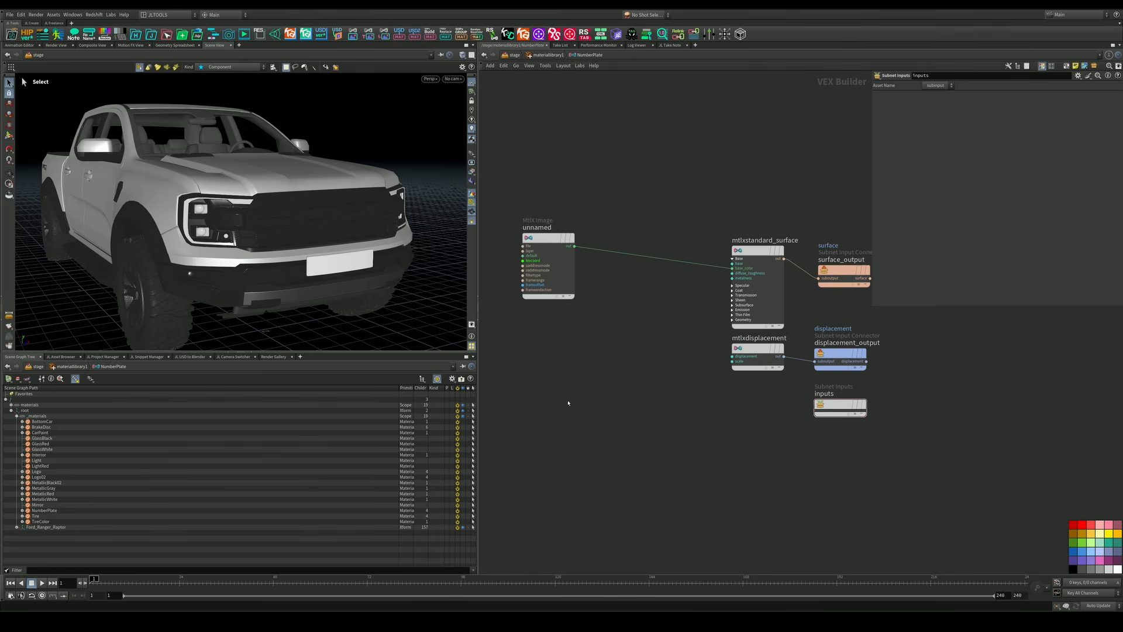
pyautogui.press('Tab')
pyautogui.write('image')
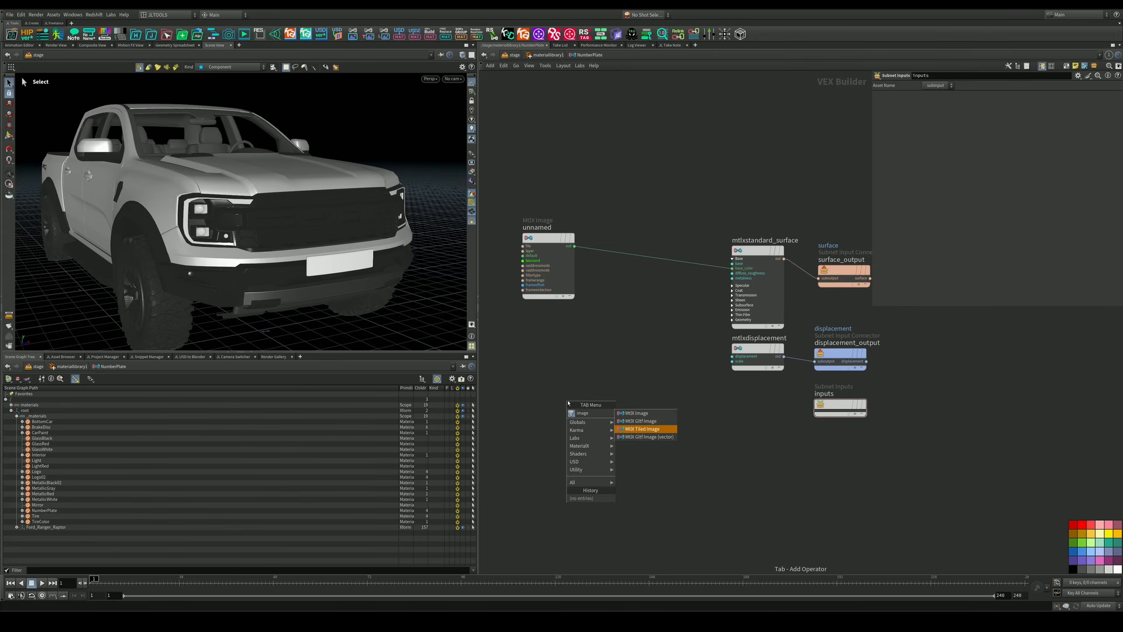
pyautogui.press('Return')
pyautogui.click(568, 403)
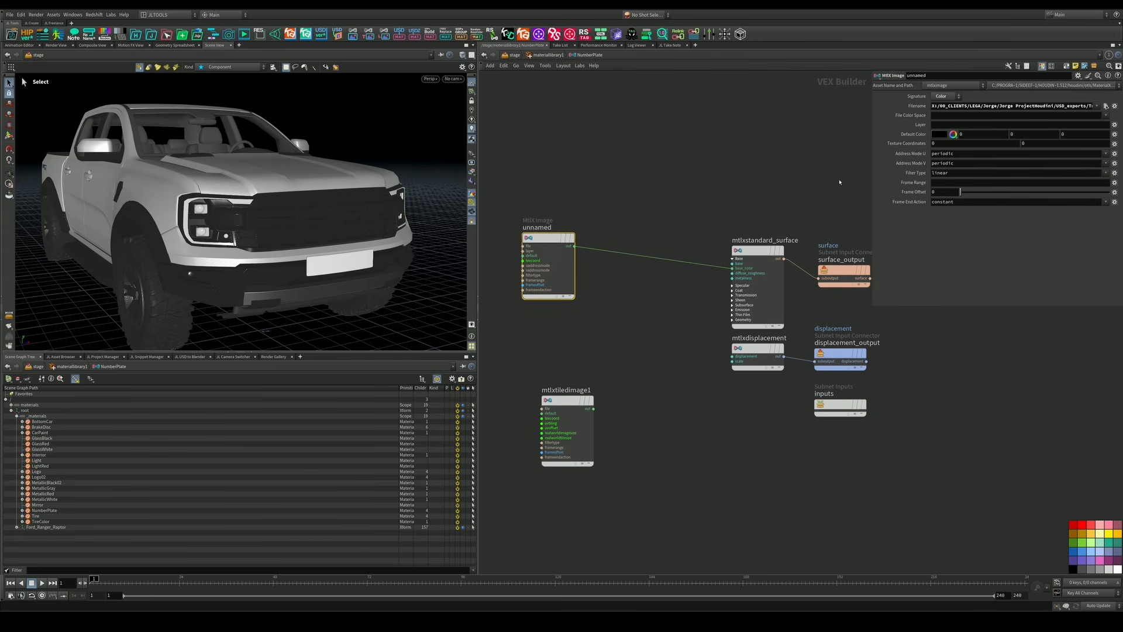
pyautogui.moveTo(663, 339); pyautogui.dragTo(581, 437)
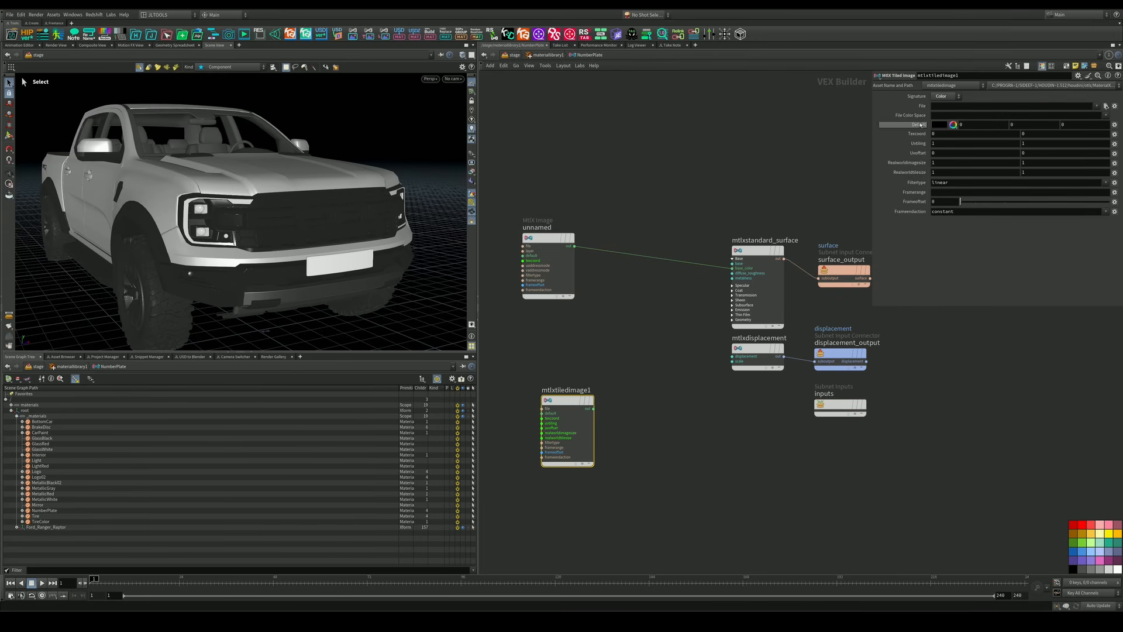
pyautogui.hotkey('ctrl', 'v')
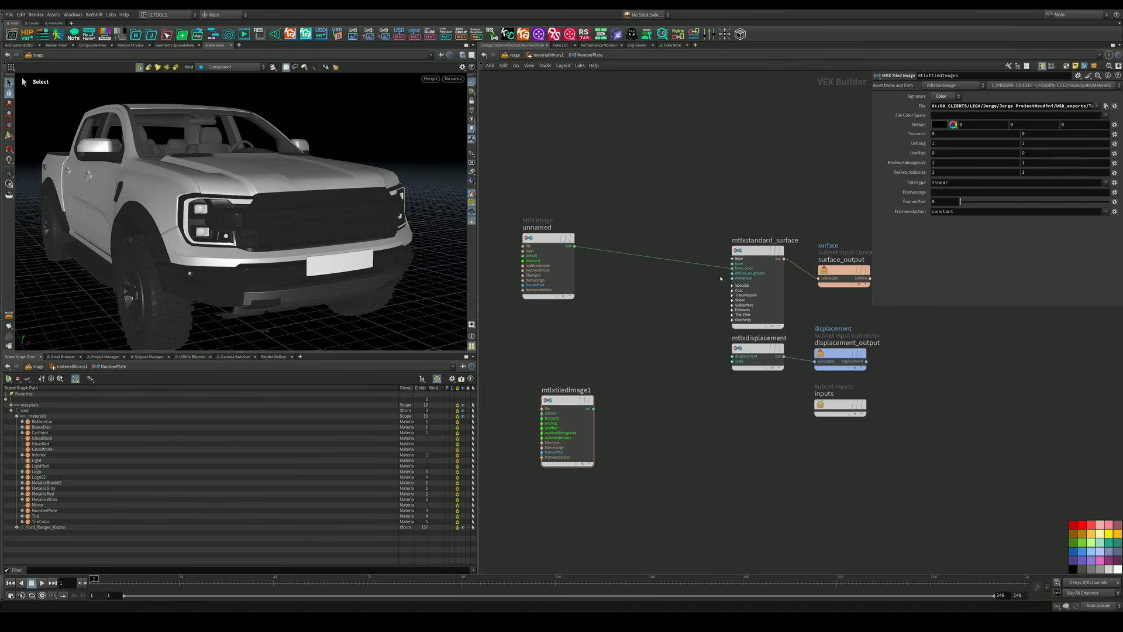
# Connect the tiled image to the standard surface's base_color and delete the original image node
pyautogui.moveTo(720, 268); pyautogui.dragTo(592, 408)
pyautogui.click(549, 237)
pyautogui.press('Delete')
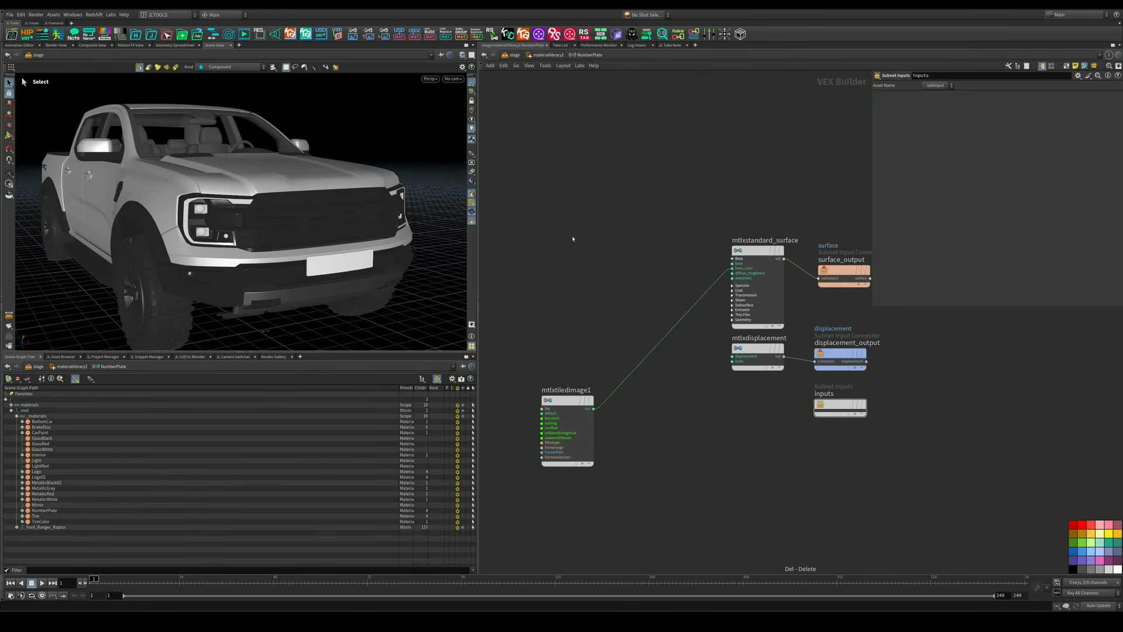
# Try a vertical real-world tile size of .45 on the tiled image in a Karma CPU preview and reset it to 1
pyautogui.click(430, 79)
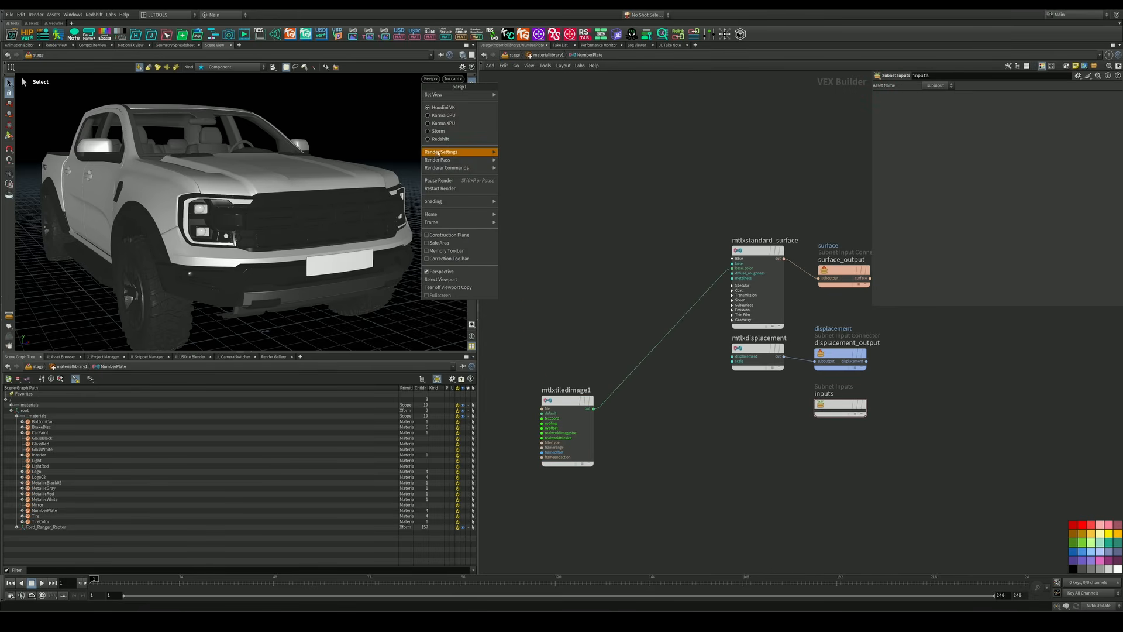
pyautogui.click(446, 117)
pyautogui.moveTo(584, 346); pyautogui.dragTo(523, 462)
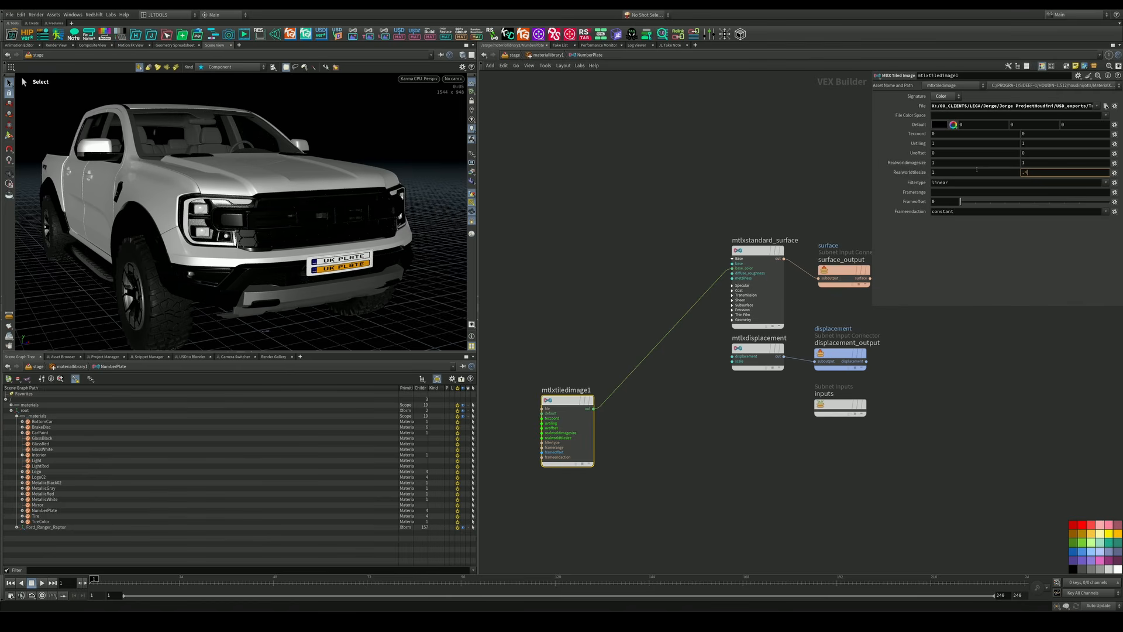
pyautogui.press('Return')
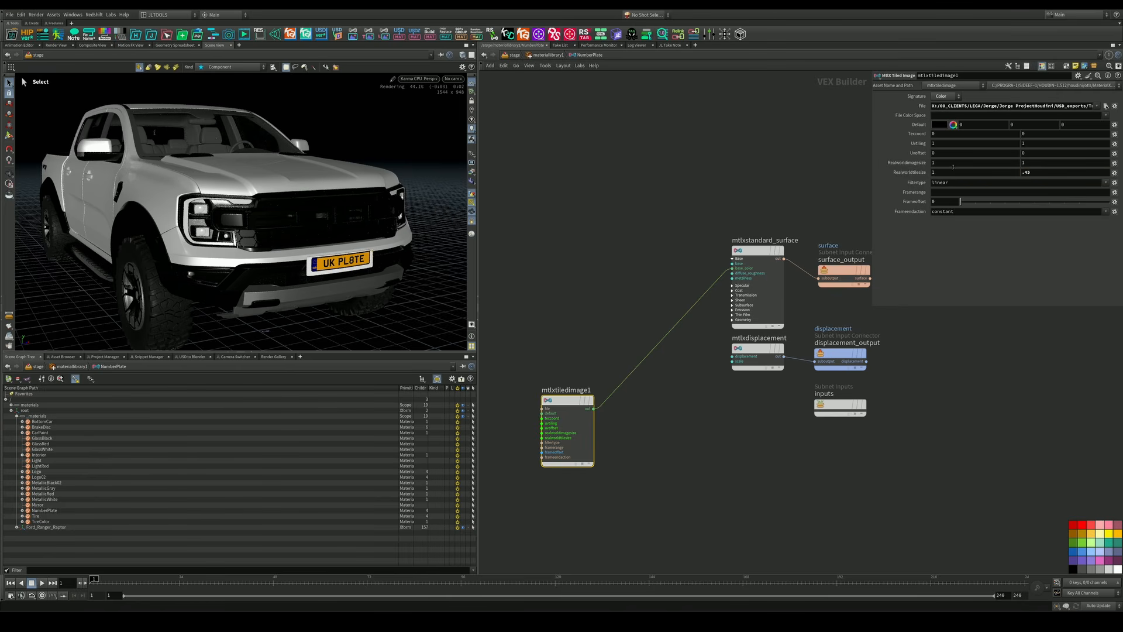
pyautogui.click(944, 170)
pyautogui.press('Tab')
pyautogui.write('1')
# Set the tiled image's vertical UV tiling to .4, reduce its horizontal tiling, and set the first texture coordinate to -0.007
pyautogui.click(1030, 142)
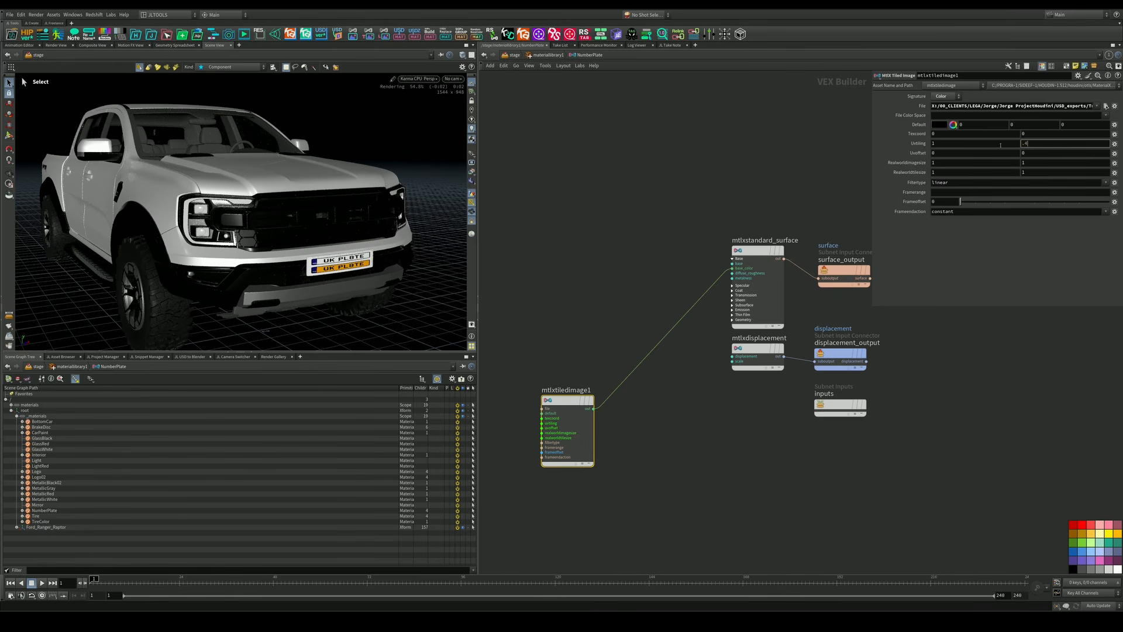
pyautogui.click(972, 142)
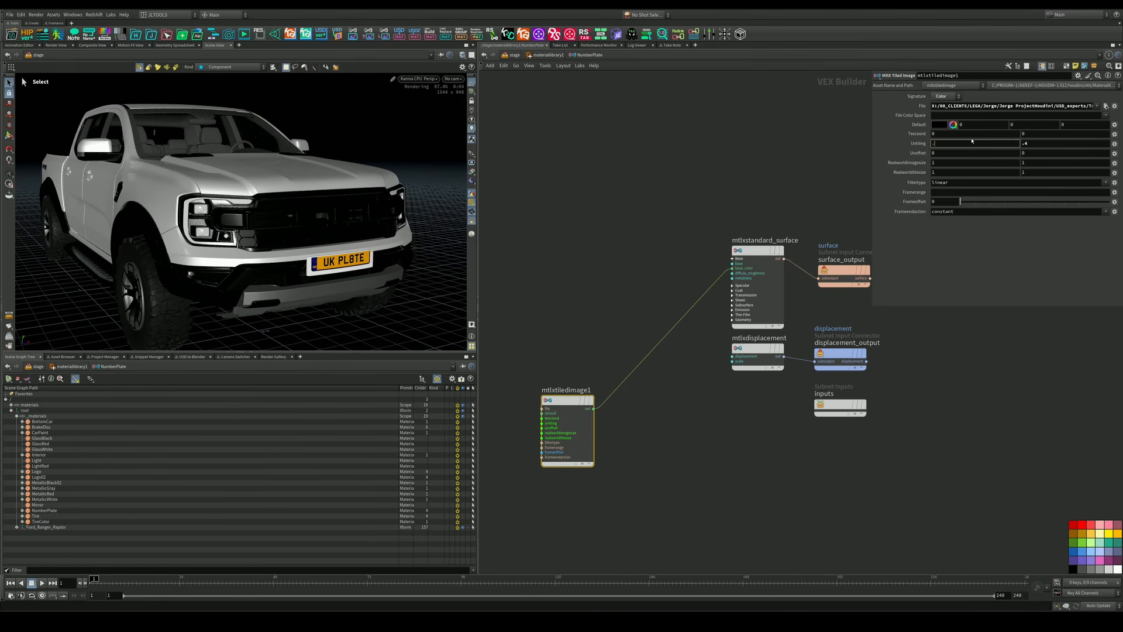
pyautogui.press('Return')
# Compare the truck in the viewport with its materials hidden and shown
pyautogui.keyDown('alt'); pyautogui.moveTo(333, 252); pyautogui.dragTo(311, 275); pyautogui.keyUp('alt')
pyautogui.click(473, 139)
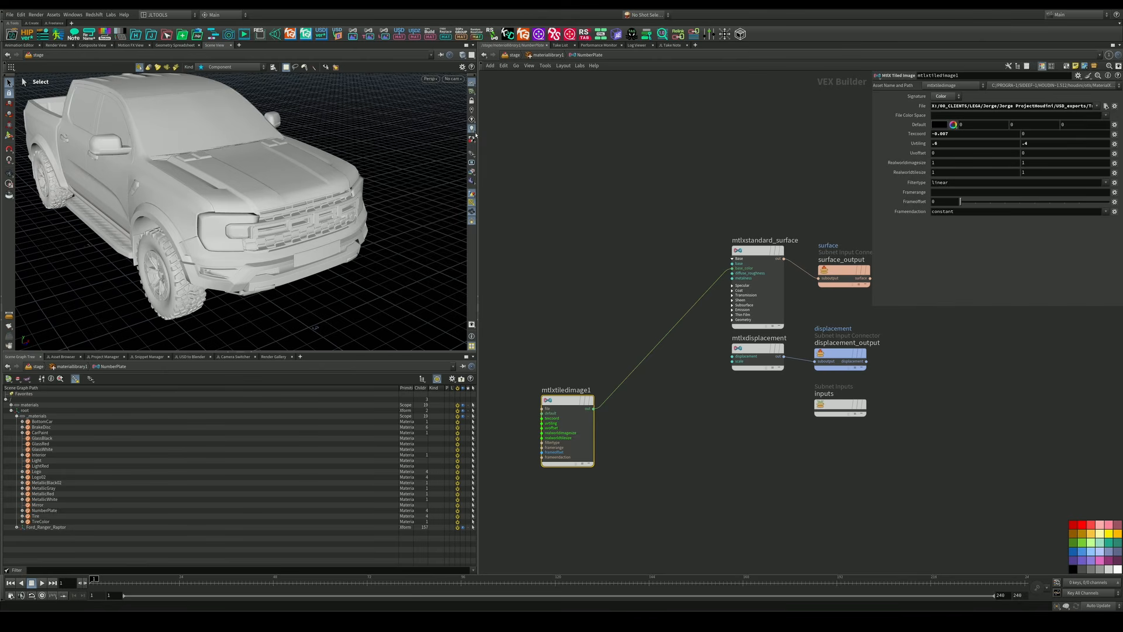
pyautogui.rightClick(472, 141)
pyautogui.click(500, 128)
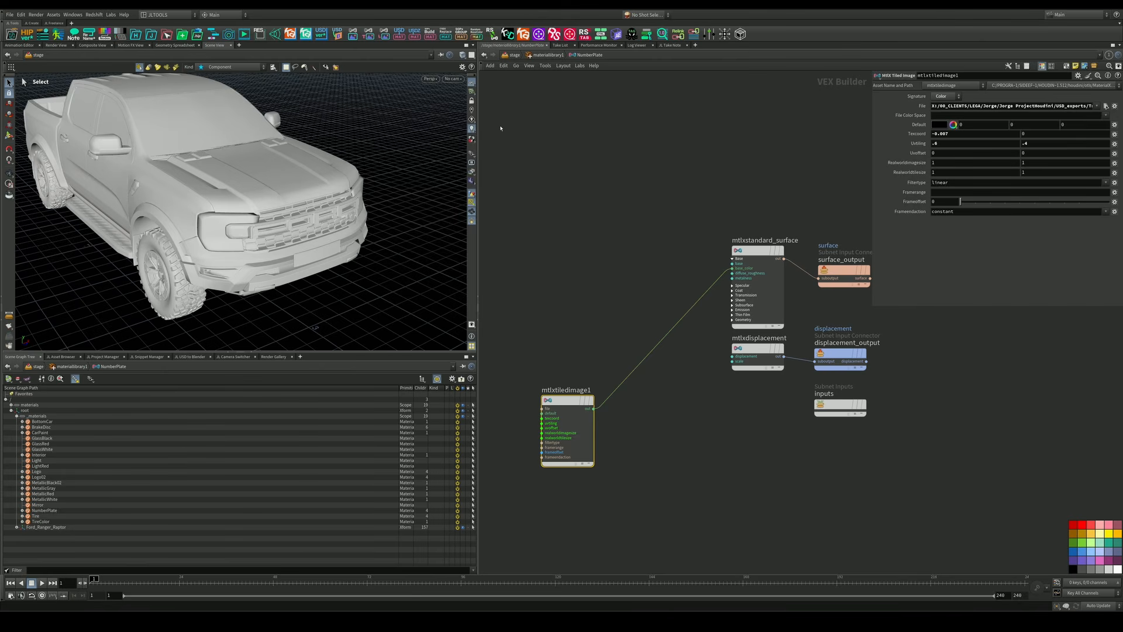
pyautogui.click(473, 139)
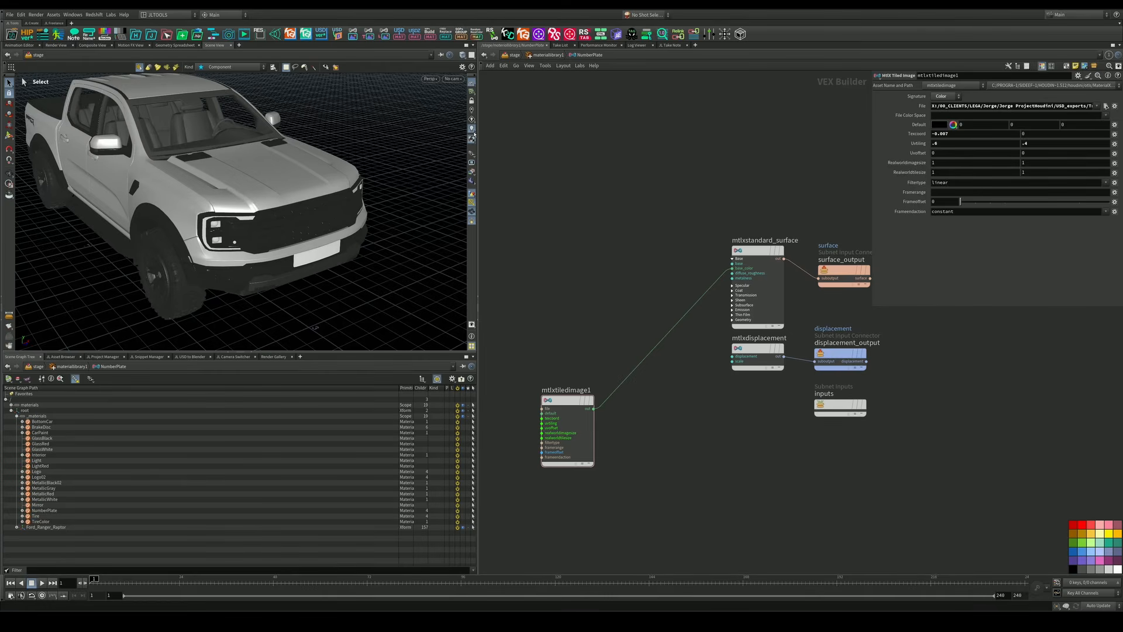
# Refresh the viewport and return it to the stage so the number plate texture reloads on the truck
pyautogui.click(111, 15)
pyautogui.click(123, 34)
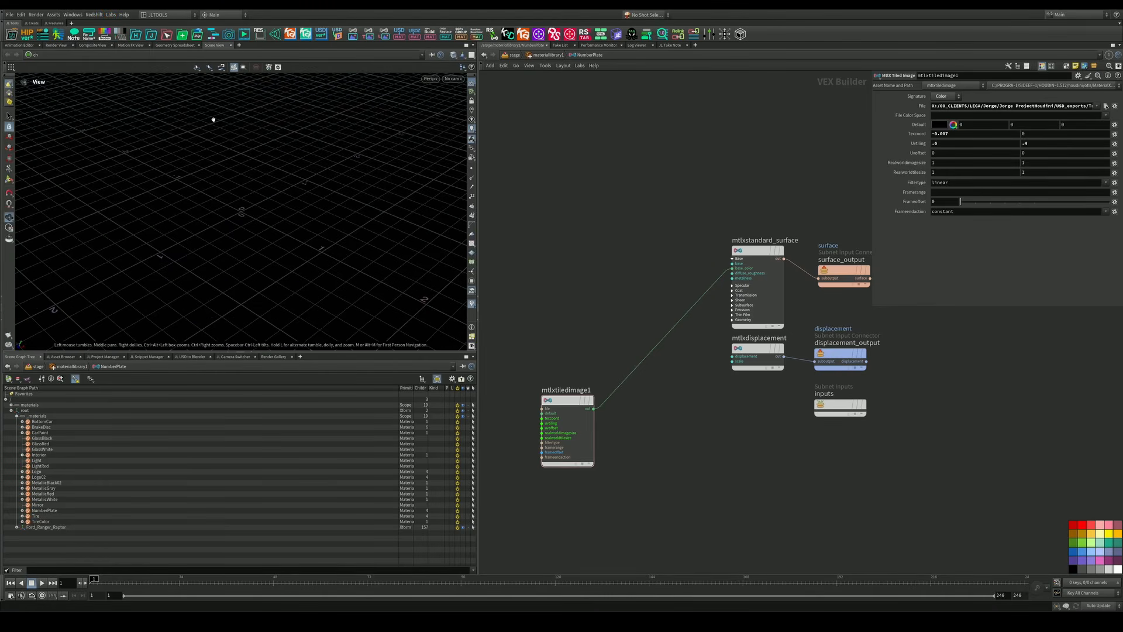
pyautogui.moveTo(244, 148); pyautogui.dragTo(317, 205)
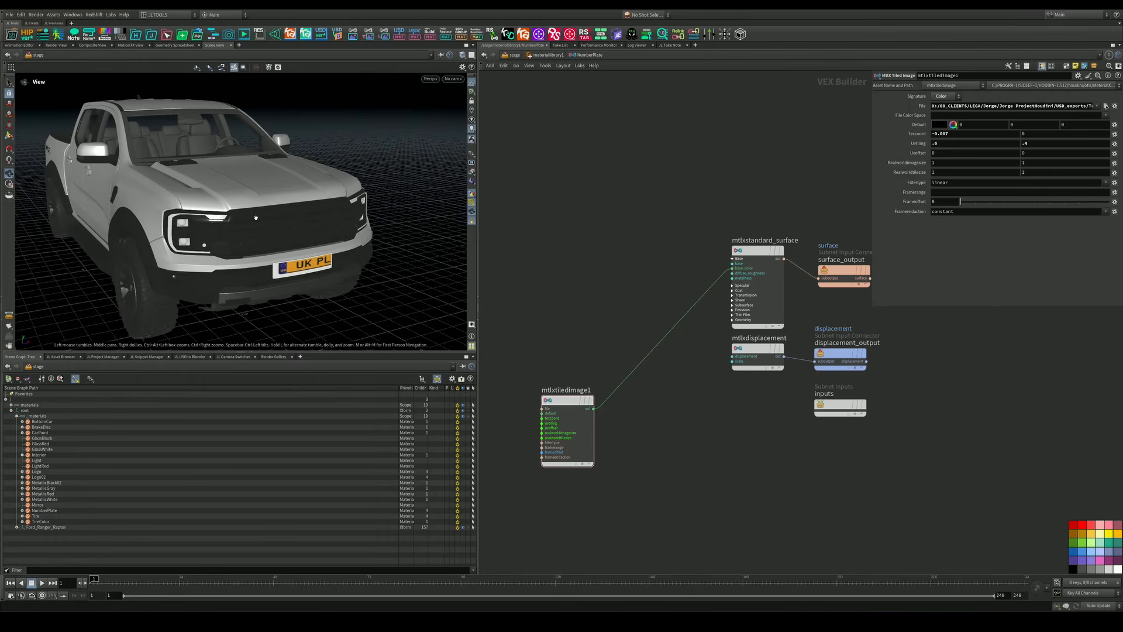
# Reset the tiled image's first texture coordinate to 0
pyautogui.scroll(4, 317, 206)
pyautogui.moveTo(529, 343); pyautogui.dragTo(617, 500)
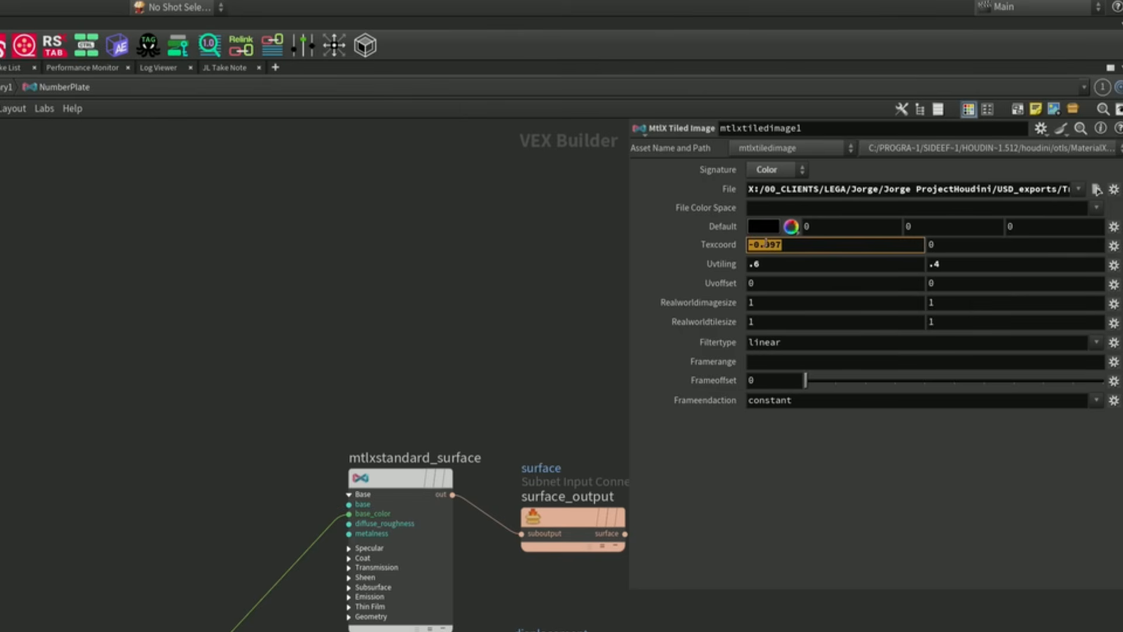
pyautogui.write('0')
pyautogui.press('Return')
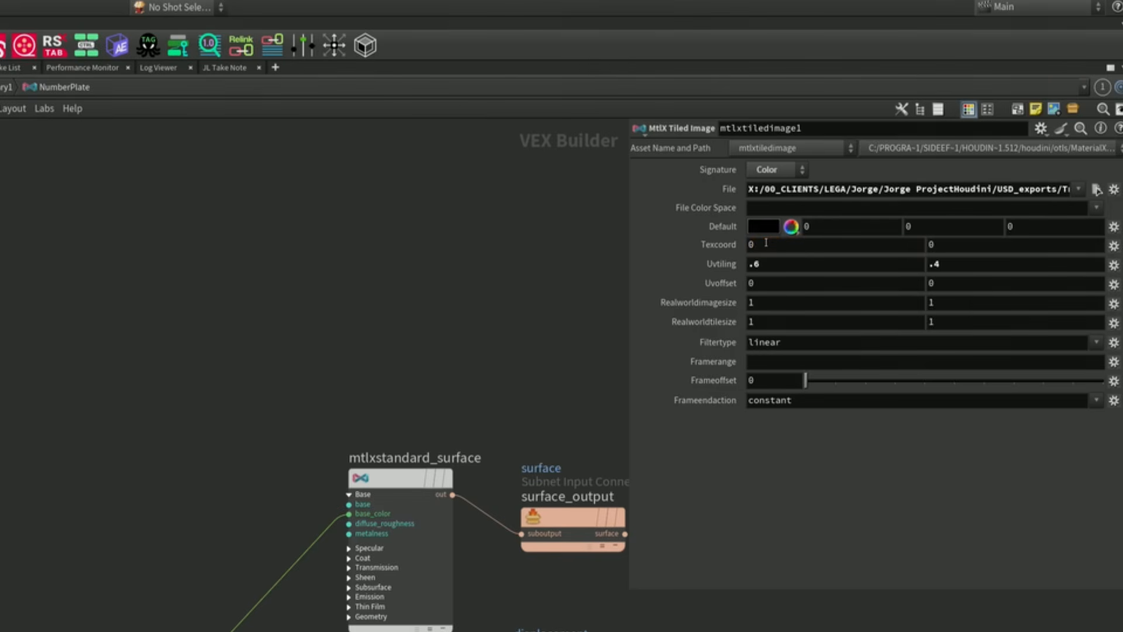
# Fit the plate texture by setting the tiled image's UV tiling to 0.9 and 0.35 and its horizontal UV offset to -0.053, adjusting the vertical offset too
pyautogui.moveTo(793, 282); pyautogui.dragTo(787, 342, button='middle')
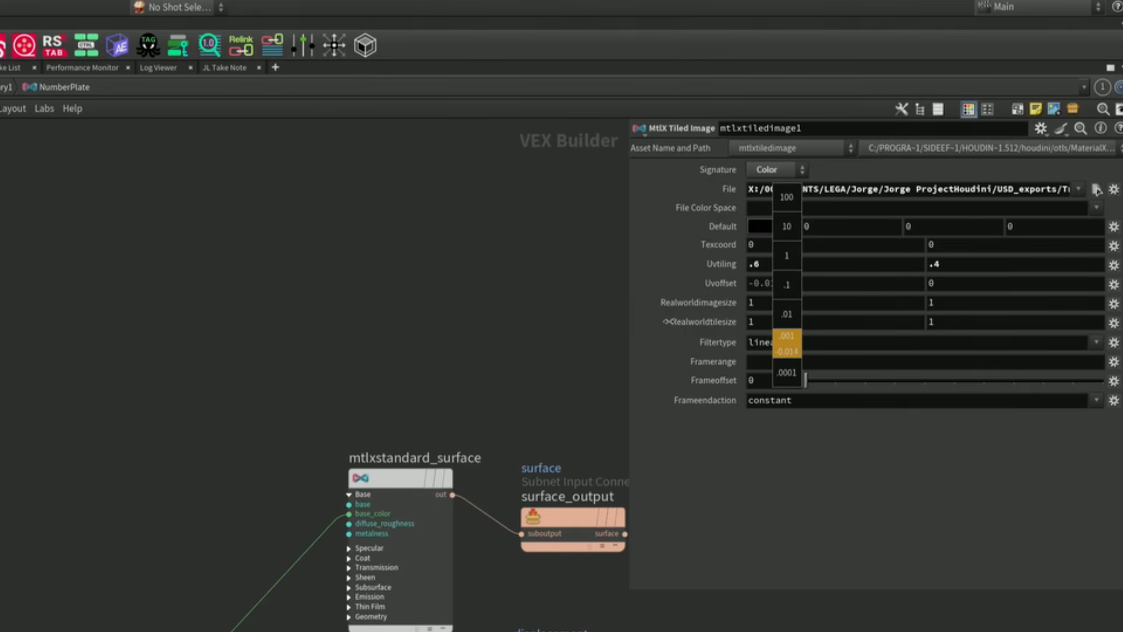
pyautogui.moveTo(434, 292); pyautogui.dragTo(428, 292, button='middle')
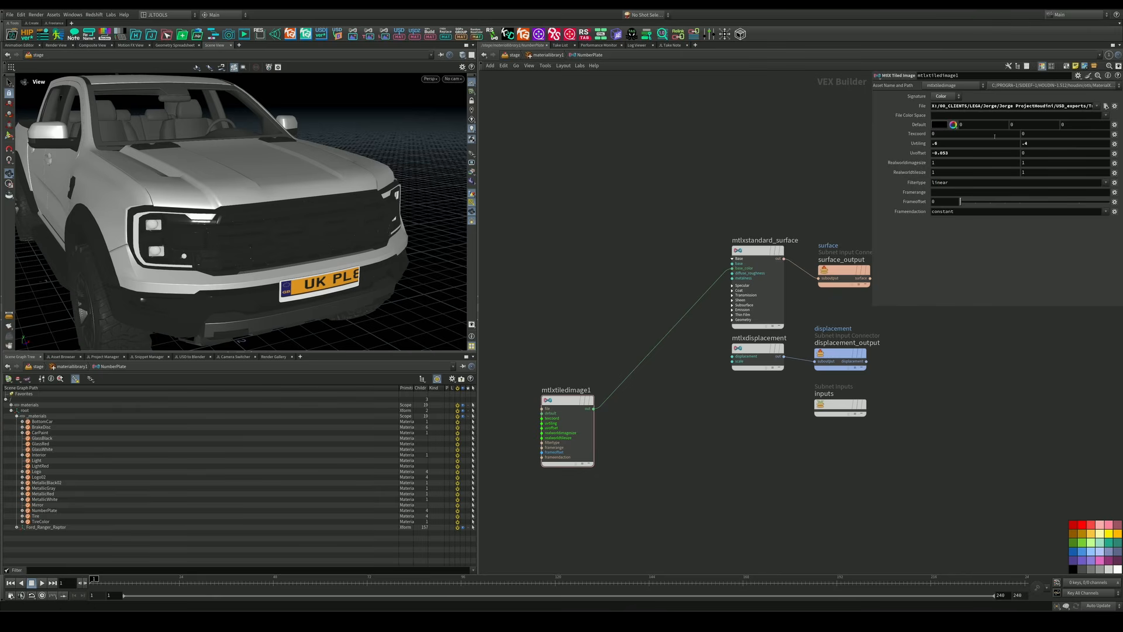
pyautogui.moveTo(979, 138); pyautogui.dragTo(744, 119, button='middle')
pyautogui.moveTo(1055, 143); pyautogui.dragTo(1032, 151, button='middle')
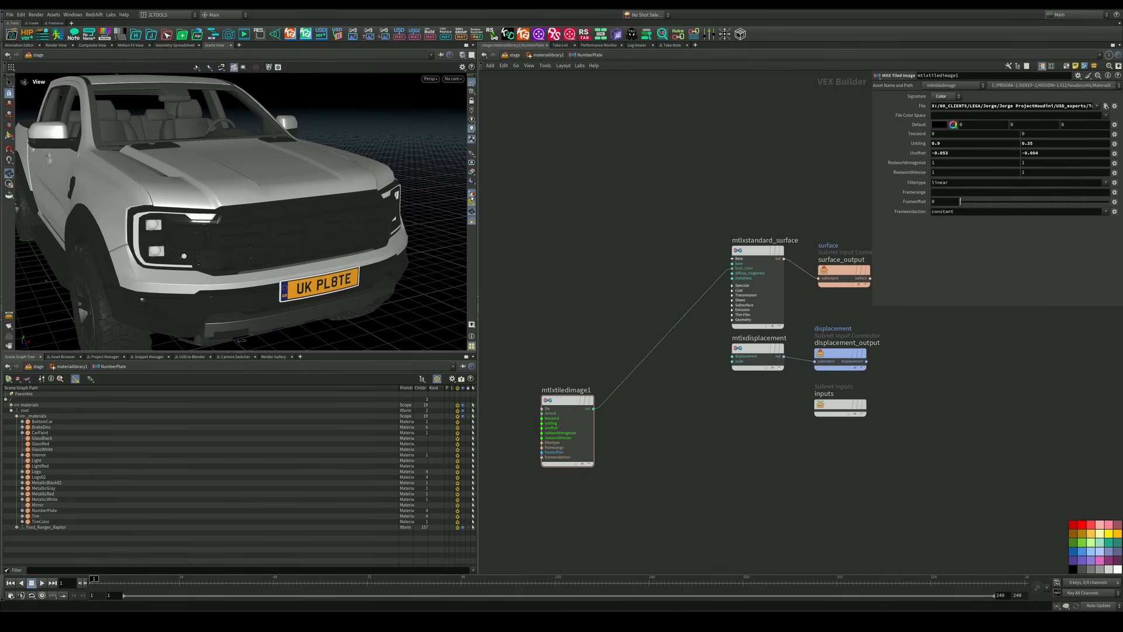
# Inspect the truck's bodywork and number plate from several angles
pyautogui.keyDown('alt'); pyautogui.moveTo(202, 219); pyautogui.dragTo(324, 223); pyautogui.keyUp('alt')
pyautogui.scroll(-5, 323, 223)
pyautogui.keyDown('alt'); pyautogui.moveTo(137, 196); pyautogui.dragTo(263, 191); pyautogui.keyUp('alt')
pyautogui.moveTo(168, 245); pyautogui.dragTo(106, 235)
pyautogui.scroll(4, 286, 270)
pyautogui.scroll(-5, 105, 235)
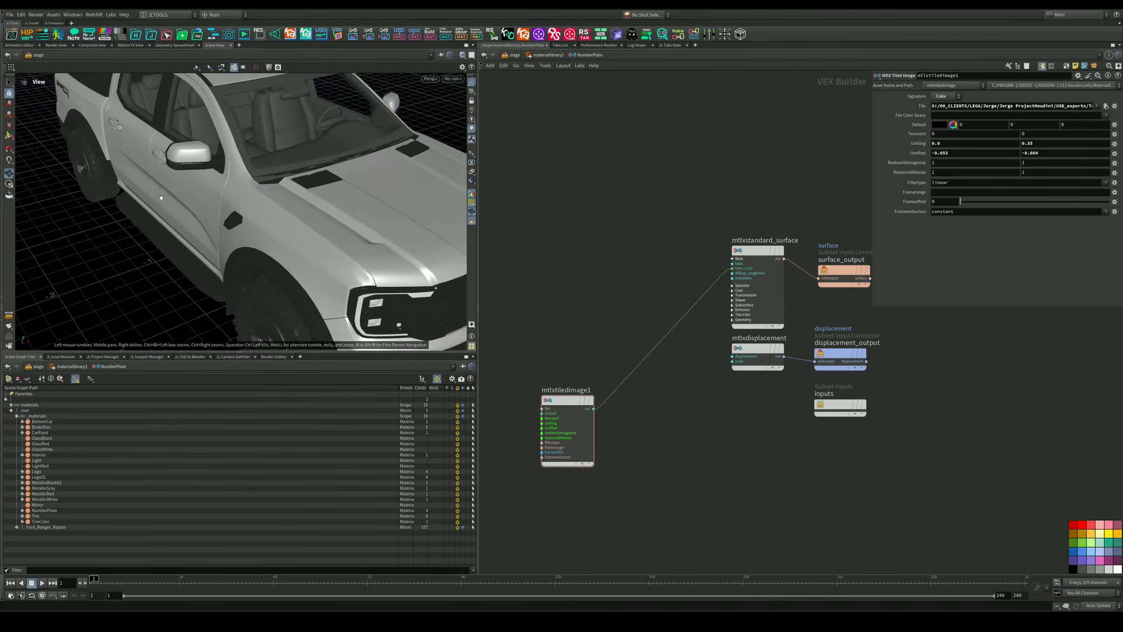
# Select all material builders in materiallibrary1 and batch-connect their image textures to base_color
pyautogui.click(546, 55)
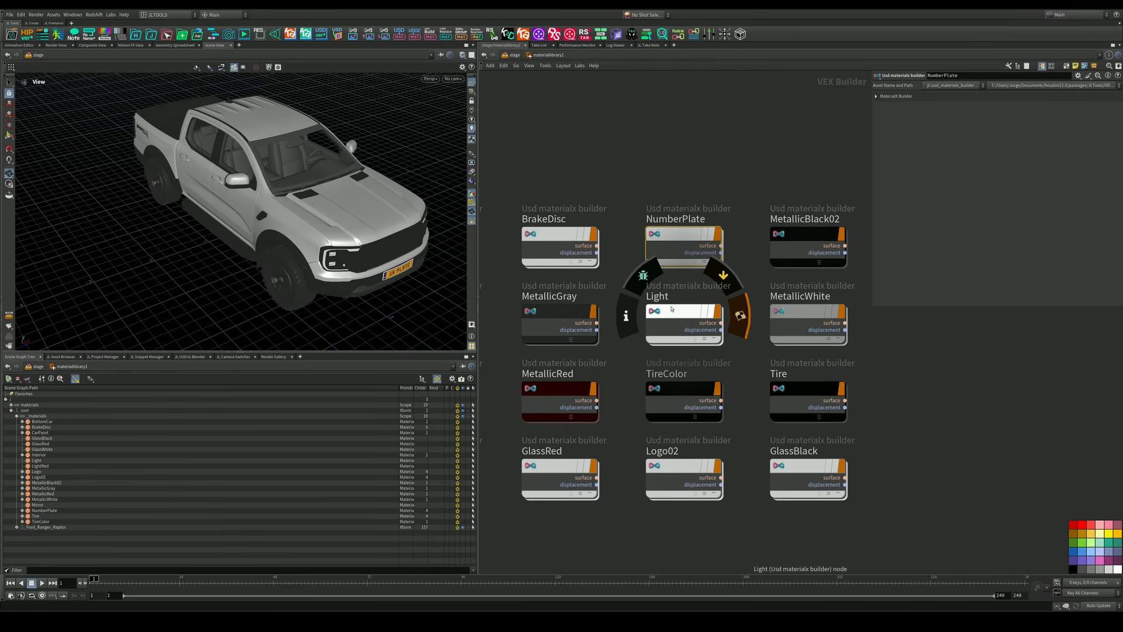
pyautogui.scroll(-5, 609, 514)
pyautogui.moveTo(649, 519); pyautogui.dragTo(781, 429, button='middle')
pyautogui.scroll(-2, 719, 448)
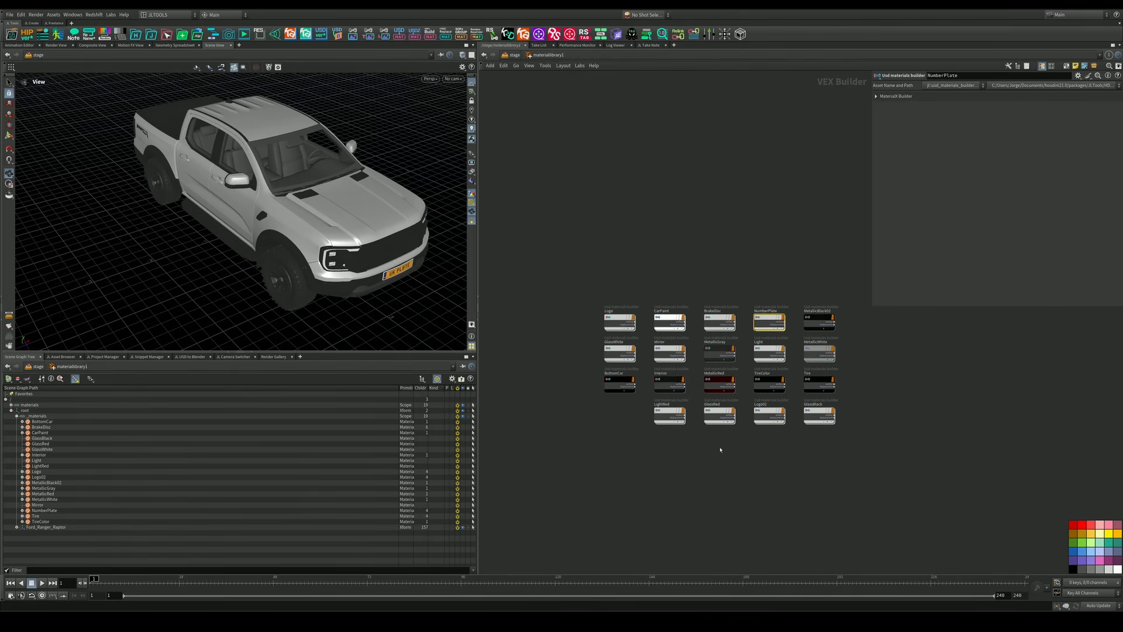
pyautogui.moveTo(720, 449); pyautogui.dragTo(628, 451, button='middle')
pyautogui.moveTo(508, 275); pyautogui.dragTo(859, 459)
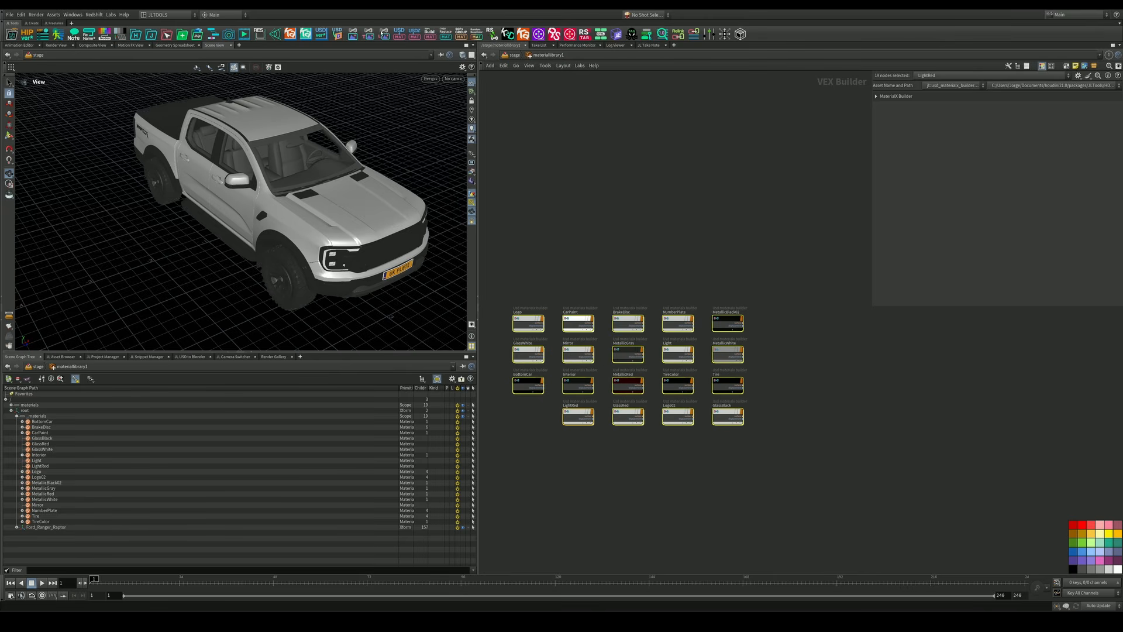
pyautogui.click(354, 34)
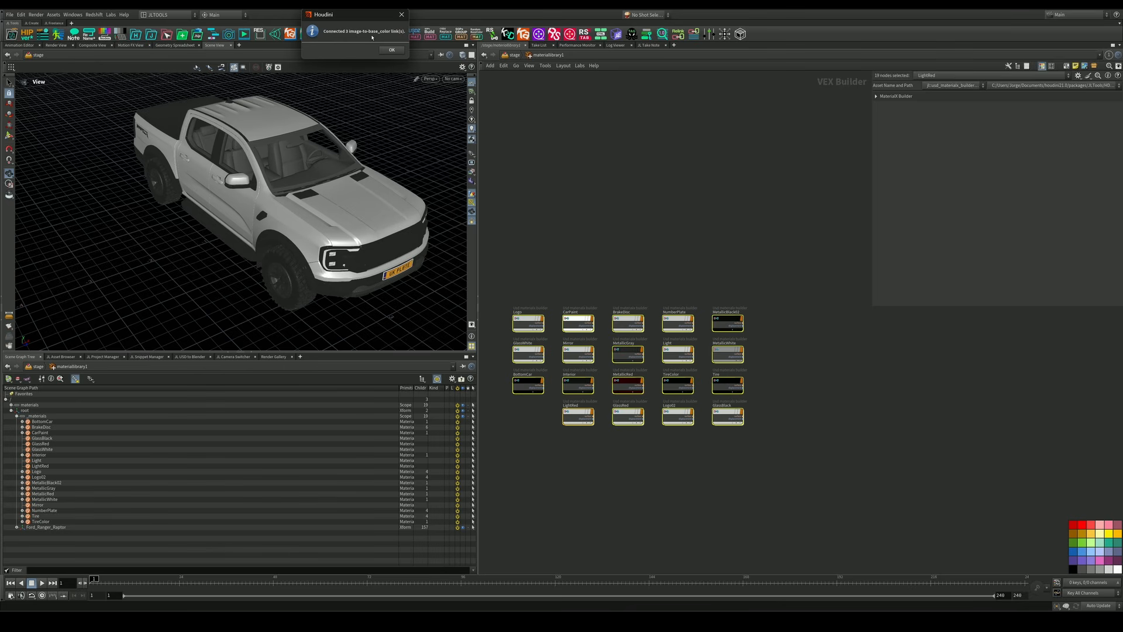
pyautogui.click(398, 54)
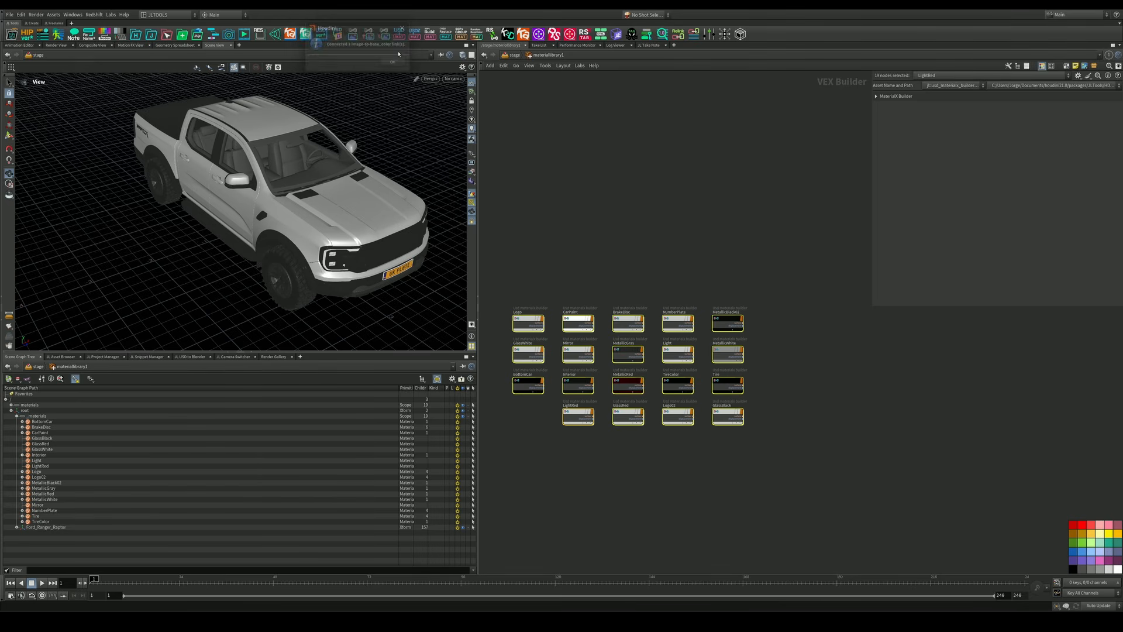
# Examine the truck's side decal and the front tyre's texture up close
pyautogui.moveTo(296, 228); pyautogui.dragTo(334, 200)
pyautogui.moveTo(333, 201); pyautogui.dragTo(363, 167, button='middle')
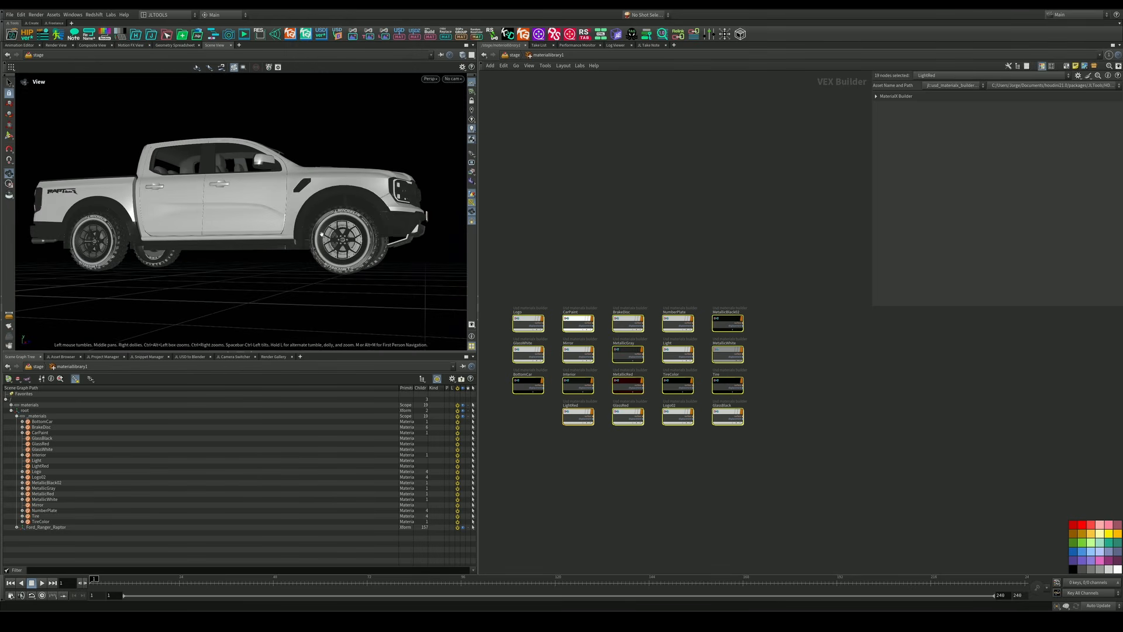
pyautogui.scroll(5, 363, 216)
pyautogui.moveTo(421, 196); pyautogui.dragTo(381, 211)
pyautogui.scroll(4, 381, 211)
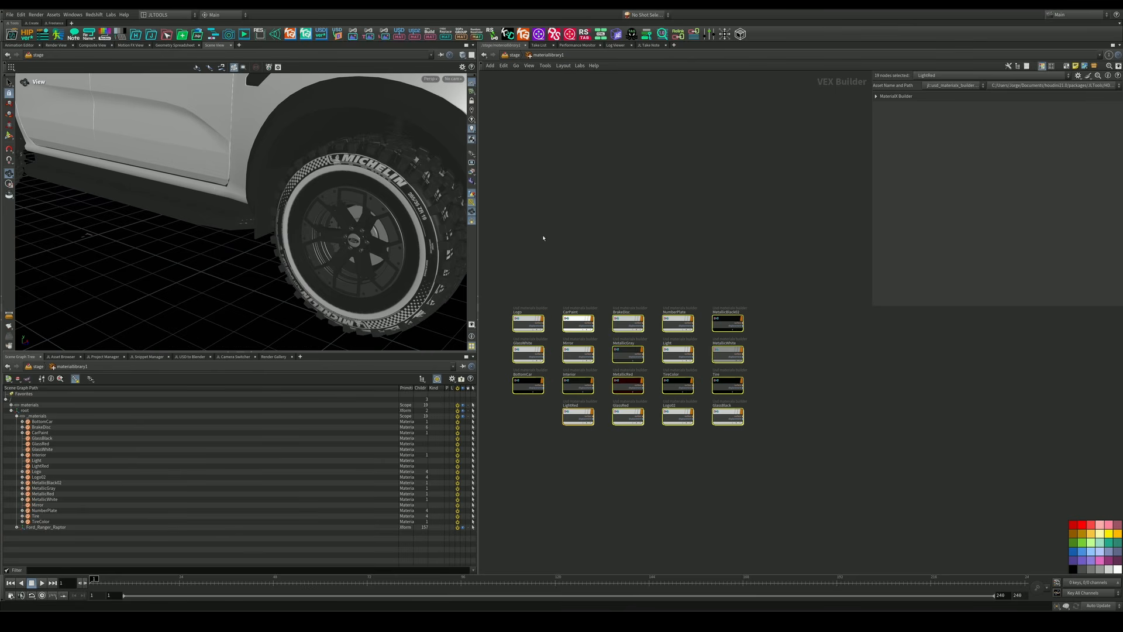
# In the Tire material, move the michelin image aside and connect it to the standard surface's specular input instead of its base input
pyautogui.moveTo(542, 236); pyautogui.dragTo(585, 193, button='middle')
pyautogui.click(644, 433)
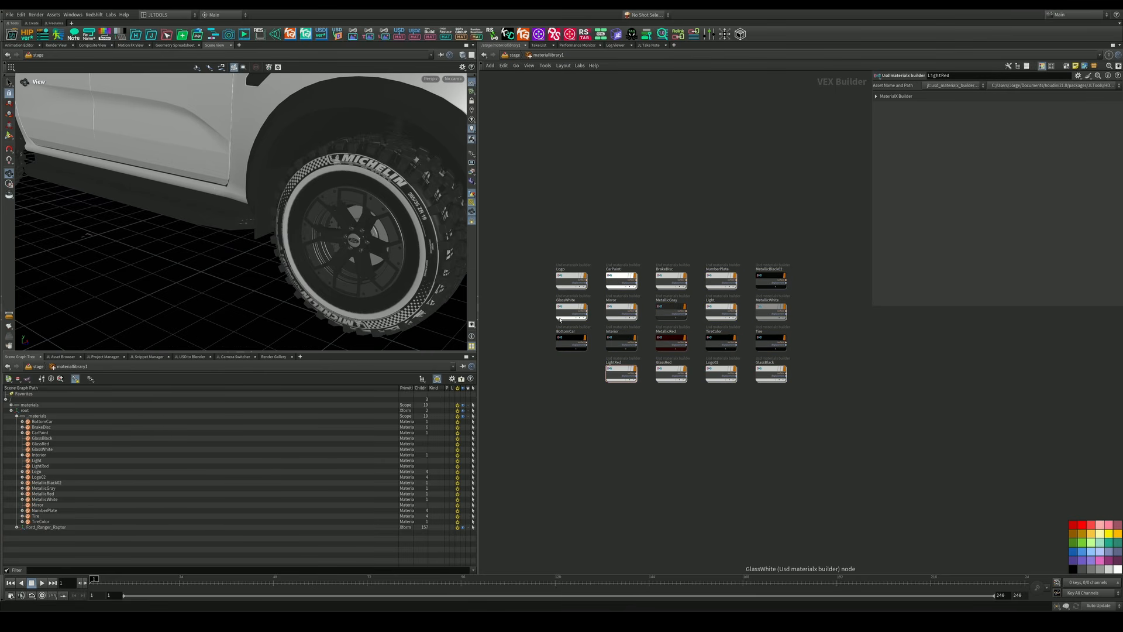
pyautogui.scroll(4, 682, 325)
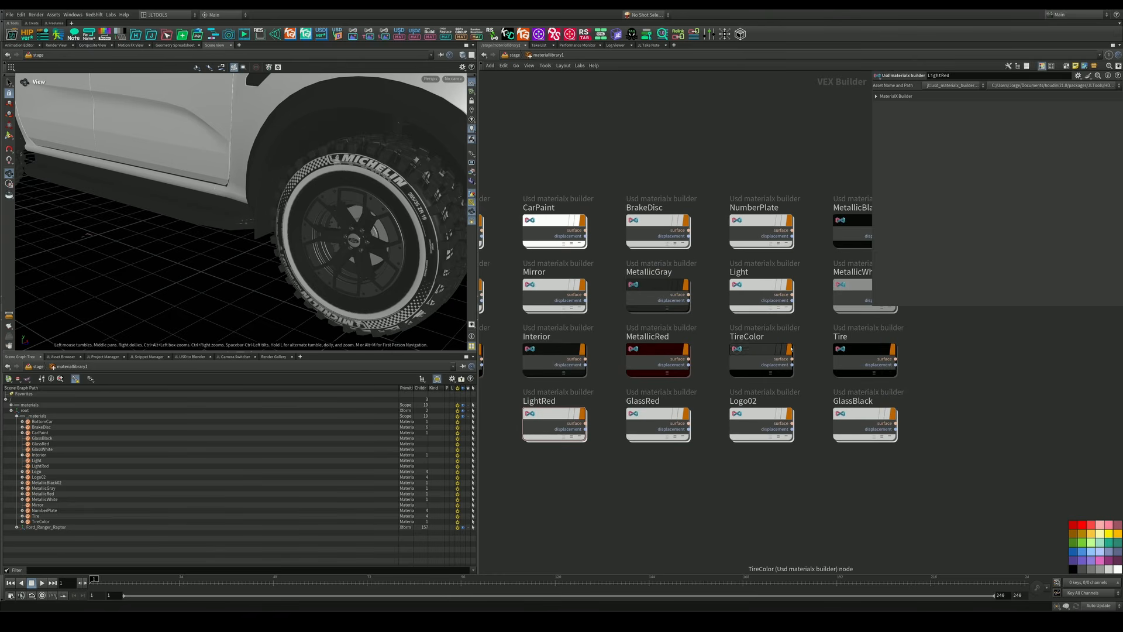
pyautogui.moveTo(851, 347)
pyautogui.moveTo(768, 352)
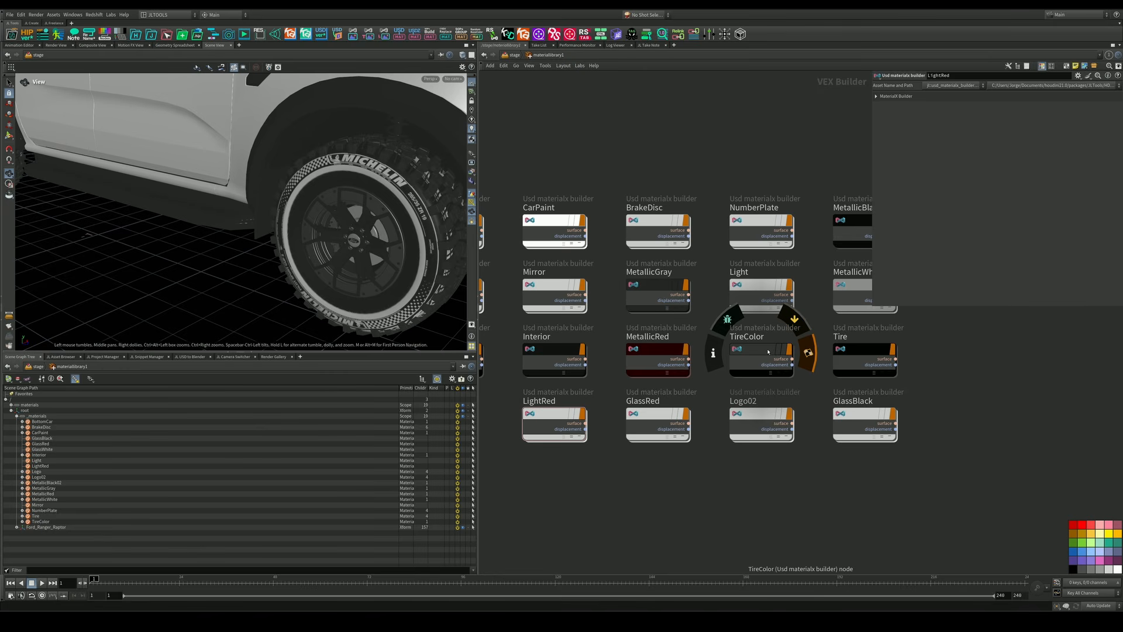
pyautogui.moveTo(945, 369); pyautogui.dragTo(874, 384, button='middle')
pyautogui.doubleClick(783, 365)
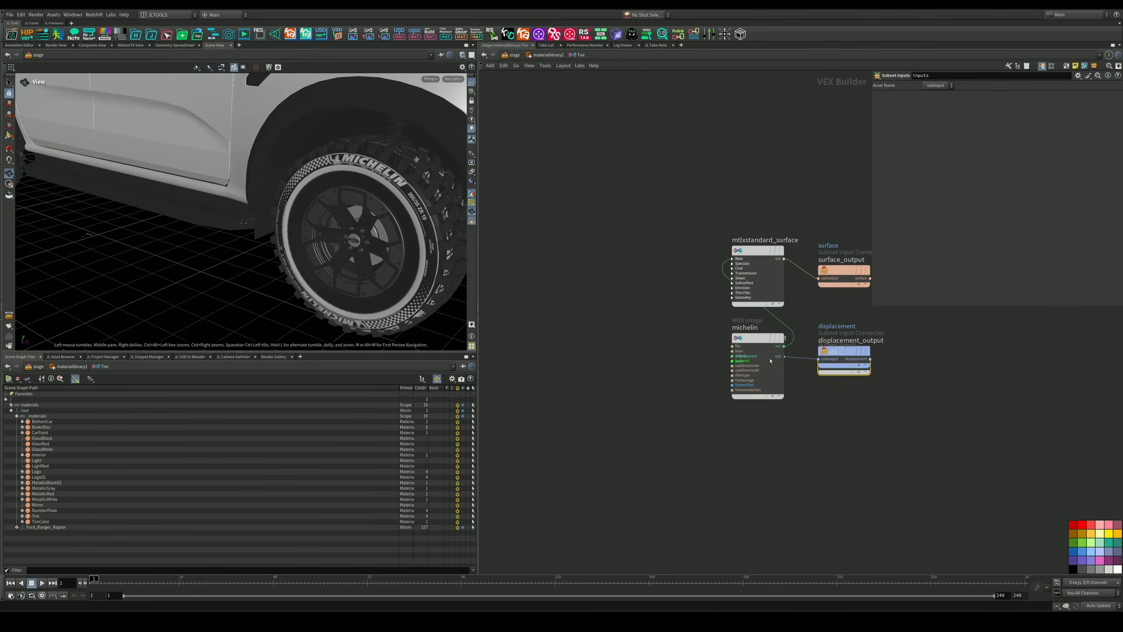
pyautogui.moveTo(603, 248); pyautogui.dragTo(725, 287)
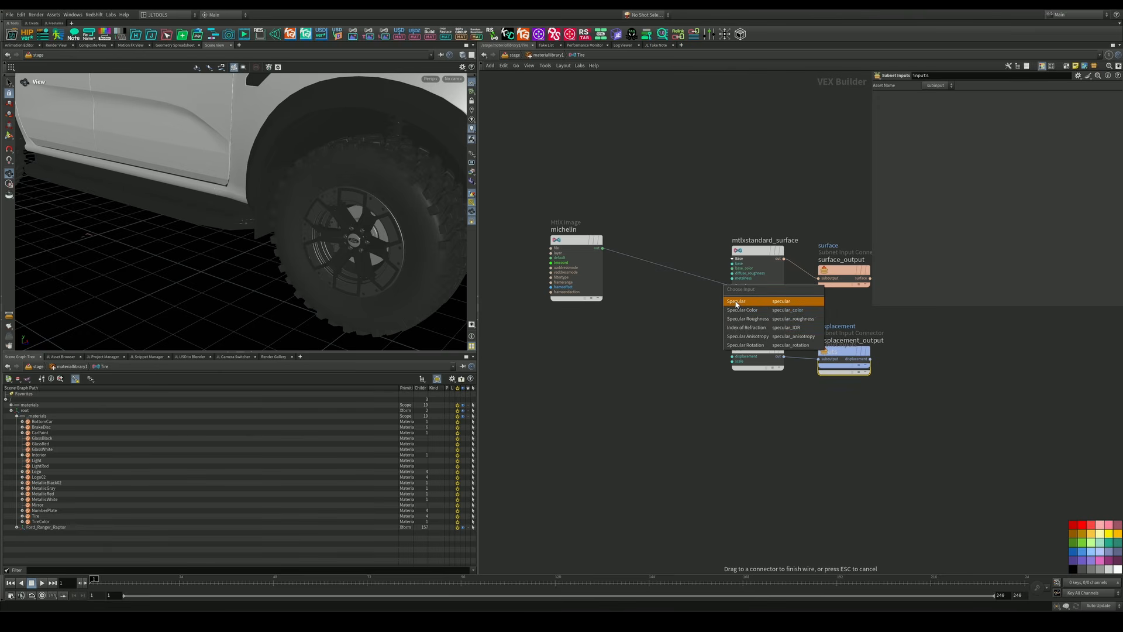
pyautogui.click(736, 302)
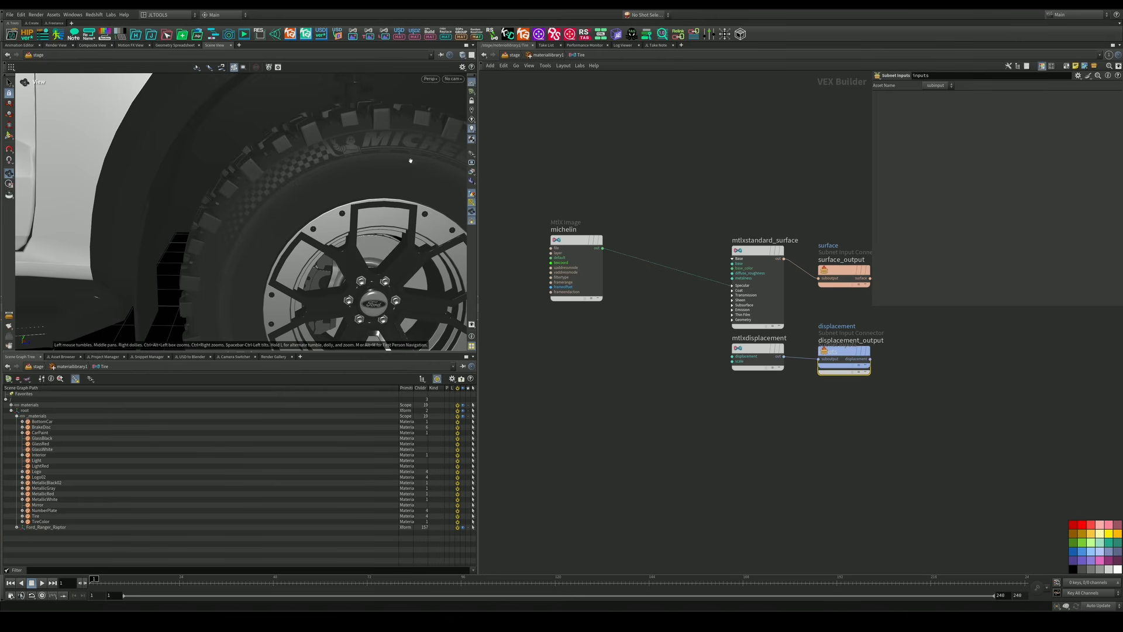
pyautogui.moveTo(410, 161); pyautogui.dragTo(387, 174)
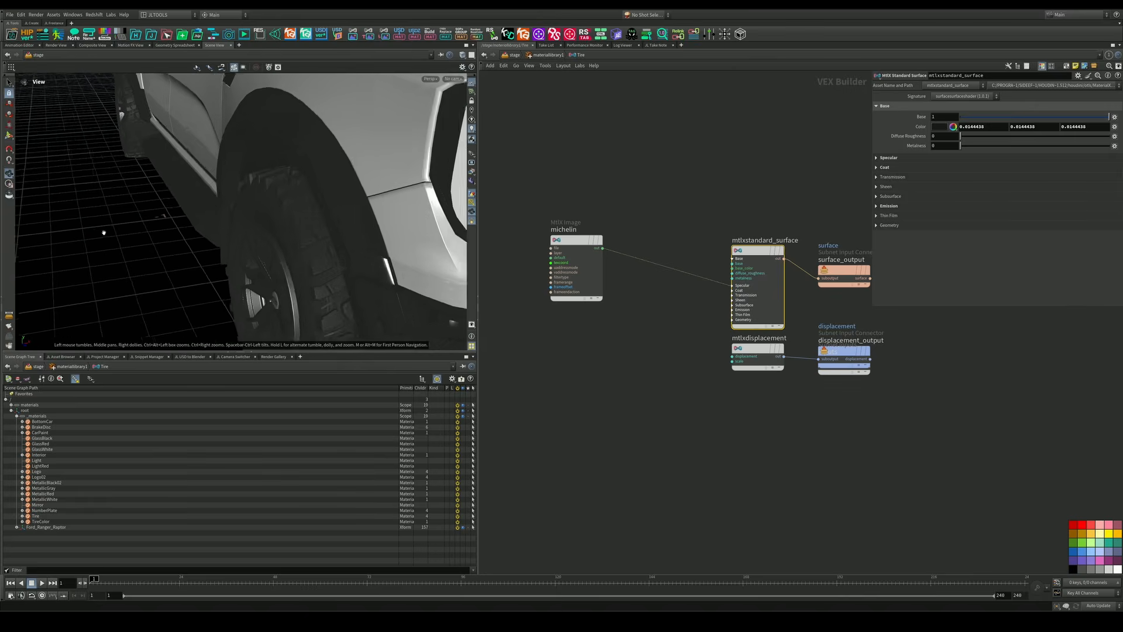
pyautogui.moveTo(105, 230); pyautogui.dragTo(287, 316)
# Return to the stage network and add a Light Array node below assignmaterial1
pyautogui.click(548, 55)
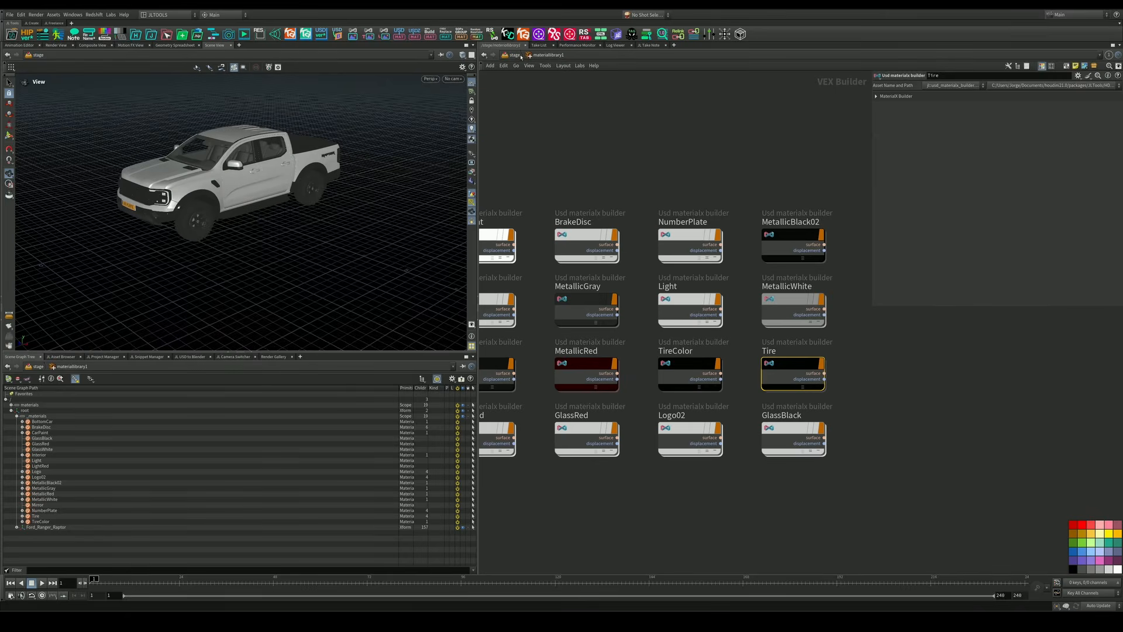
pyautogui.press('u')
pyautogui.press('Tab')
pyautogui.write('light a')
pyautogui.press('Return')
pyautogui.click(659, 379)
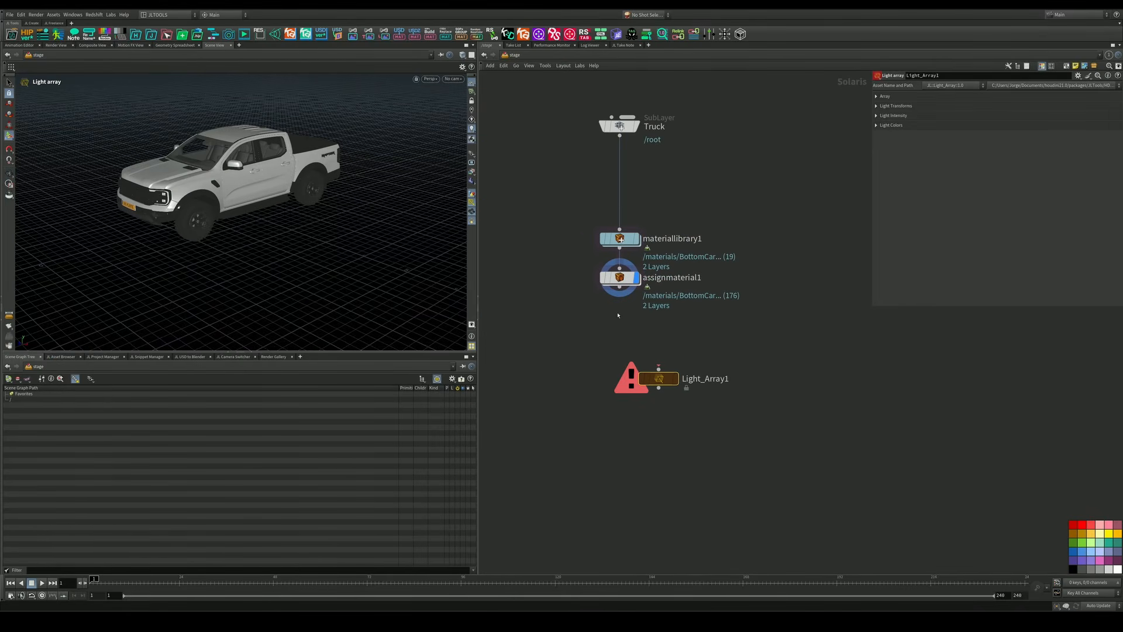
# Feed an area light into the light array and merge the array with the assignmaterial1 output
pyautogui.press('Tab')
pyautogui.write('merge')
pyautogui.press('Return')
pyautogui.click(625, 440)
pyautogui.moveTo(655, 379); pyautogui.dragTo(697, 368)
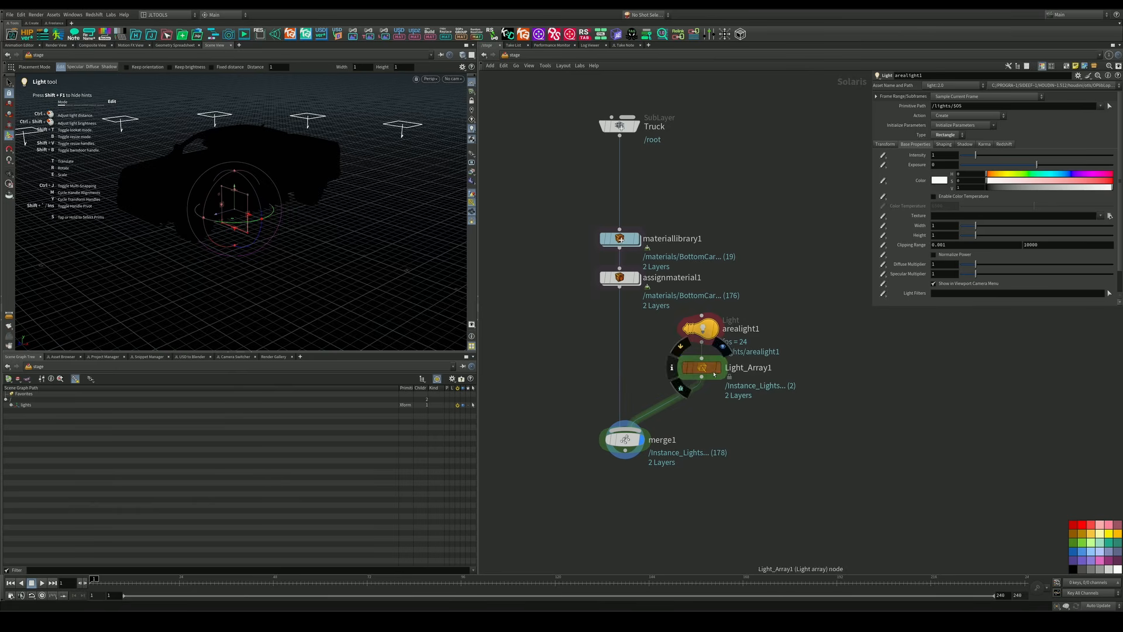
pyautogui.moveTo(701, 368); pyautogui.dragTo(700, 382)
pyautogui.click(696, 383)
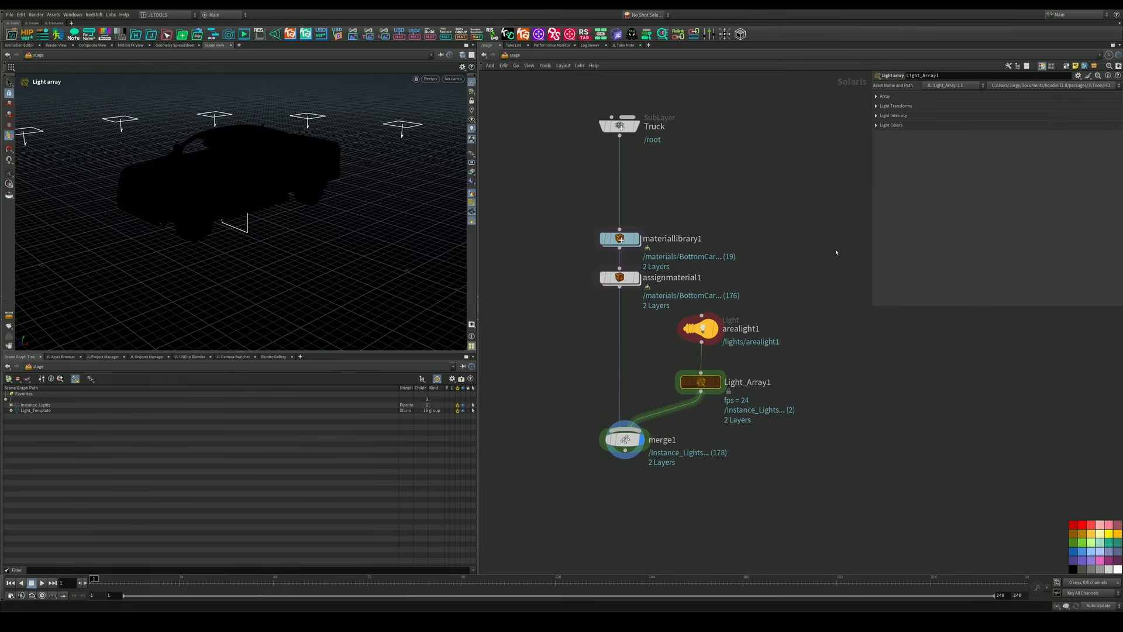
# Set the light array's uniform scale to 2.55 and raise its Y position so the lights sit above the truck
pyautogui.click(888, 98)
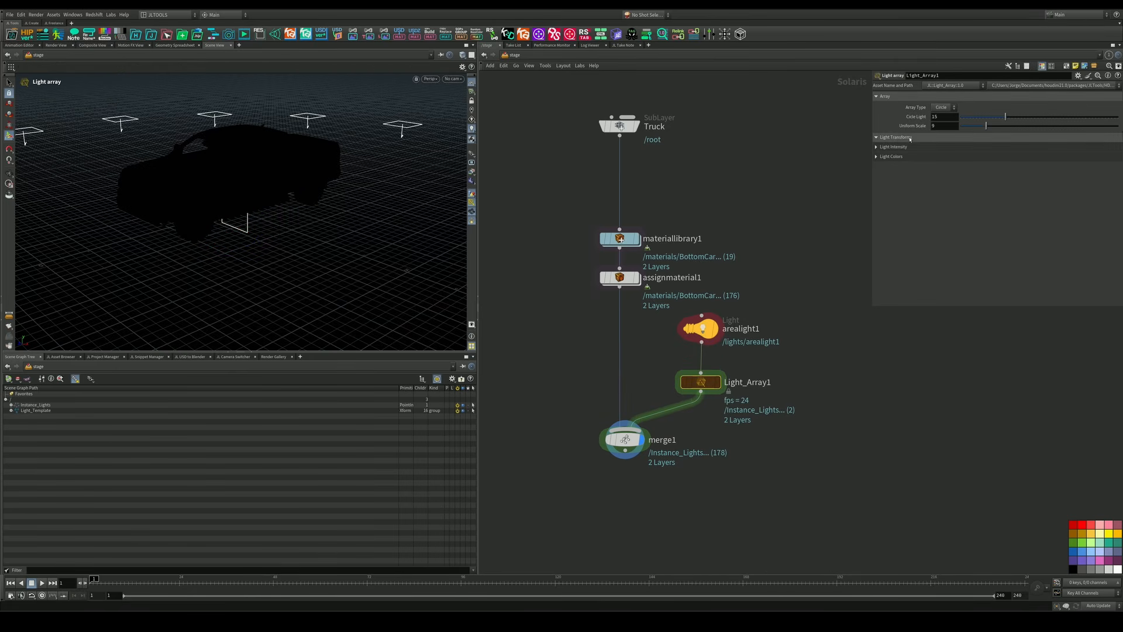
pyautogui.click(910, 137)
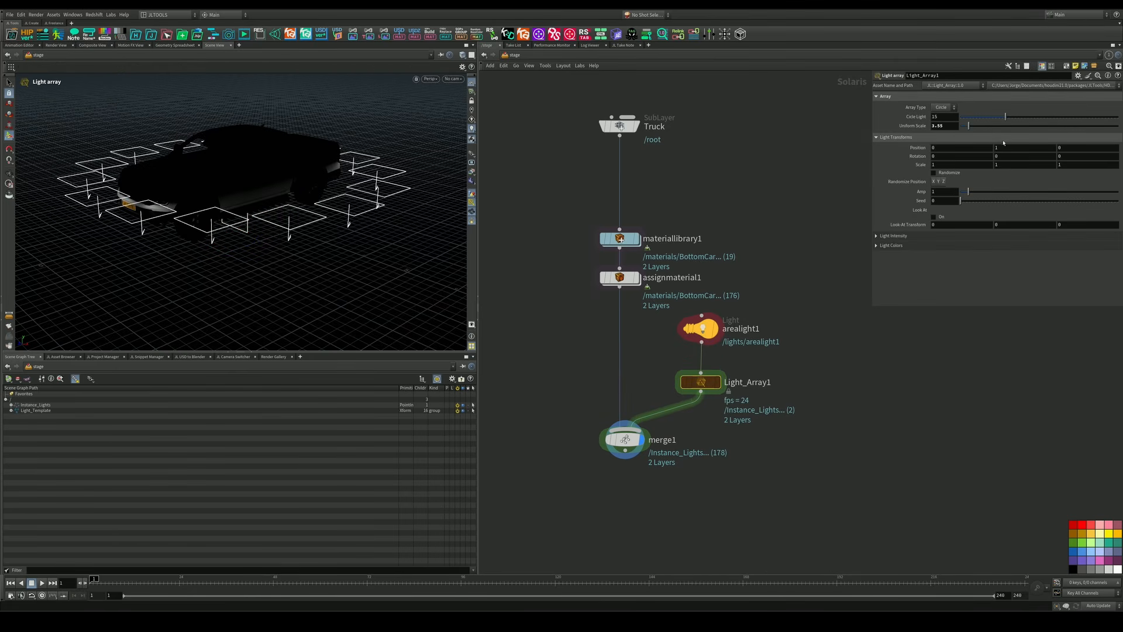
pyautogui.moveTo(1002, 147); pyautogui.dragTo(1076, 147, button='middle')
# Add a grid after merge1 as the floor with a uniform scale of 10
pyautogui.press('Tab')
pyautogui.write('cam')
pyautogui.press('Return')
pyautogui.click(624, 479)
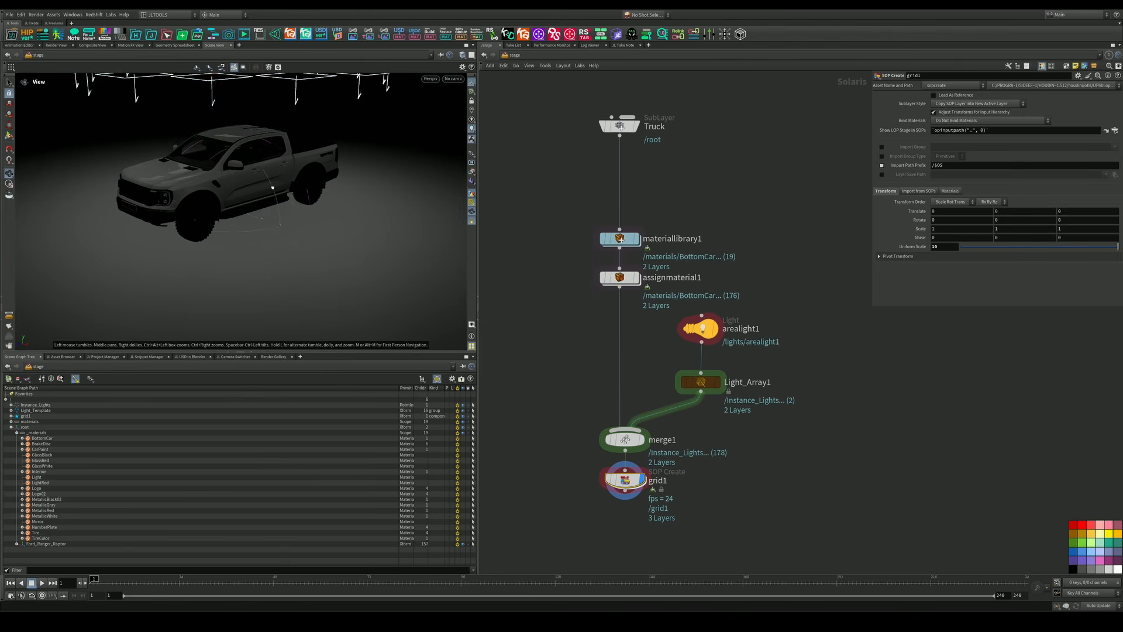
# Switch the viewport to the Karma CPU renderer and frame the front tyre's lettering
pyautogui.keyDown('alt'); pyautogui.moveTo(271, 186); pyautogui.dragTo(290, 212); pyautogui.keyUp('alt')
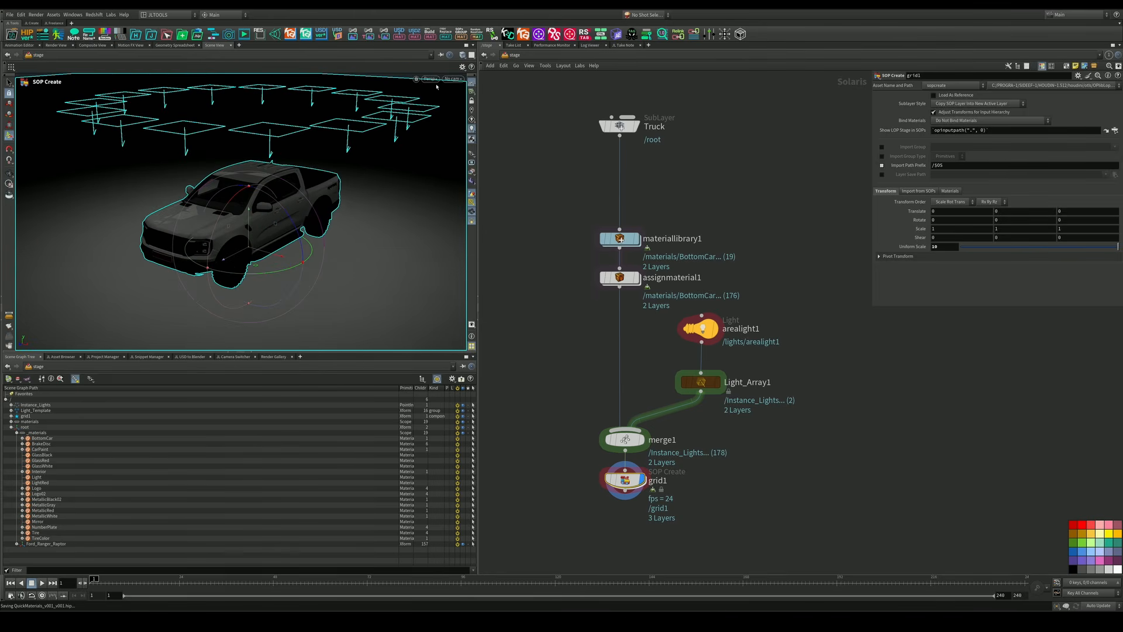
pyautogui.click(435, 84)
pyautogui.click(437, 140)
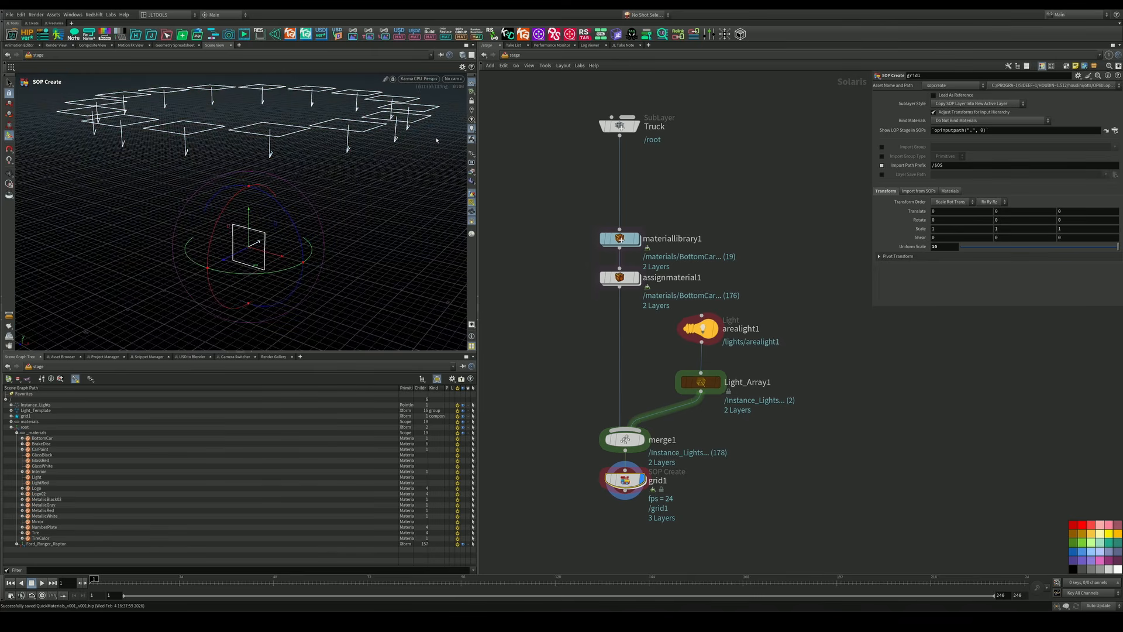
pyautogui.moveTo(328, 202)
pyautogui.keyDown('alt'); pyautogui.mouseDown()
pyautogui.moveTo(301, 211)
pyautogui.moveTo(328, 205)
pyautogui.mouseUp(); pyautogui.keyUp('alt')
pyautogui.keyDown('alt'); pyautogui.moveTo(328, 205); pyautogui.dragTo(416, 176, button='right'); pyautogui.keyUp('alt')
pyautogui.keyDown('alt'); pyautogui.moveTo(318, 225); pyautogui.dragTo(379, 220); pyautogui.keyUp('alt')
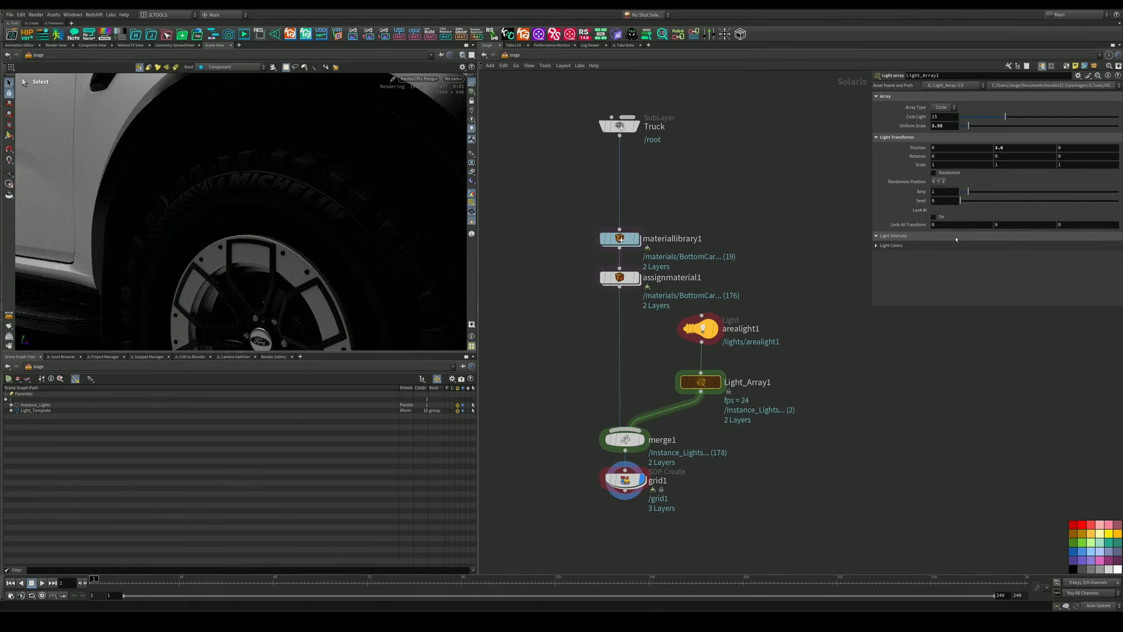
# Set the light array's constant intensity to 10 and its circle light count to 7
pyautogui.click(955, 237)
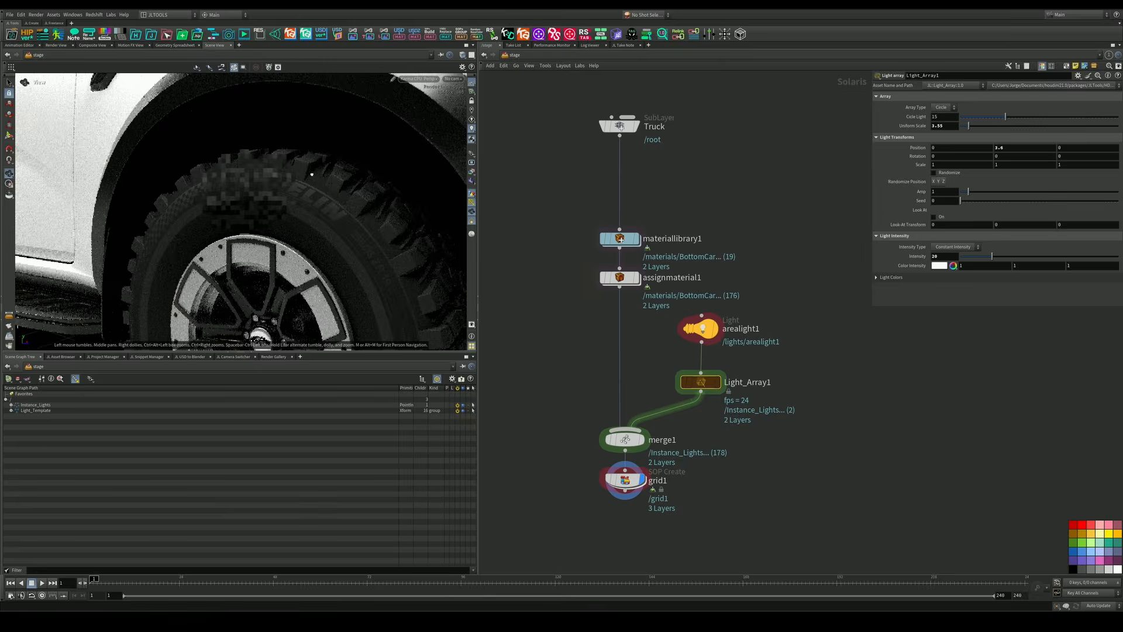
pyautogui.keyDown('alt'); pyautogui.moveTo(311, 173); pyautogui.dragTo(275, 183); pyautogui.keyUp('alt')
pyautogui.keyDown('alt'); pyautogui.moveTo(430, 178); pyautogui.dragTo(363, 194, button='right'); pyautogui.keyUp('alt')
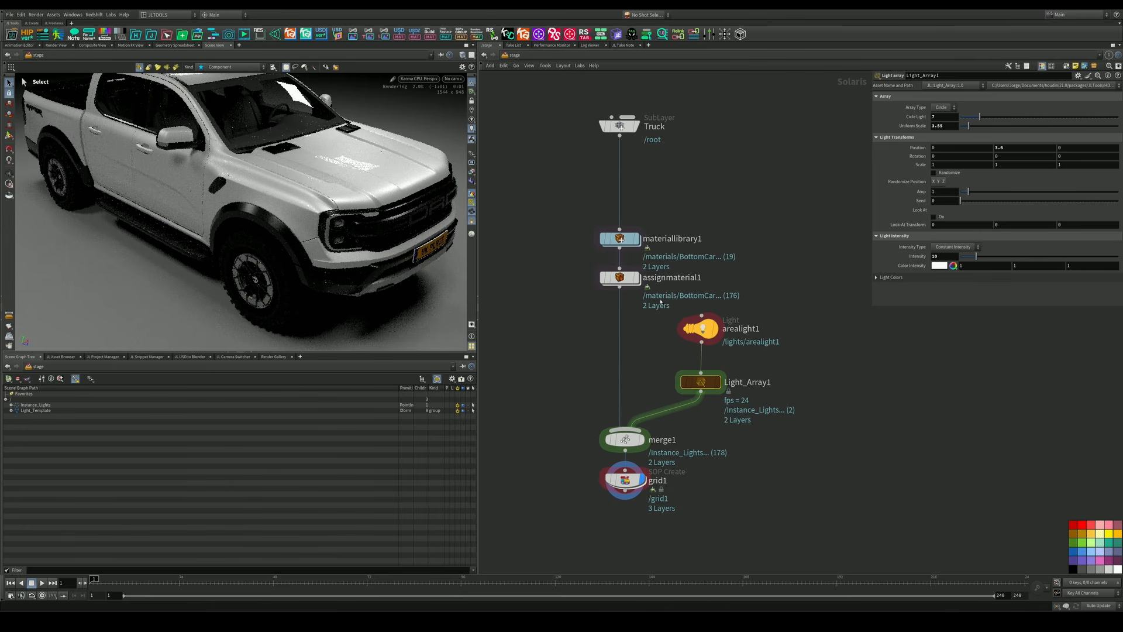
# Inside materiallibrary1, move the CarPaint material builder out of the material grid to an empty spot below LightRed
pyautogui.doubleClick(623, 242)
pyautogui.moveTo(569, 181); pyautogui.dragTo(729, 111, button='middle')
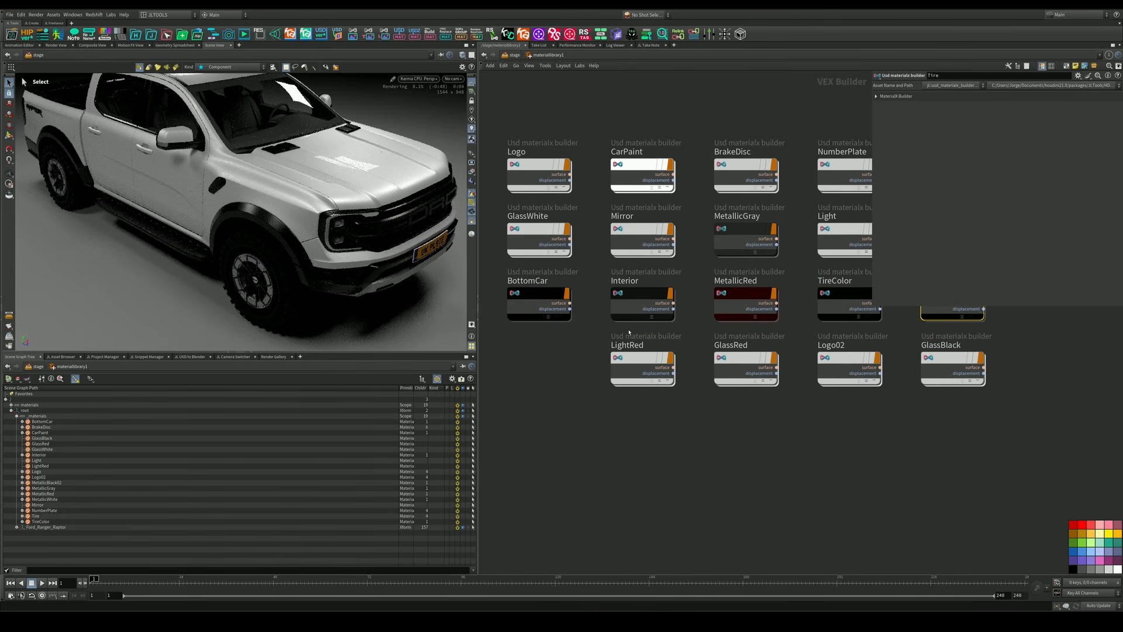
pyautogui.moveTo(706, 406); pyautogui.dragTo(699, 468, button='middle')
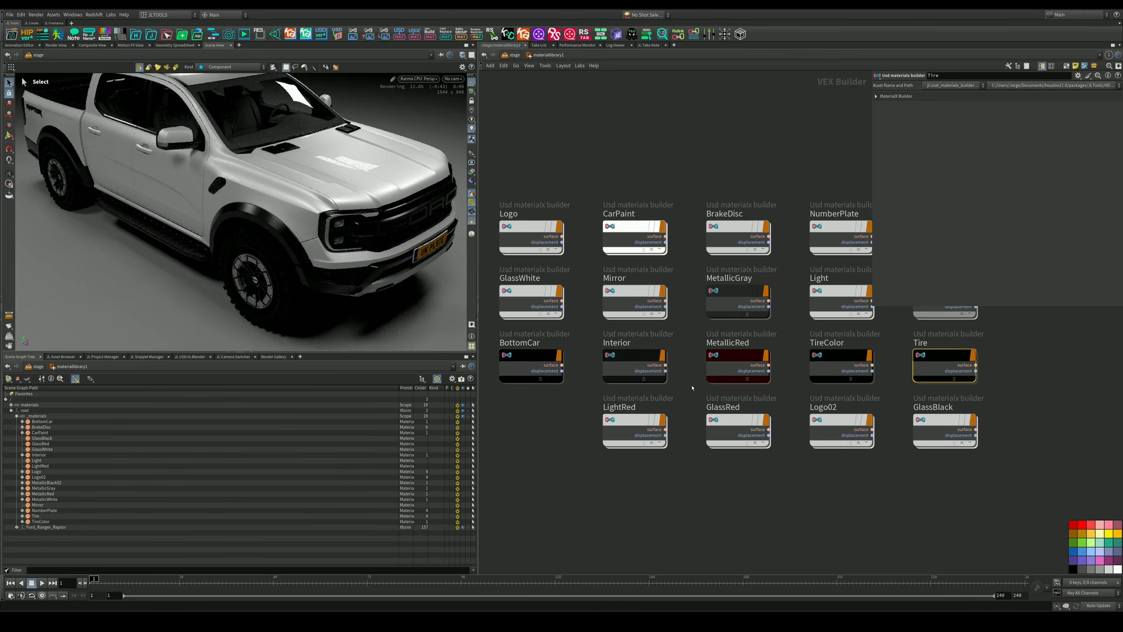
pyautogui.moveTo(635, 231); pyautogui.dragTo(664, 532)
pyautogui.moveTo(754, 476); pyautogui.dragTo(748, 353, button='middle')
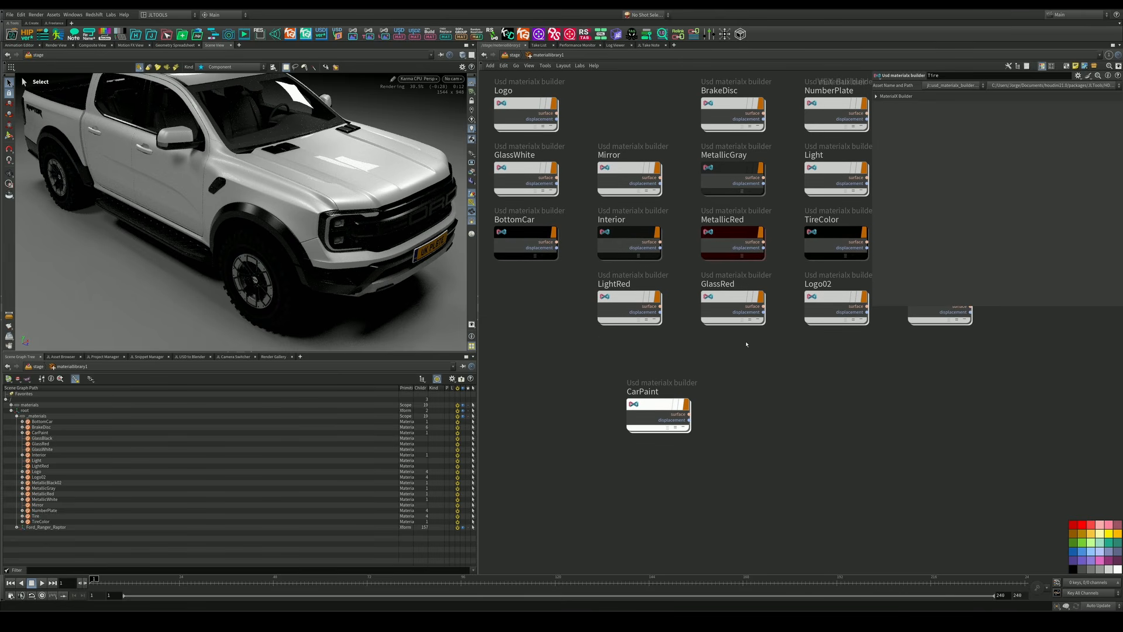
pyautogui.moveTo(889, 400); pyautogui.dragTo(886, 366, button='middle')
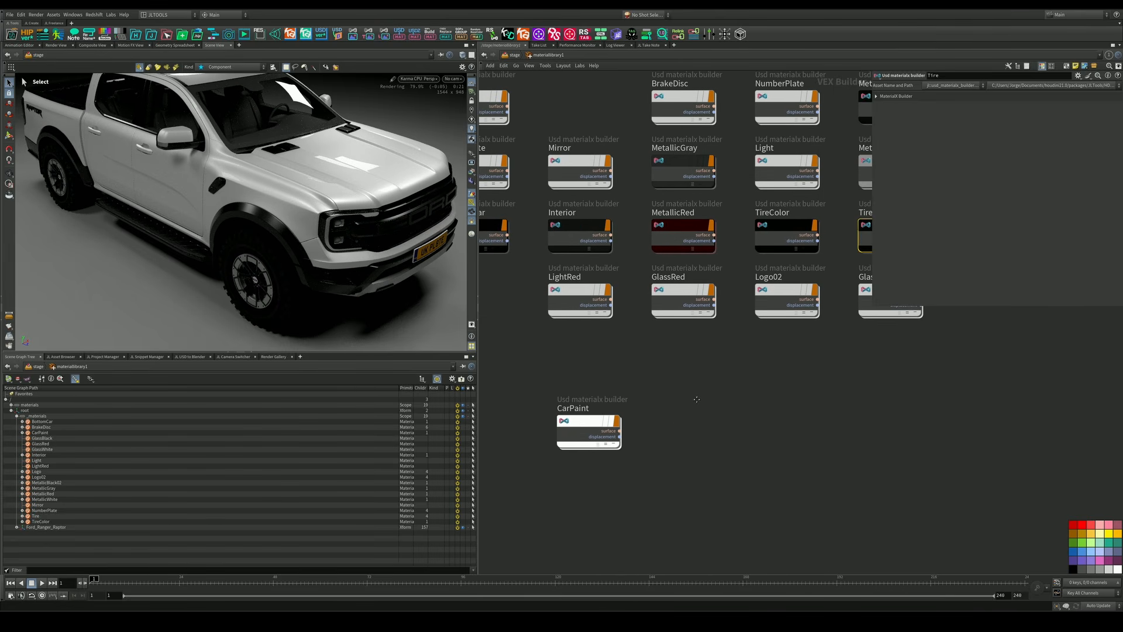
pyautogui.moveTo(697, 399); pyautogui.dragTo(738, 353, button='middle')
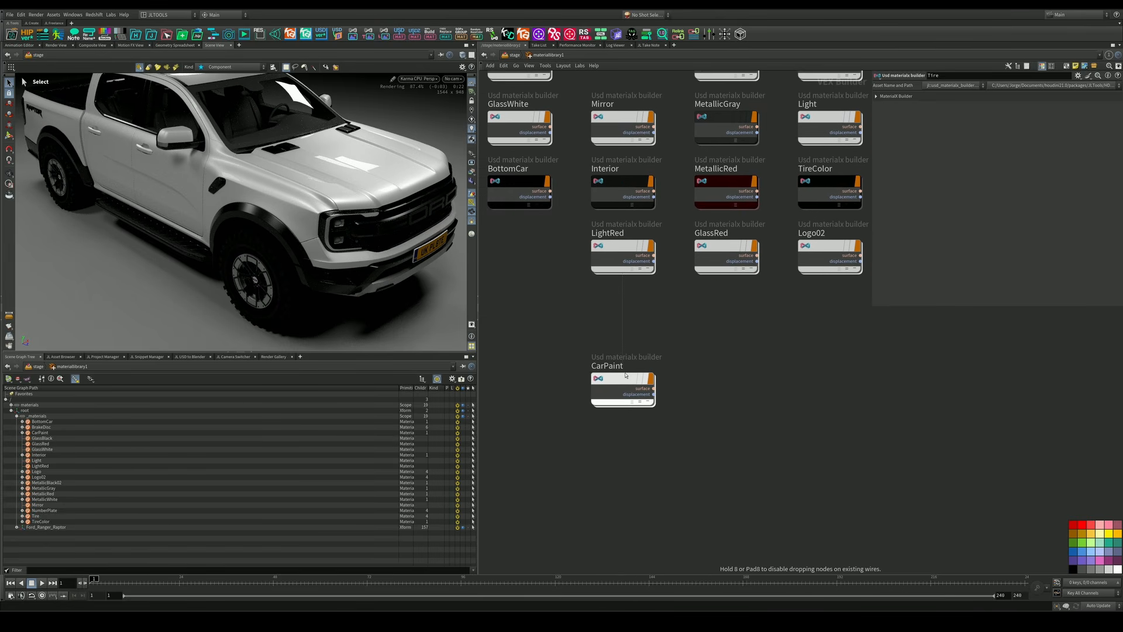
# Set the base color of CarPaint's mtlxstandard_surface to dark red (0.5, 0, 0)
pyautogui.doubleClick(609, 368)
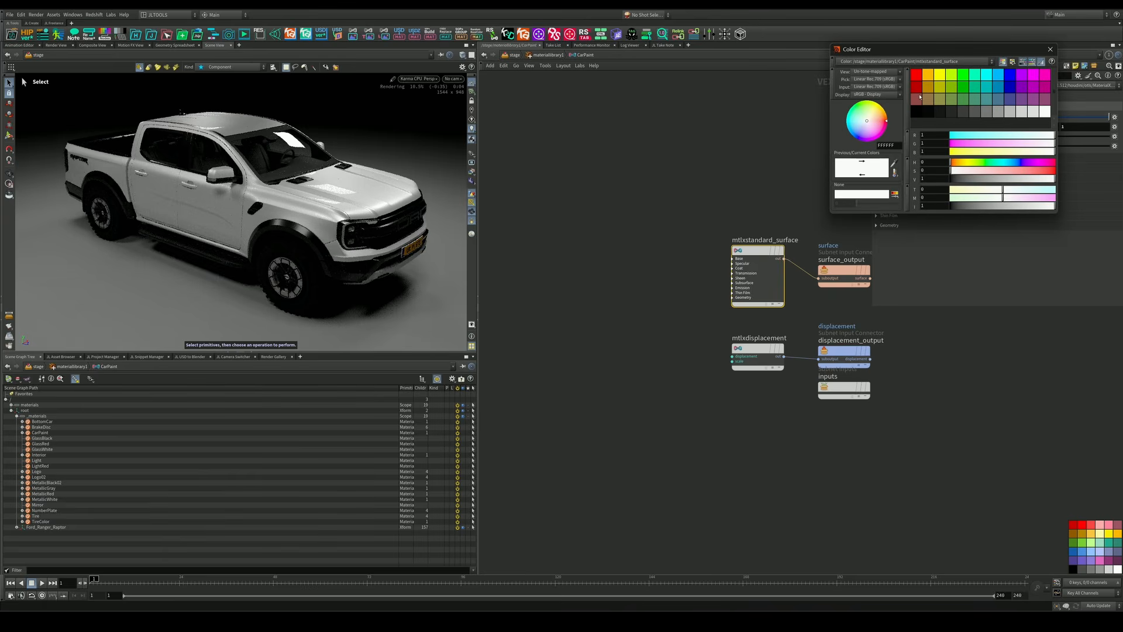
pyautogui.click(916, 87)
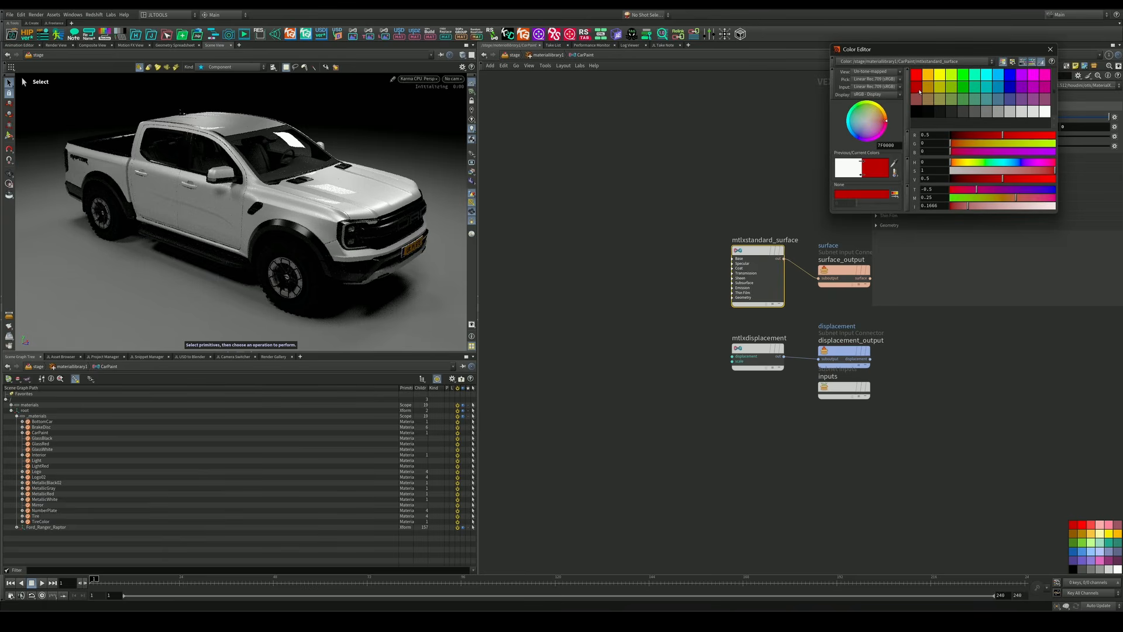
pyautogui.click(1050, 48)
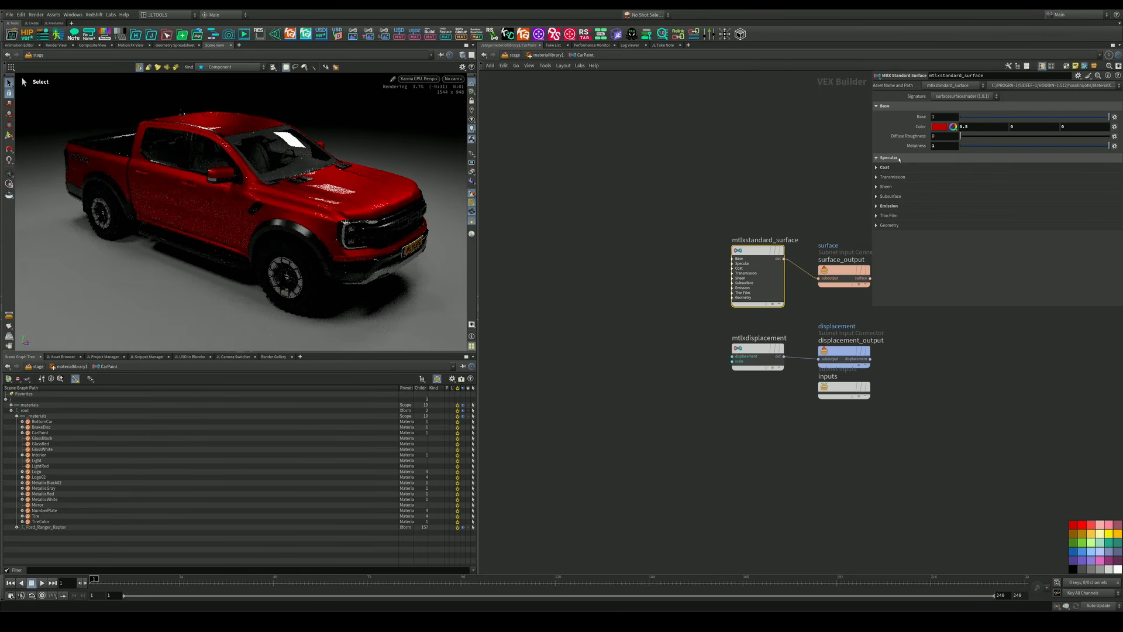
# Shift the CarPaint base color to a crimson with hue 355 and about 0.489, 0.049, 0.084 RGB, then return to the stage network
pyautogui.click(899, 158)
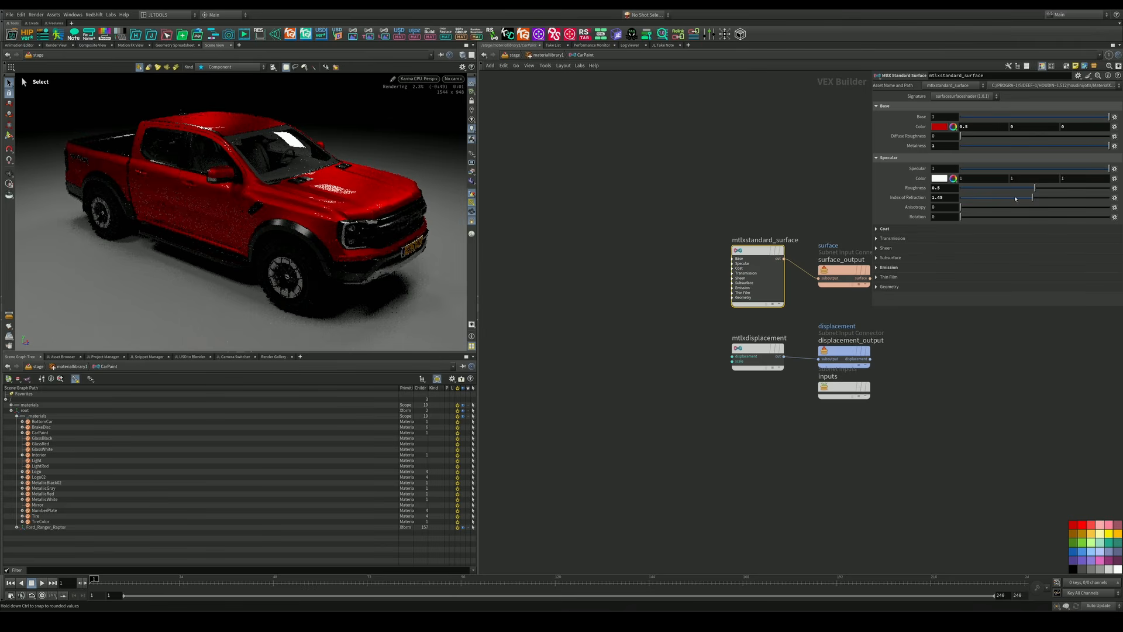
pyautogui.click(939, 126)
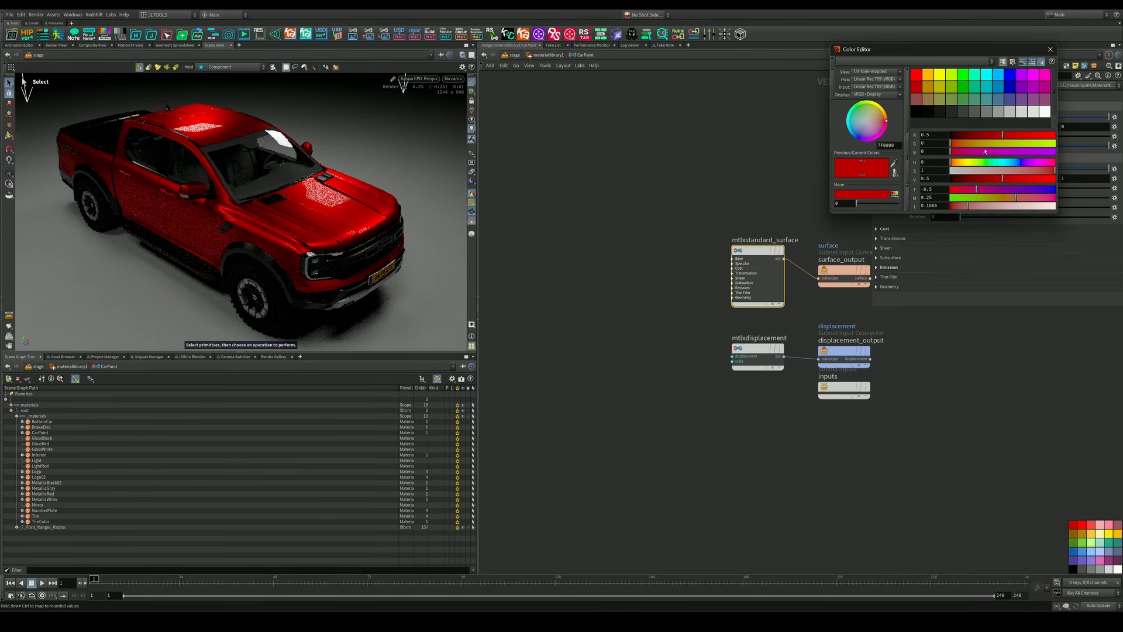
pyautogui.moveTo(995, 180); pyautogui.dragTo(1040, 158)
pyautogui.moveTo(968, 164); pyautogui.dragTo(1001, 166)
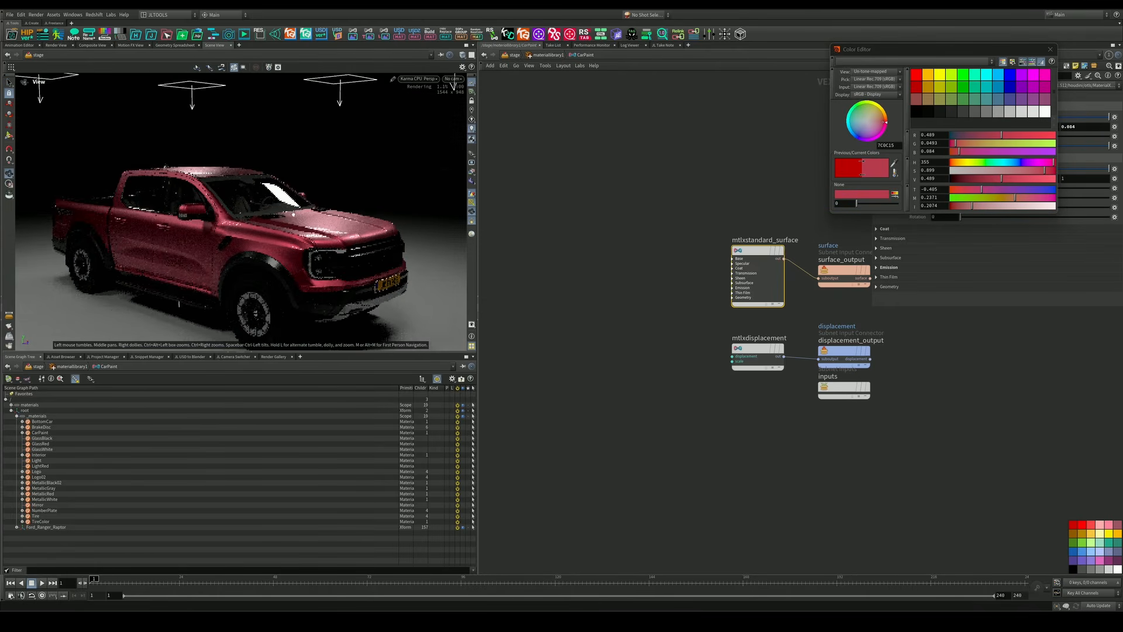
pyautogui.scroll(-2, 222, 229)
pyautogui.keyDown('alt'); pyautogui.moveTo(222, 229); pyautogui.dragTo(212, 274); pyautogui.keyUp('alt')
pyautogui.scroll(2, 211, 275)
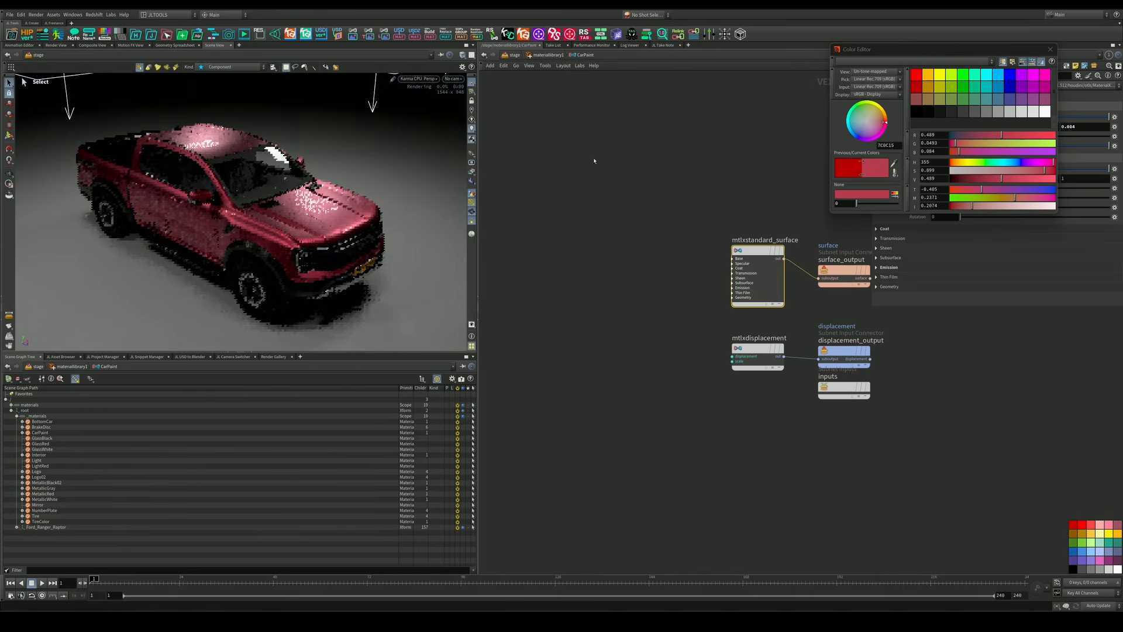
pyautogui.press('u')
pyautogui.press('u')
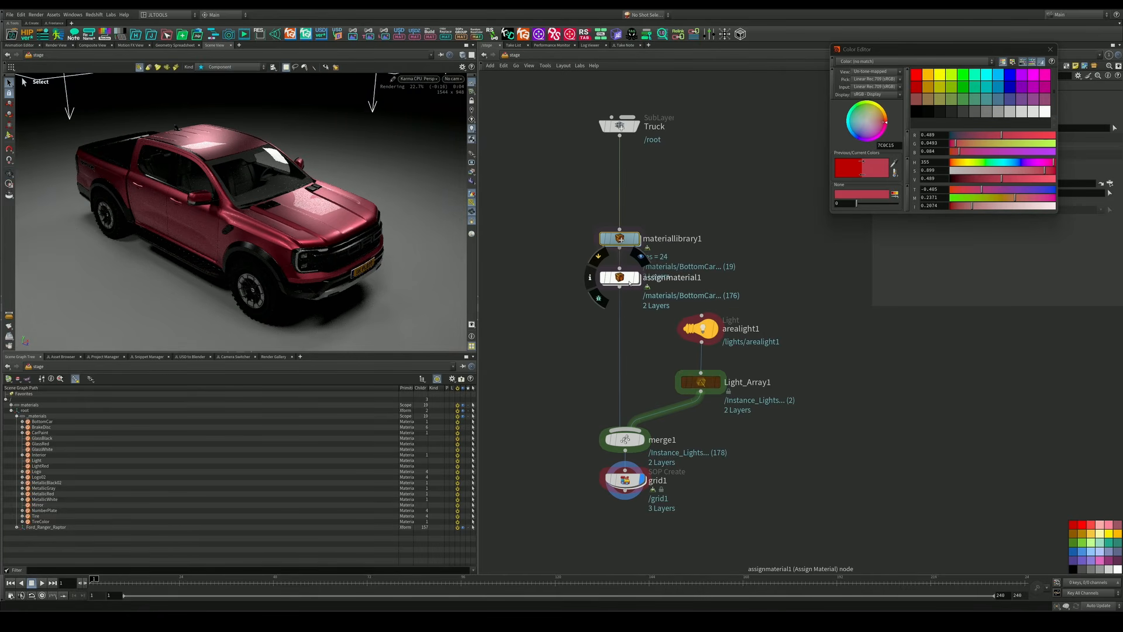
pyautogui.click(1051, 49)
# Set the CarPaint surface's specular roughness to 0.417 and its coat weight to 1
pyautogui.doubleClick(619, 378)
pyautogui.moveTo(244, 199)
pyautogui.keyDown('alt'); pyautogui.mouseDown()
pyautogui.moveTo(237, 257)
pyautogui.moveTo(262, 213)
pyautogui.moveTo(292, 196)
pyautogui.moveTo(261, 198)
pyautogui.mouseUp(); pyautogui.keyUp('alt')
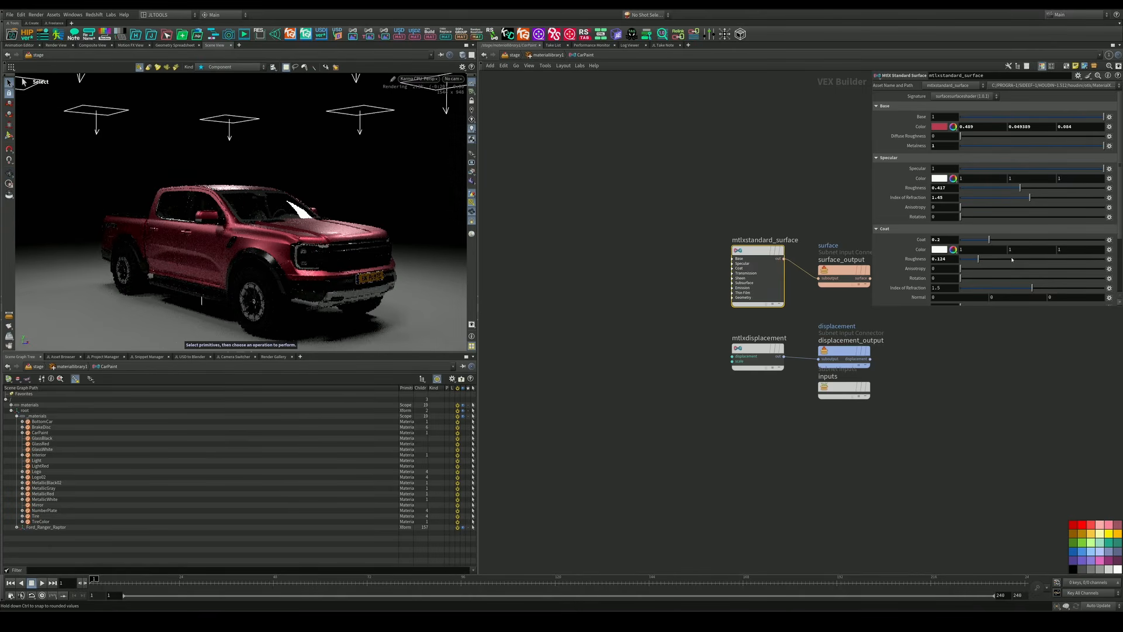
pyautogui.moveTo(979, 242); pyautogui.dragTo(1105, 241)
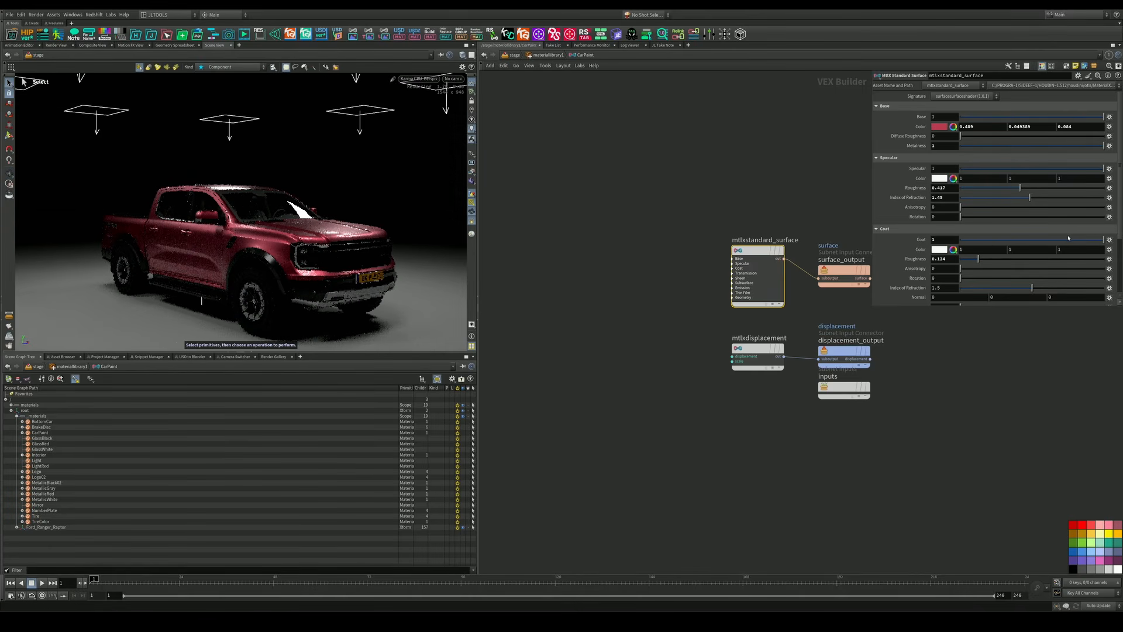
pyautogui.moveTo(304, 248)
pyautogui.keyDown('alt'); pyautogui.mouseDown()
pyautogui.moveTo(281, 288)
pyautogui.moveTo(291, 241)
pyautogui.mouseUp(); pyautogui.keyUp('alt')
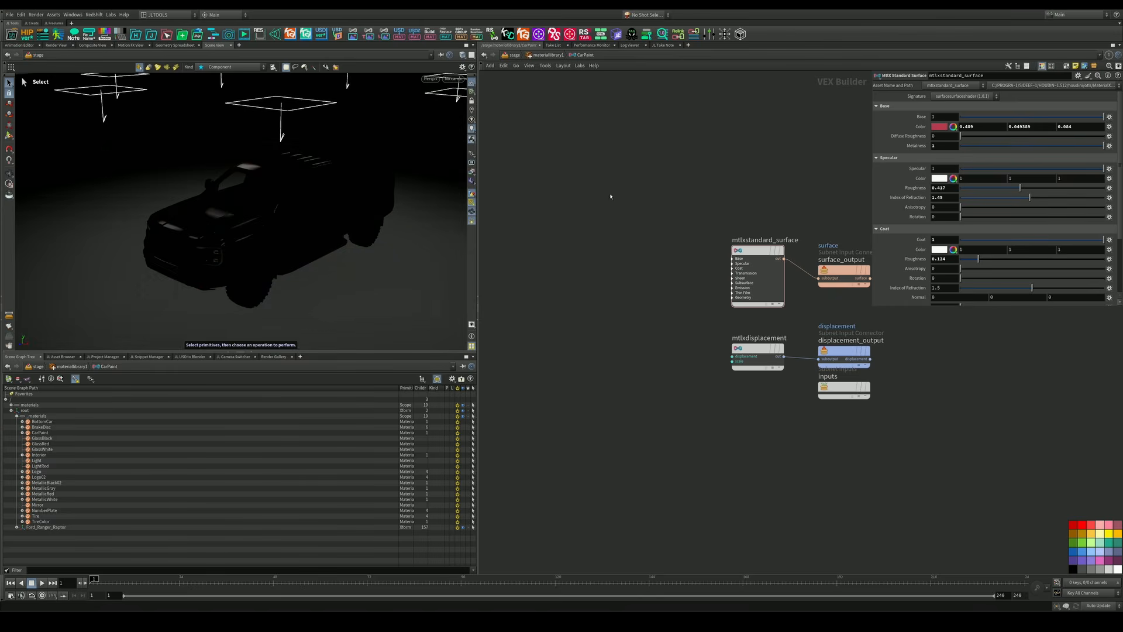
# Add a USD ROP node after grid1 in the stage network and bring up the USD to Blender tool
pyautogui.click(515, 55)
pyautogui.moveTo(763, 446); pyautogui.dragTo(765, 357, button='middle')
pyautogui.click(62, 356)
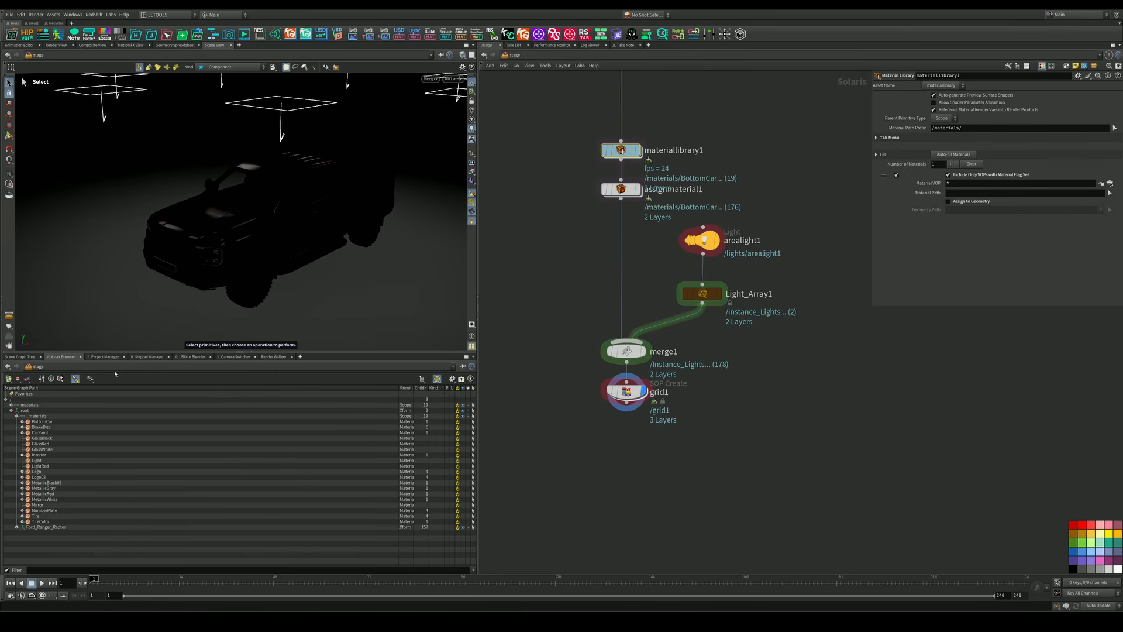
pyautogui.click(177, 357)
pyautogui.press('Tab')
pyautogui.write('cam')
pyautogui.press('Return')
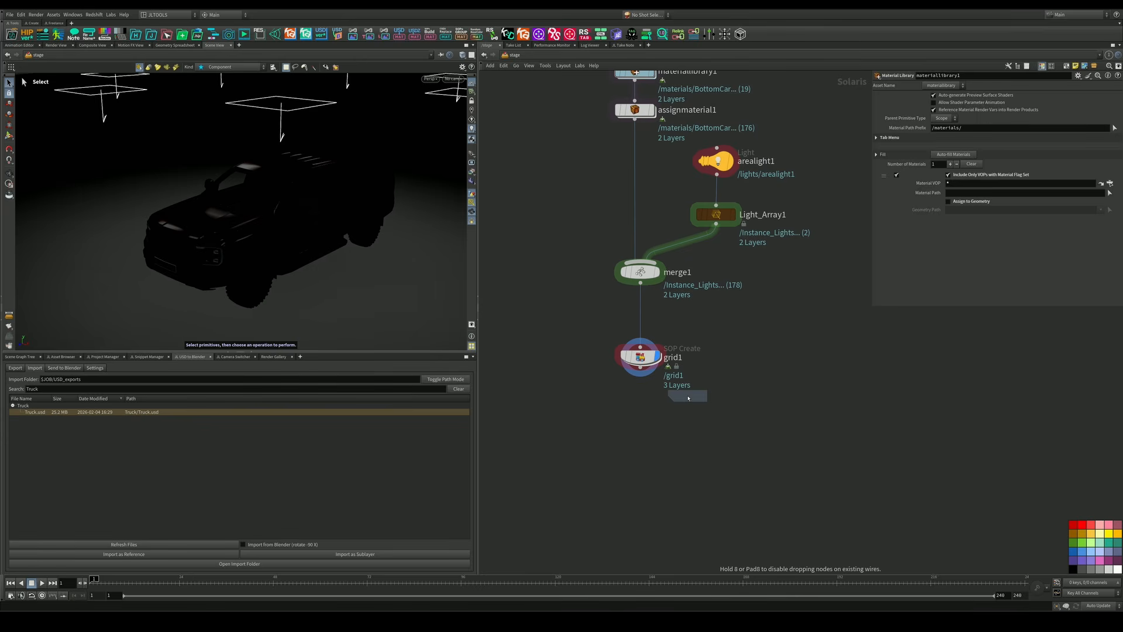
pyautogui.click(641, 460)
# Set the USD ROP's output file to $JOB/USD_exports/TruckRaptor.usd and save the scene to disk
pyautogui.click(1110, 153)
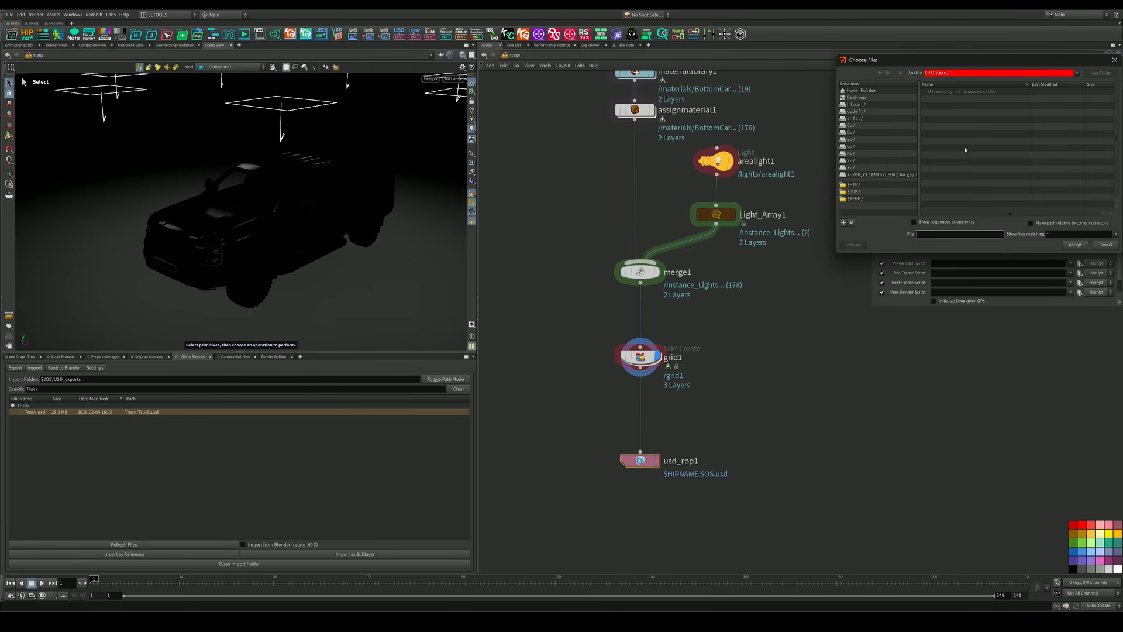
pyautogui.moveTo(907, 67); pyautogui.dragTo(428, 159)
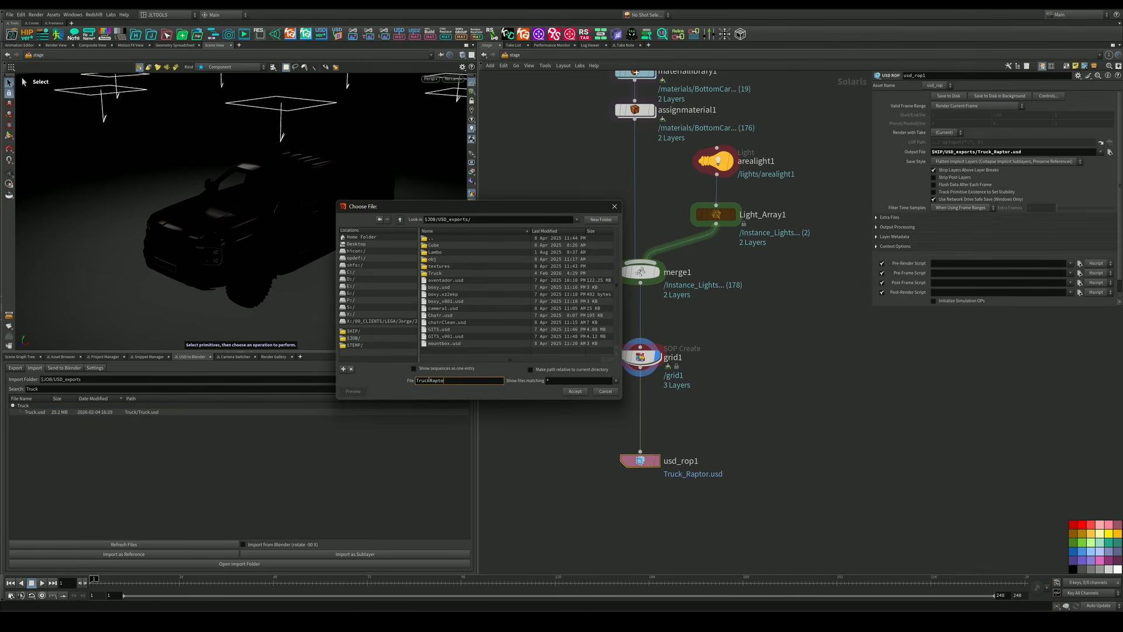
pyautogui.press('Return')
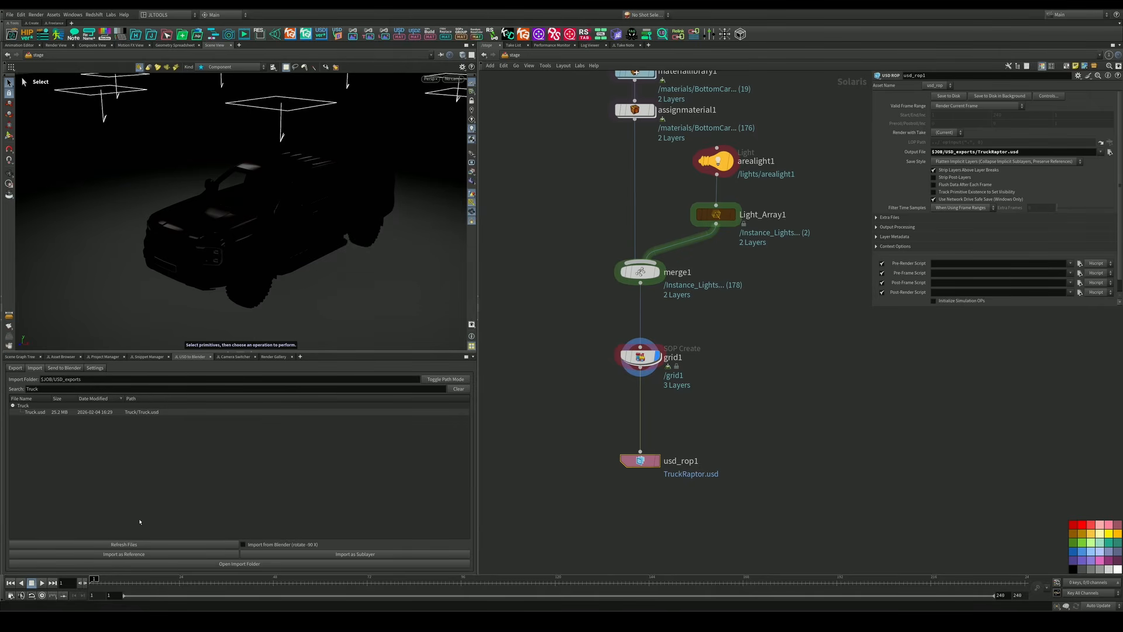
# Refresh the import file list, filter it for "Truck" and select TruckRaptor.usd
pyautogui.click(126, 544)
pyautogui.click(78, 388)
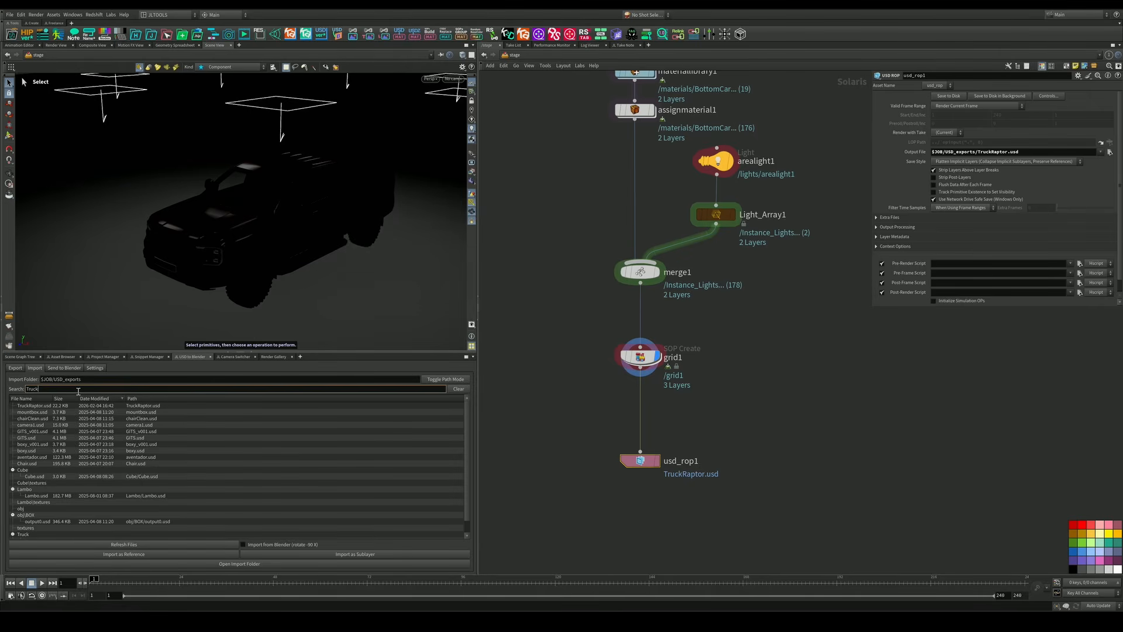
pyautogui.press('BackSpace')
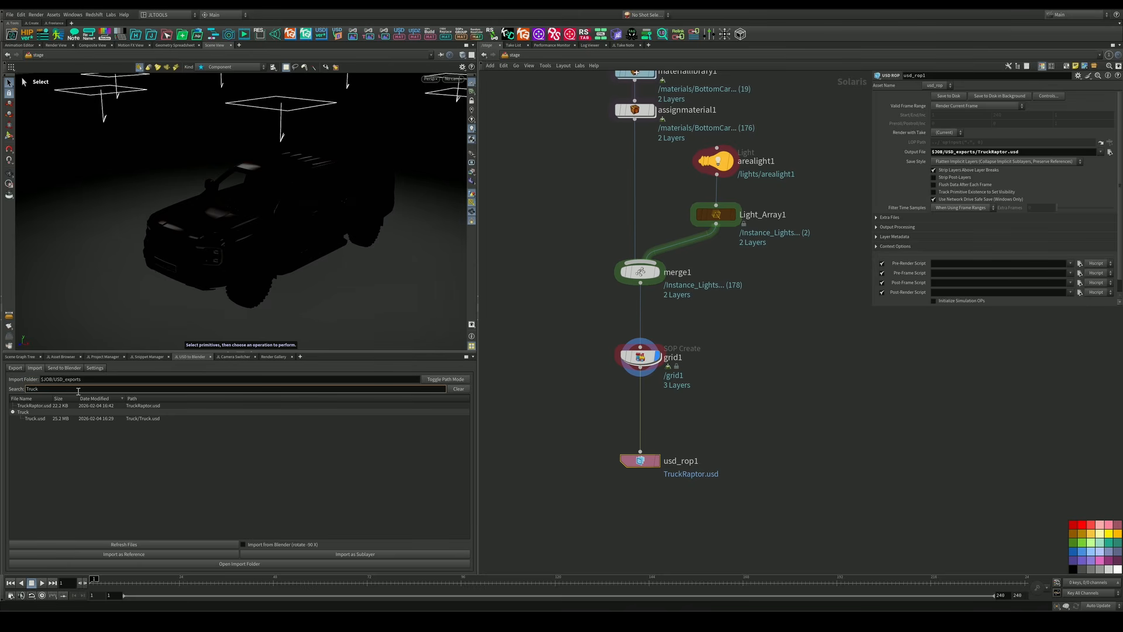
pyautogui.click(26, 406)
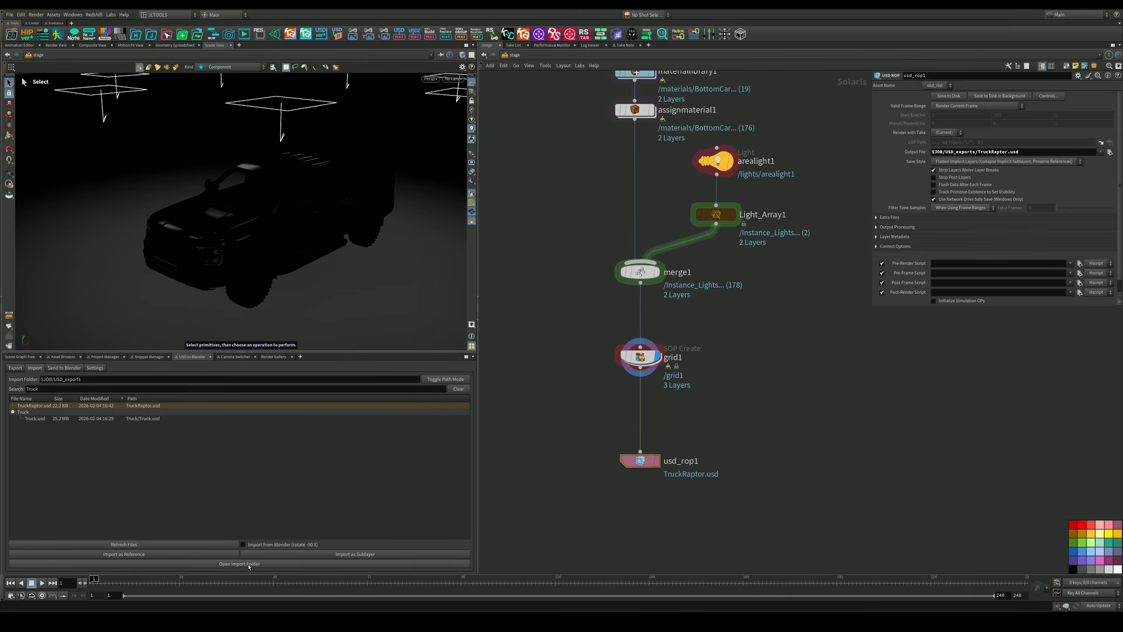
# Find TruckRaptor.usd in the Send to Blender file list by filtering for "Ra" and open it in Blender
pyautogui.click(64, 367)
pyautogui.click(84, 403)
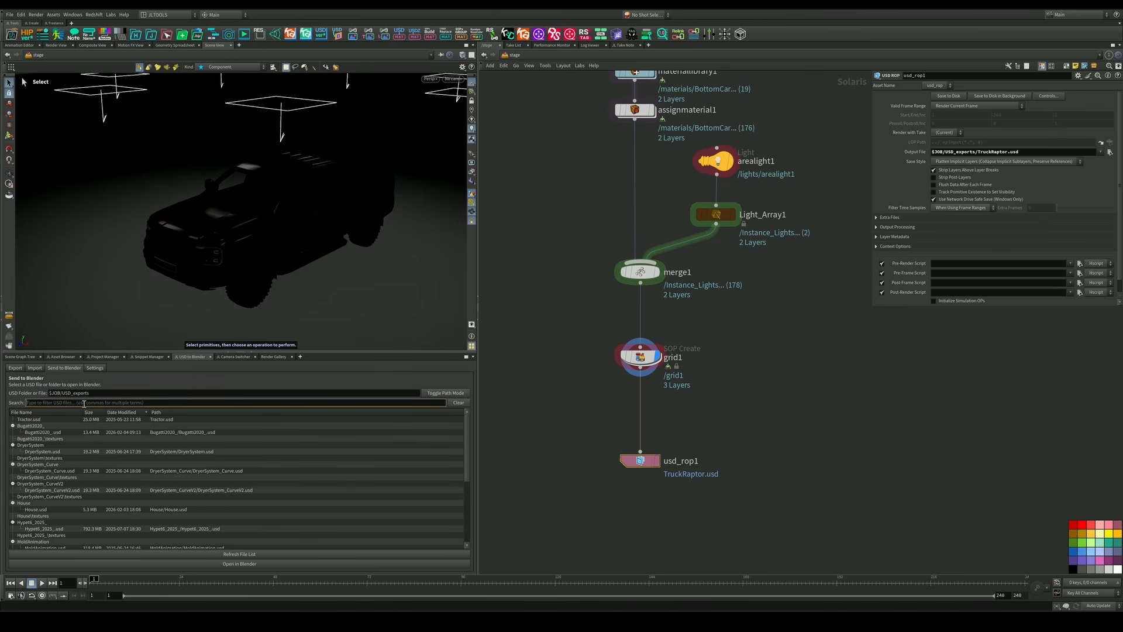
pyautogui.write('Ra')
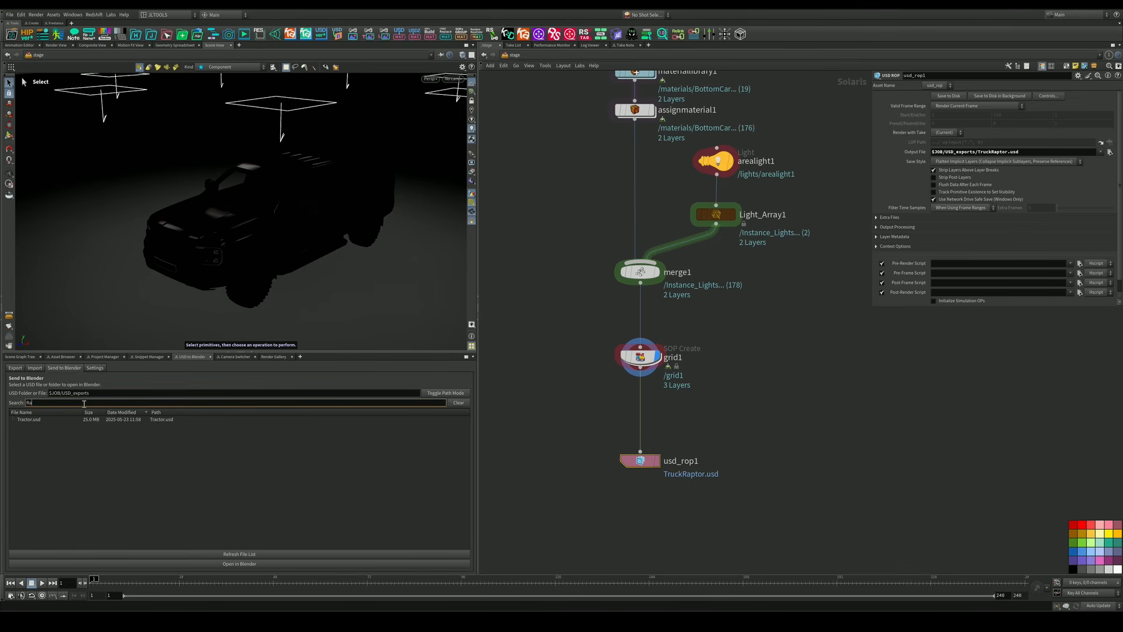
pyautogui.press('BackSpace')
pyautogui.press('BackSpace')
pyautogui.write('Truck')
pyautogui.press('BackSpace')
pyautogui.press('BackSpace')
pyautogui.press('BackSpace')
pyautogui.press('BackSpace')
pyautogui.press('BackSpace')
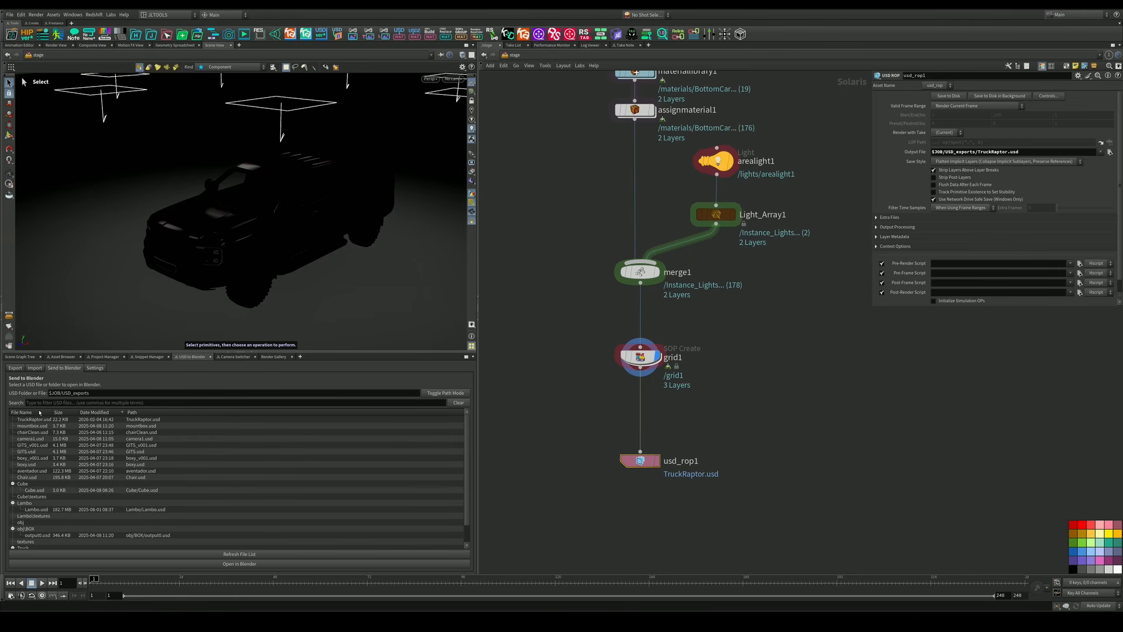
pyautogui.write('Ra')
pyautogui.click(88, 419)
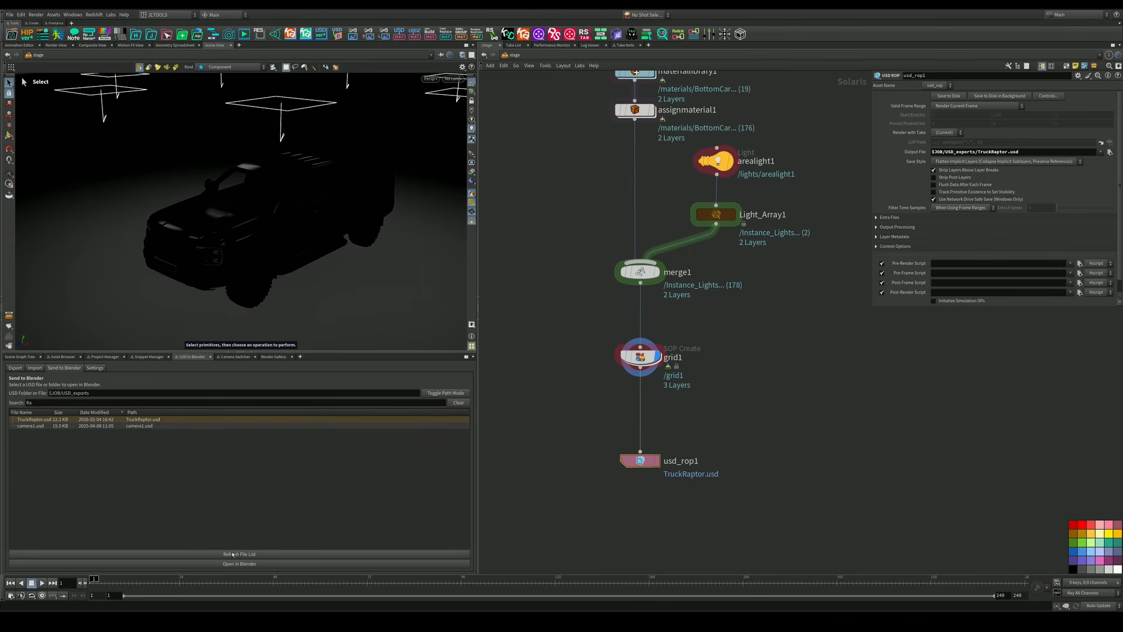
pyautogui.click(240, 564)
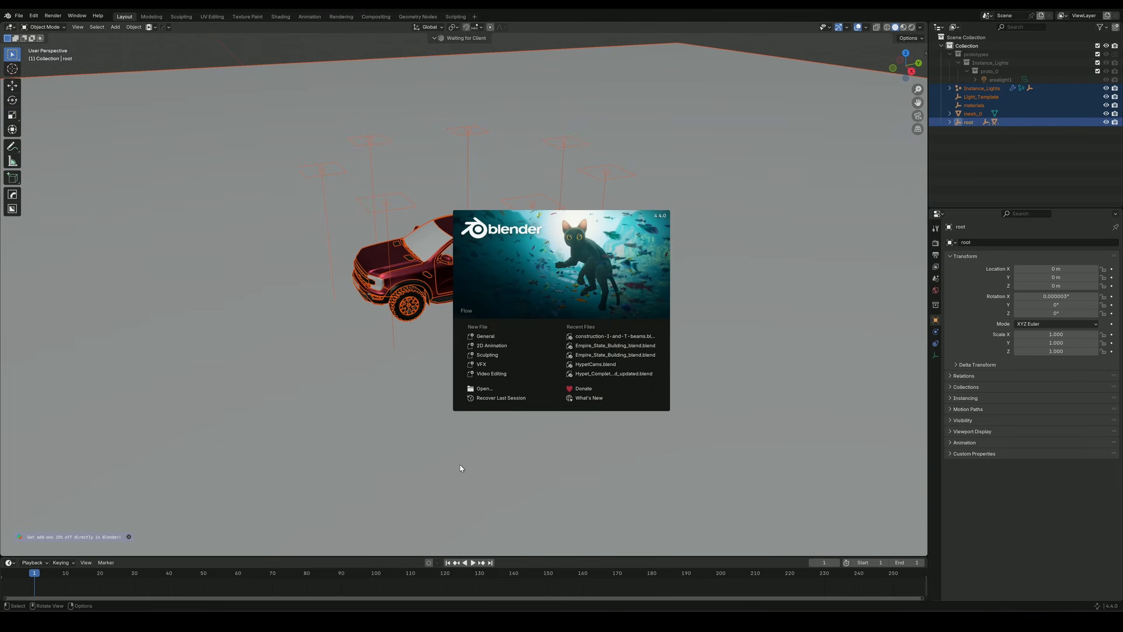
# Dismiss Blender's splash screen and show the imported truck in a Cycles rendered viewport
pyautogui.click(462, 468)
pyautogui.press('KP_1')
pyautogui.press('KP_7')
pyautogui.moveTo(545, 369); pyautogui.dragTo(538, 253, button='middle')
pyautogui.scroll(4, 538, 252)
pyautogui.scroll(-3, 553, 250)
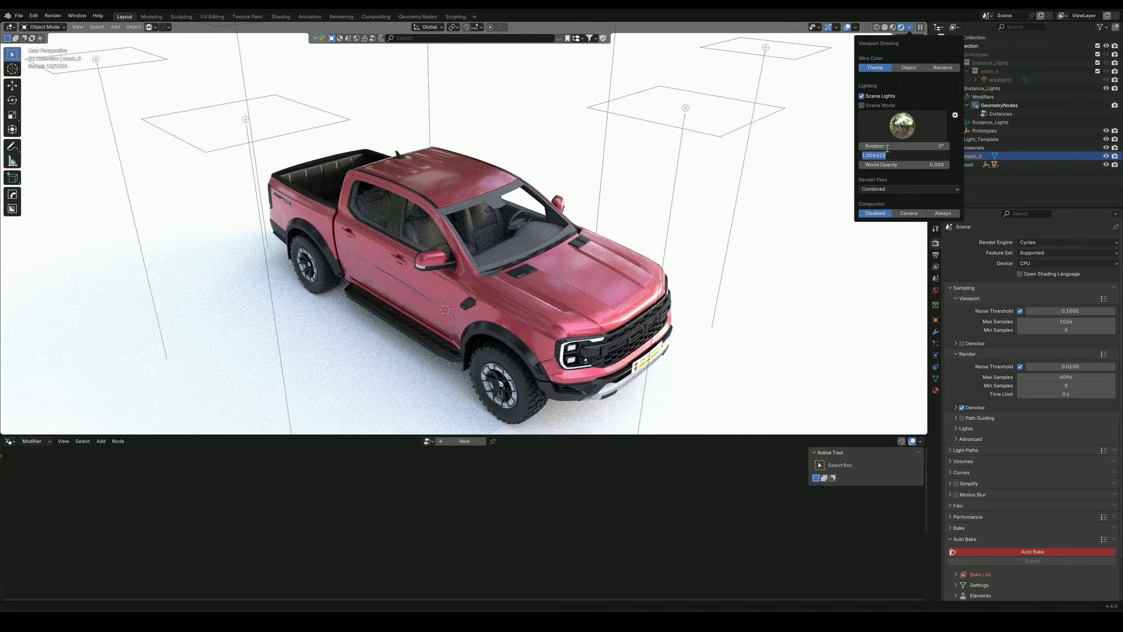
# Set the viewport shading's environment strength to 0 so only the scene lights illuminate the truck
pyautogui.click(886, 155)
pyautogui.write('0')
pyautogui.press('Return')
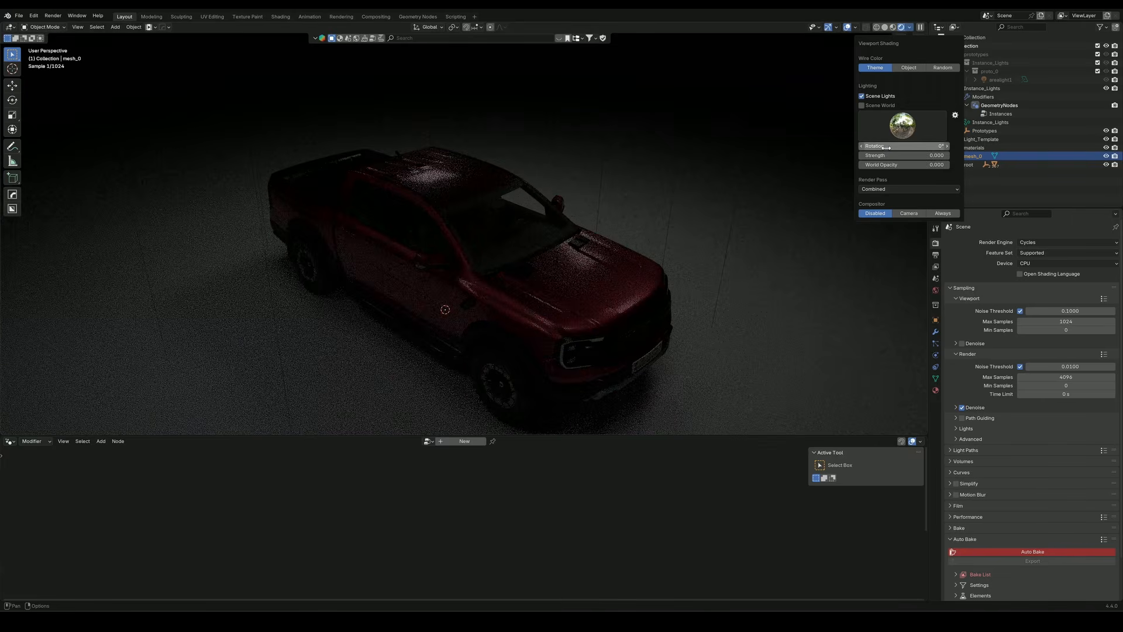
pyautogui.click(1019, 189)
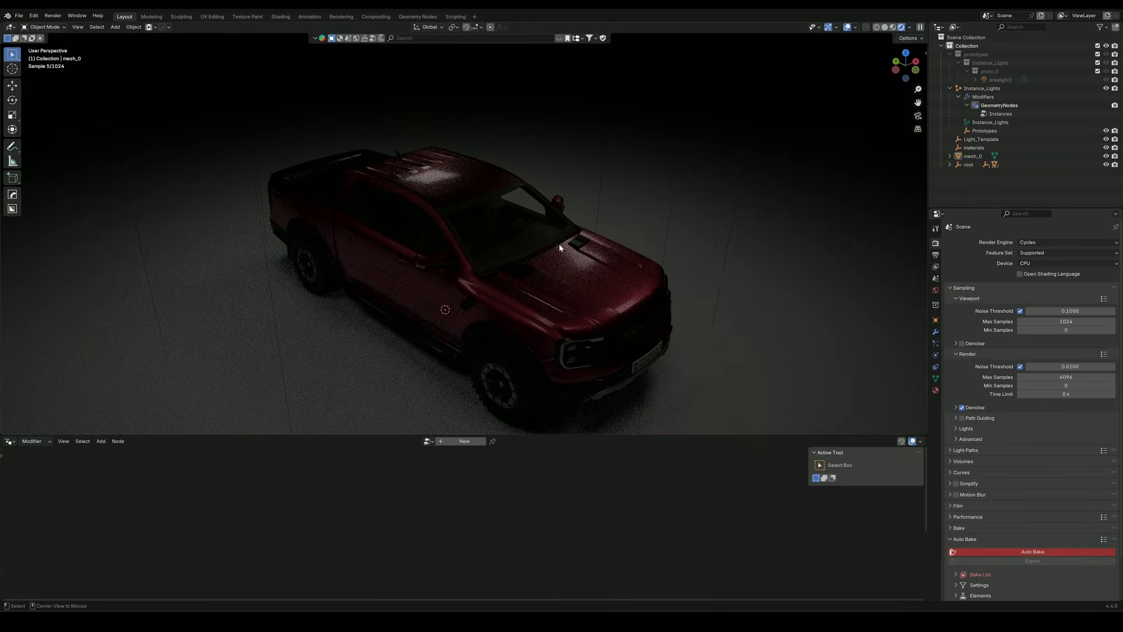
# Examine the rendered truck from the side and front, including a close view of its number plate
pyautogui.moveTo(570, 317); pyautogui.dragTo(604, 309, button='middle')
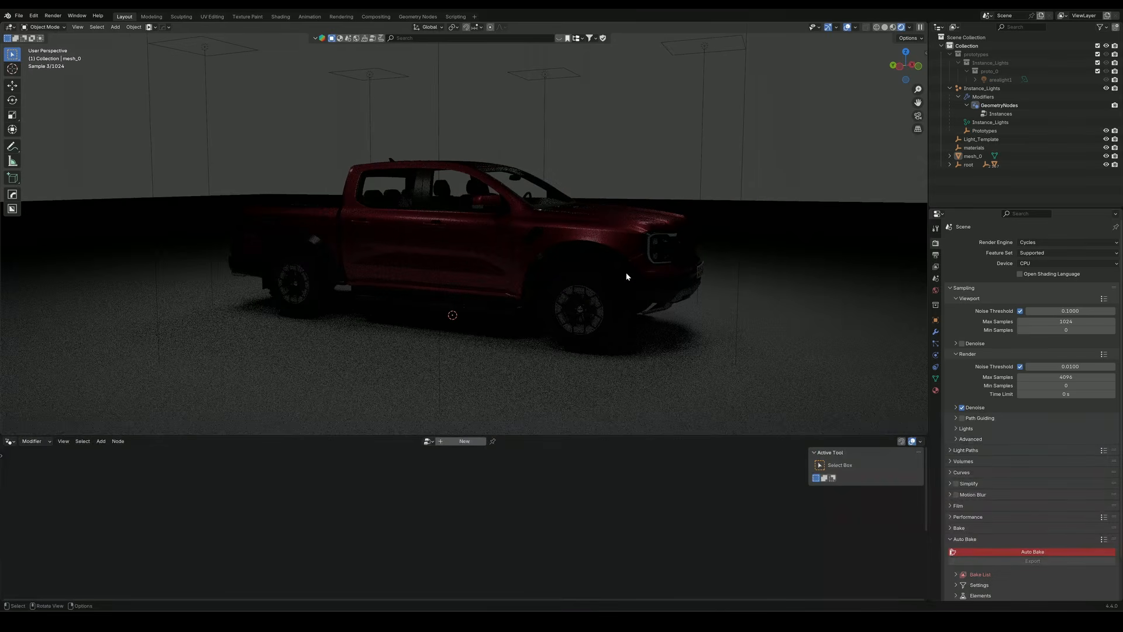
pyautogui.moveTo(570, 276); pyautogui.dragTo(472, 265, button='middle')
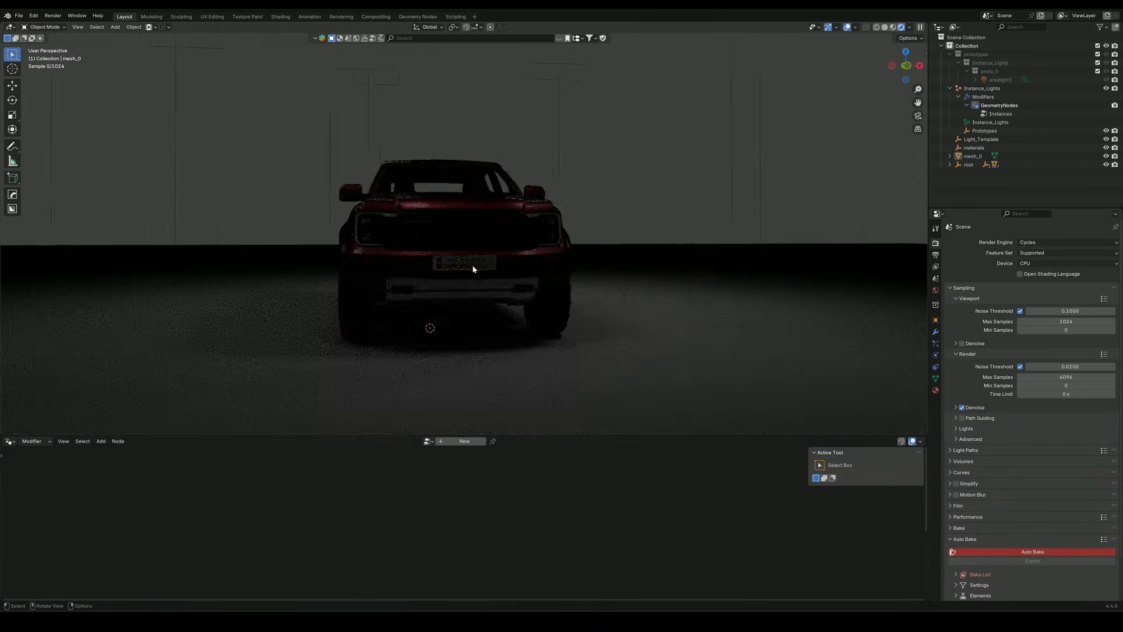
pyautogui.scroll(5, 472, 265)
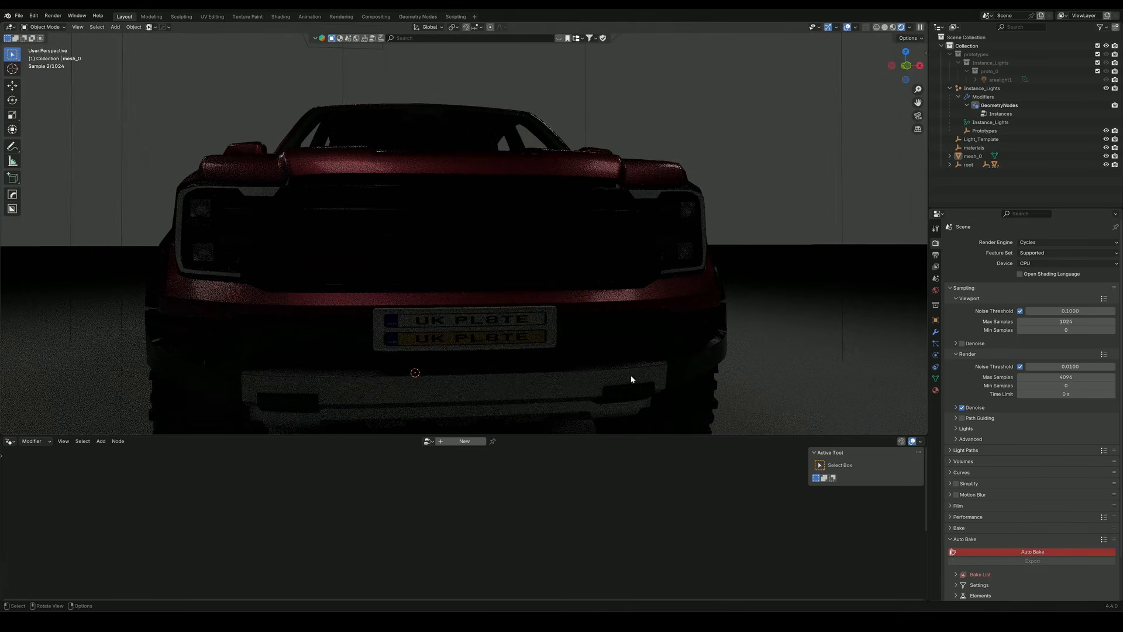
# Select the arealight1 prototype under Instance_Lights and show its light settings
pyautogui.scroll(-3, 482, 327)
pyautogui.moveTo(475, 286); pyautogui.dragTo(515, 293, button='middle')
pyautogui.scroll(-3, 493, 294)
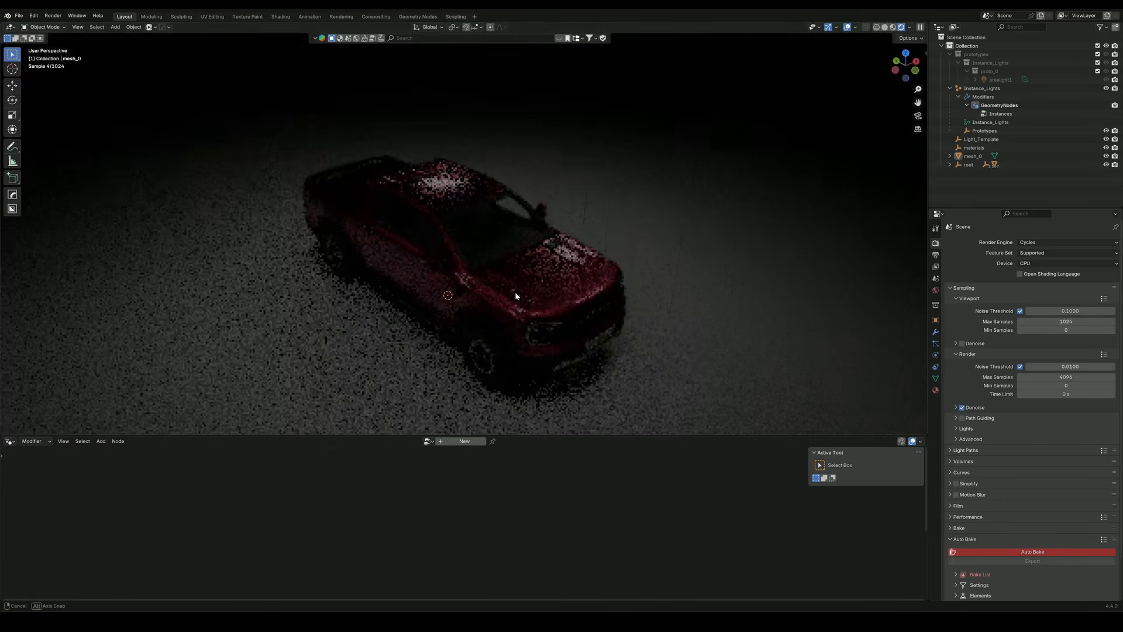
pyautogui.moveTo(598, 320); pyautogui.dragTo(600, 284, button='middle')
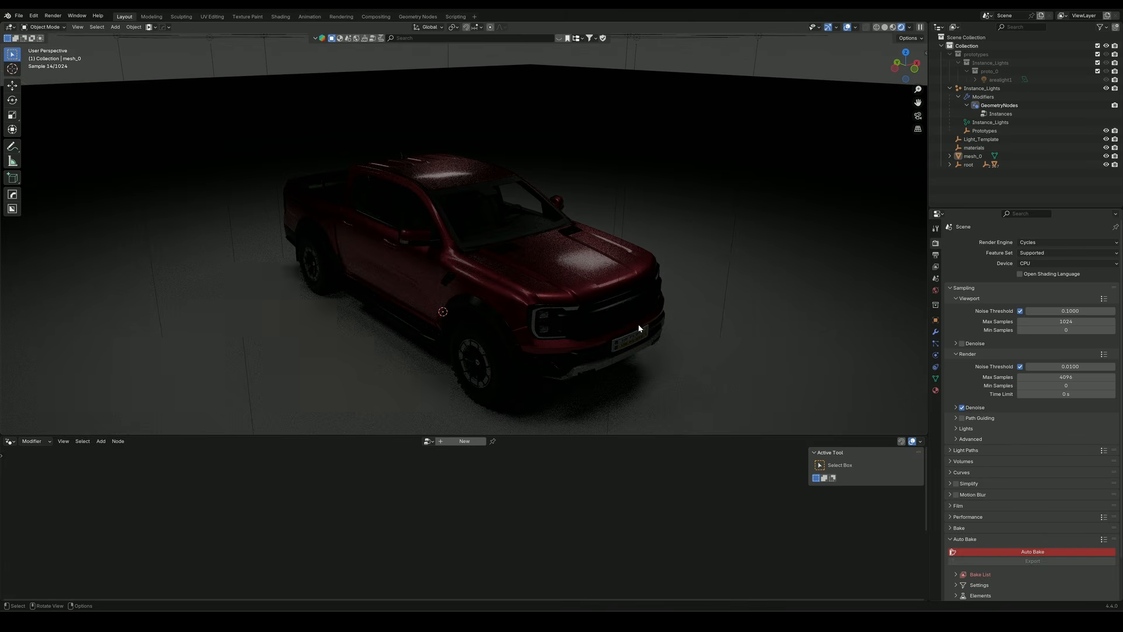
pyautogui.moveTo(640, 323); pyautogui.dragTo(637, 328, button='middle')
pyautogui.click(996, 139)
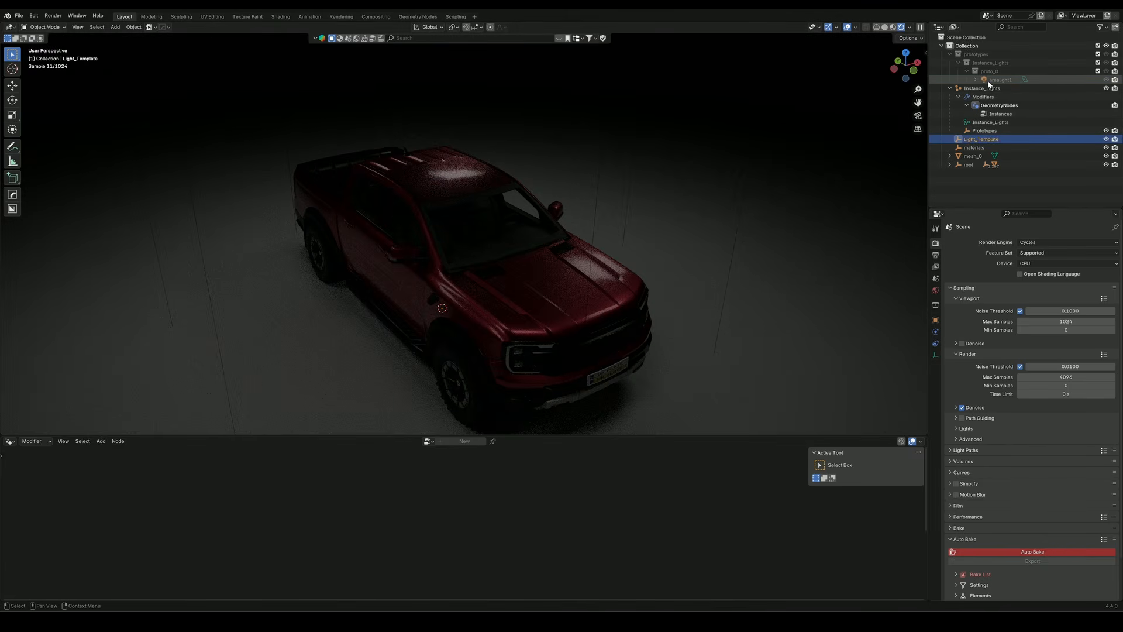
pyautogui.click(991, 80)
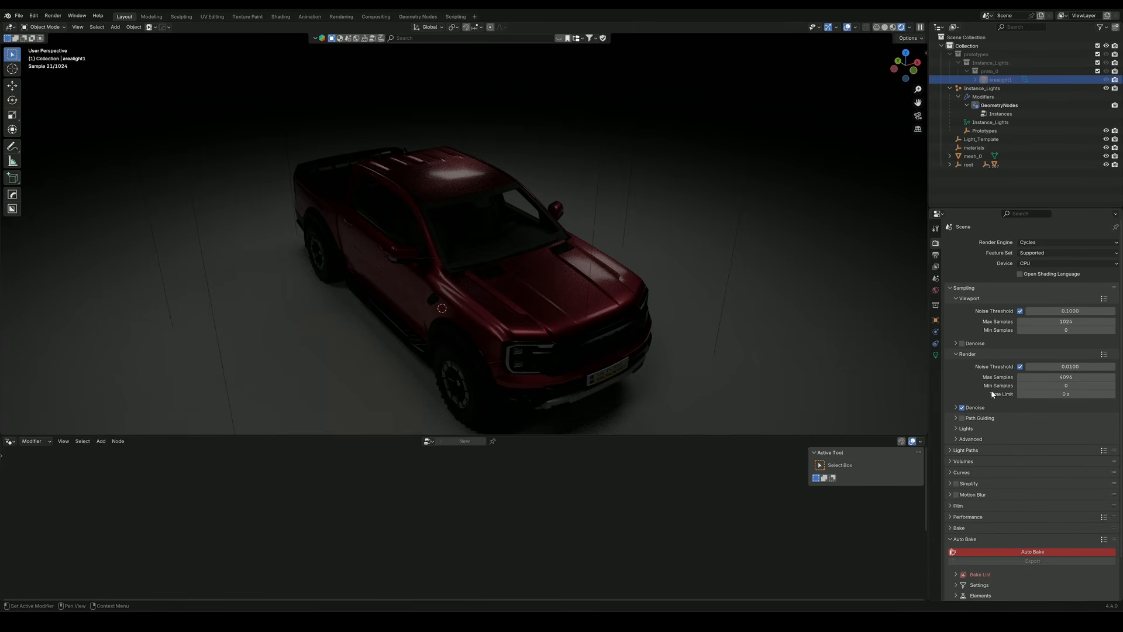
pyautogui.click(935, 355)
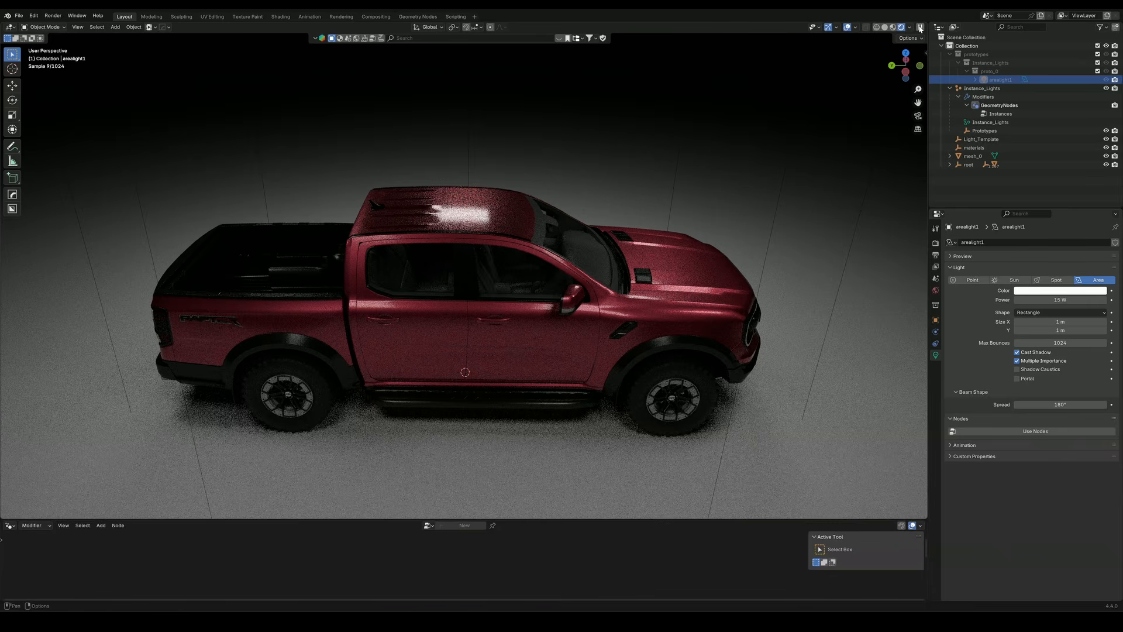
# Pause Blender's viewport rendering, then switch to Houdini and render the truck in the Solaris viewport with Karma CPU
pyautogui.click(920, 27)
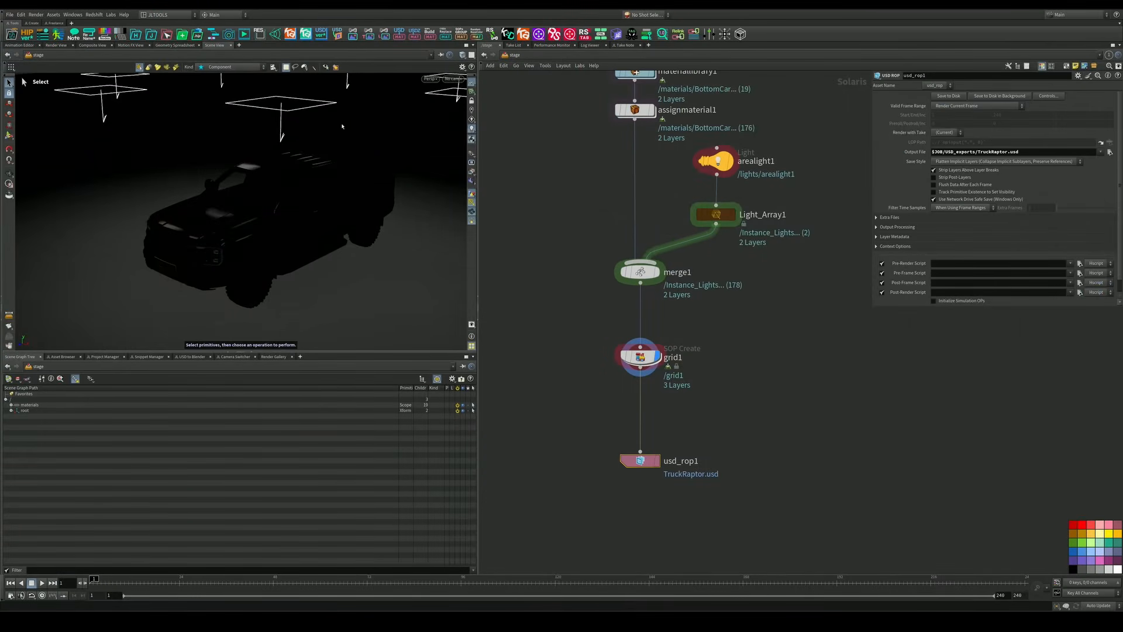
pyautogui.click(430, 78)
pyautogui.click(438, 115)
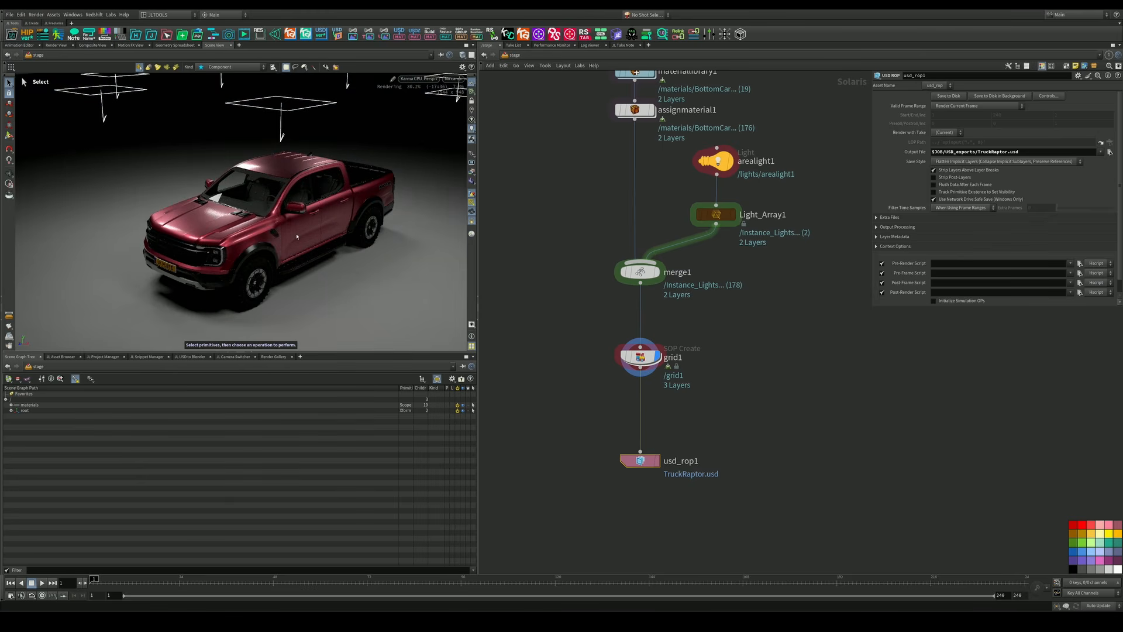
pyautogui.click(262, 234)
pyautogui.press('Escape')
pyautogui.moveTo(262, 234); pyautogui.dragTo(311, 223)
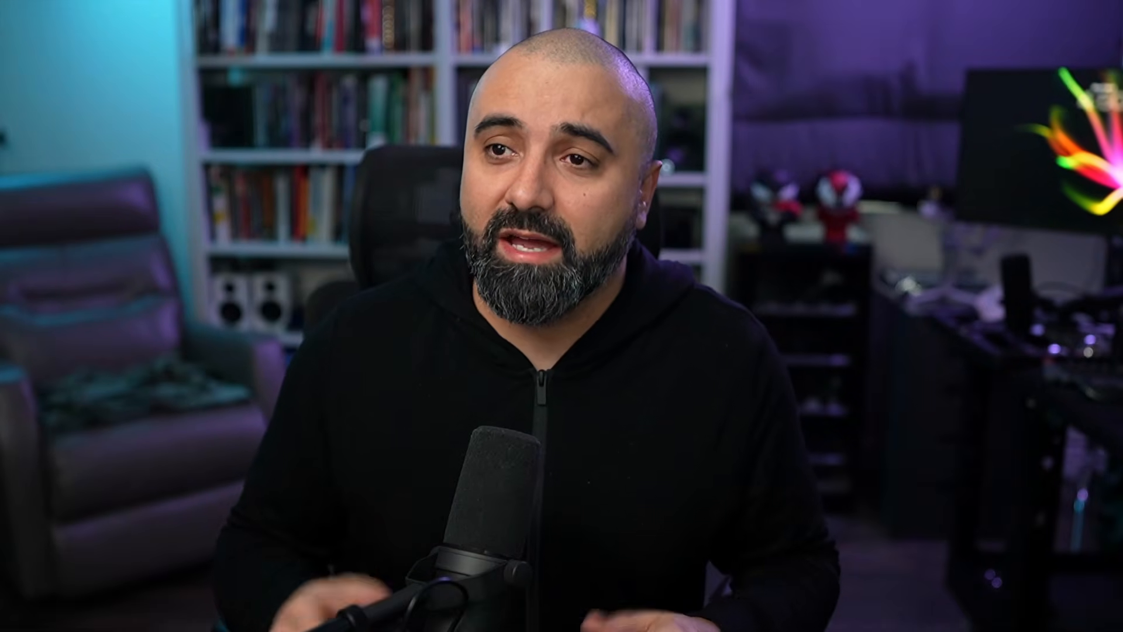